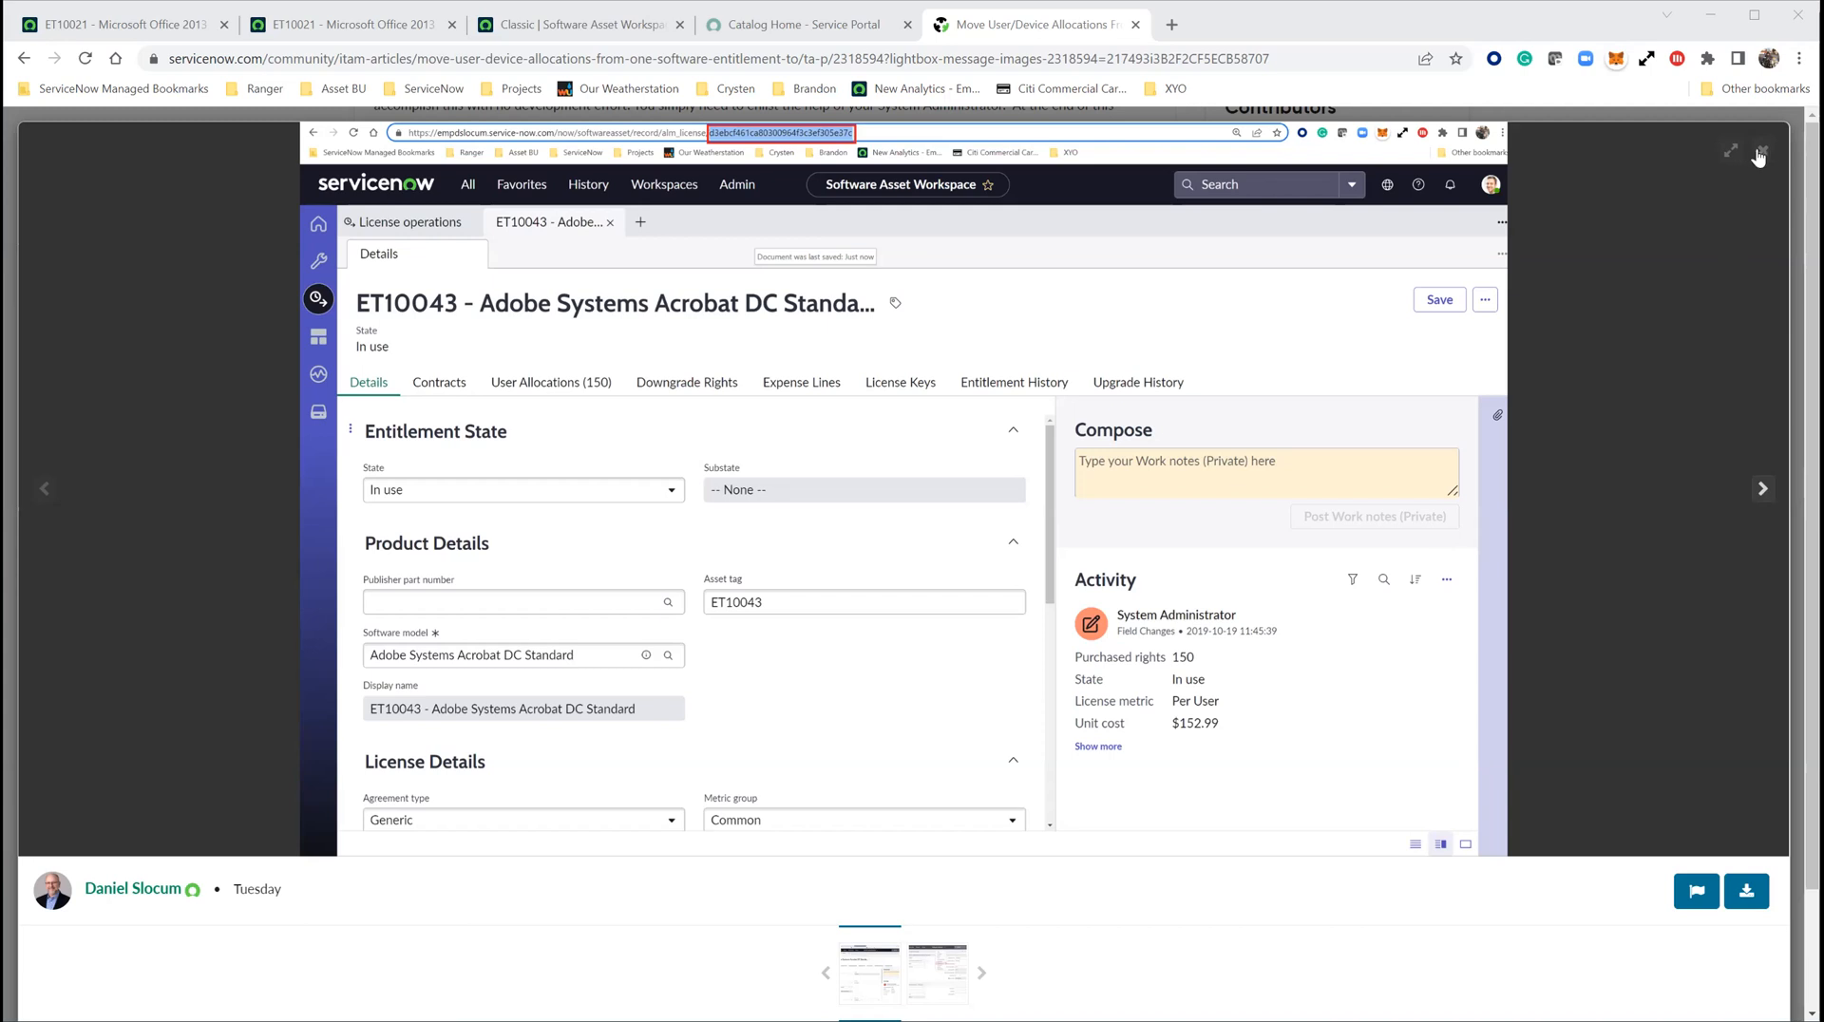
Close the enlarged screenshot and read the article's introduction and first instructions on finding the entitlement sys_id.
click(1760, 156)
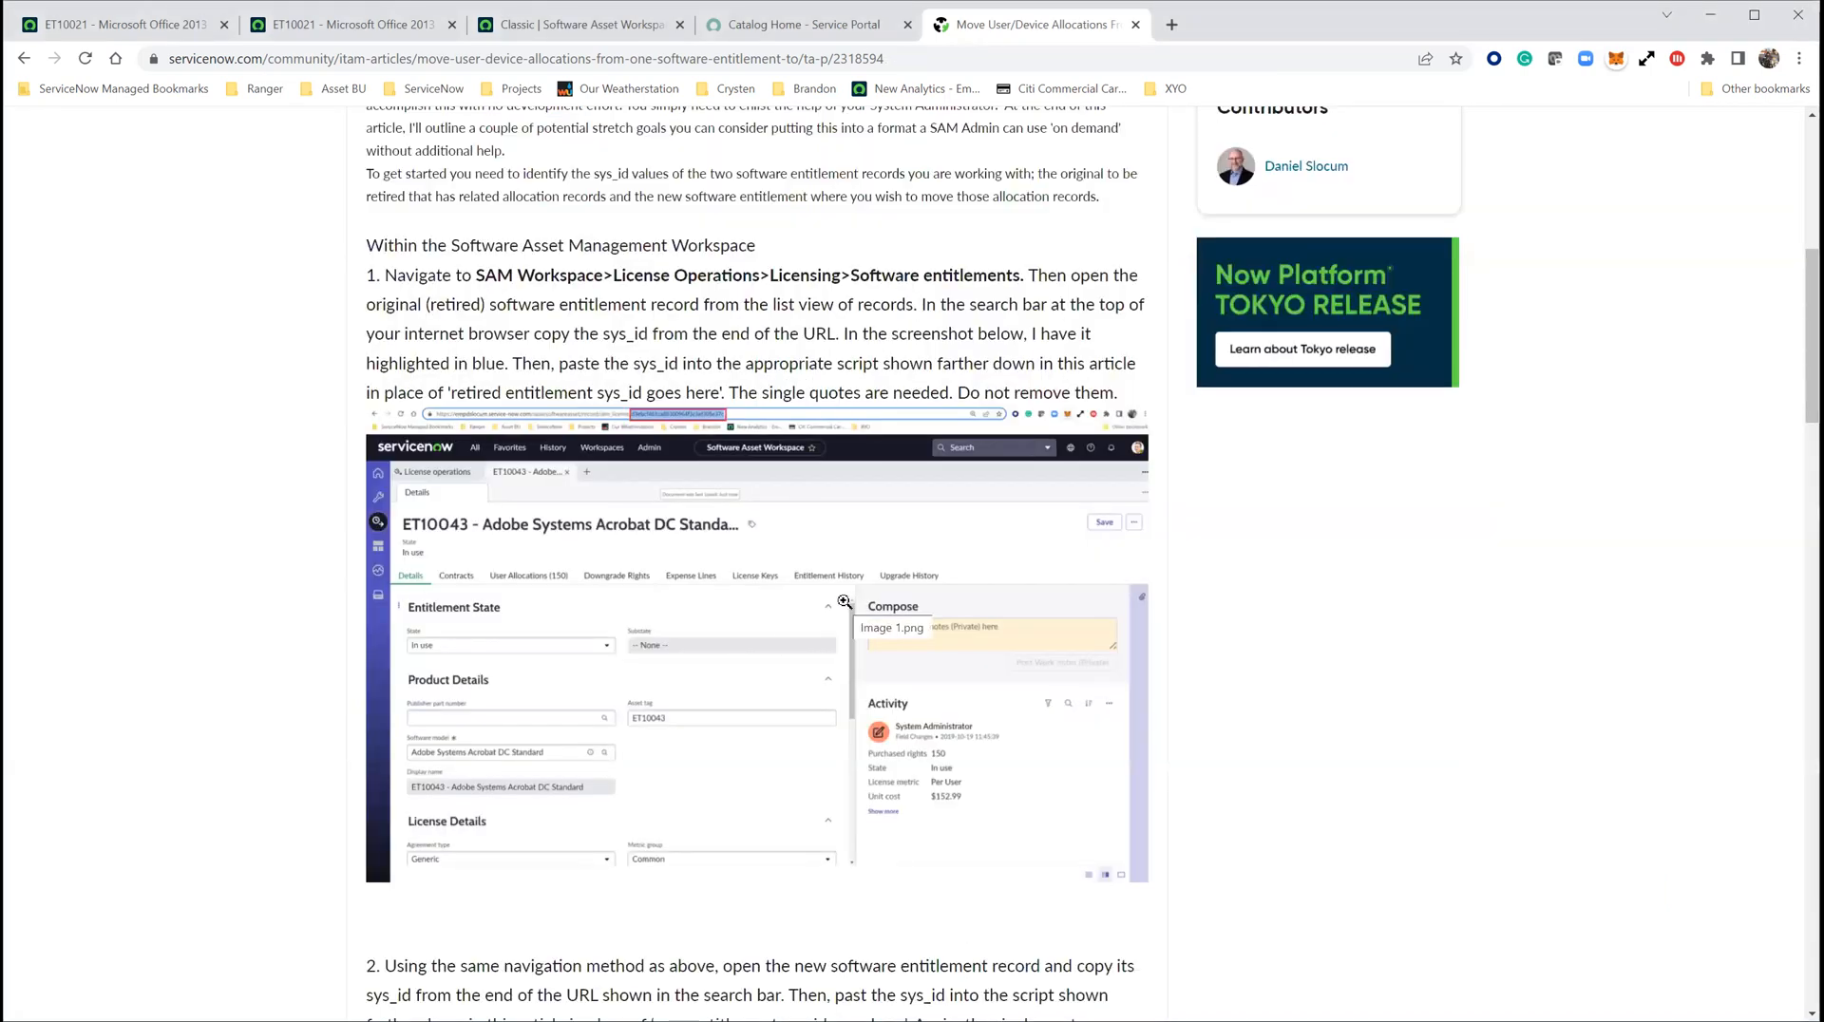
scroll(843, 601, up, 7)
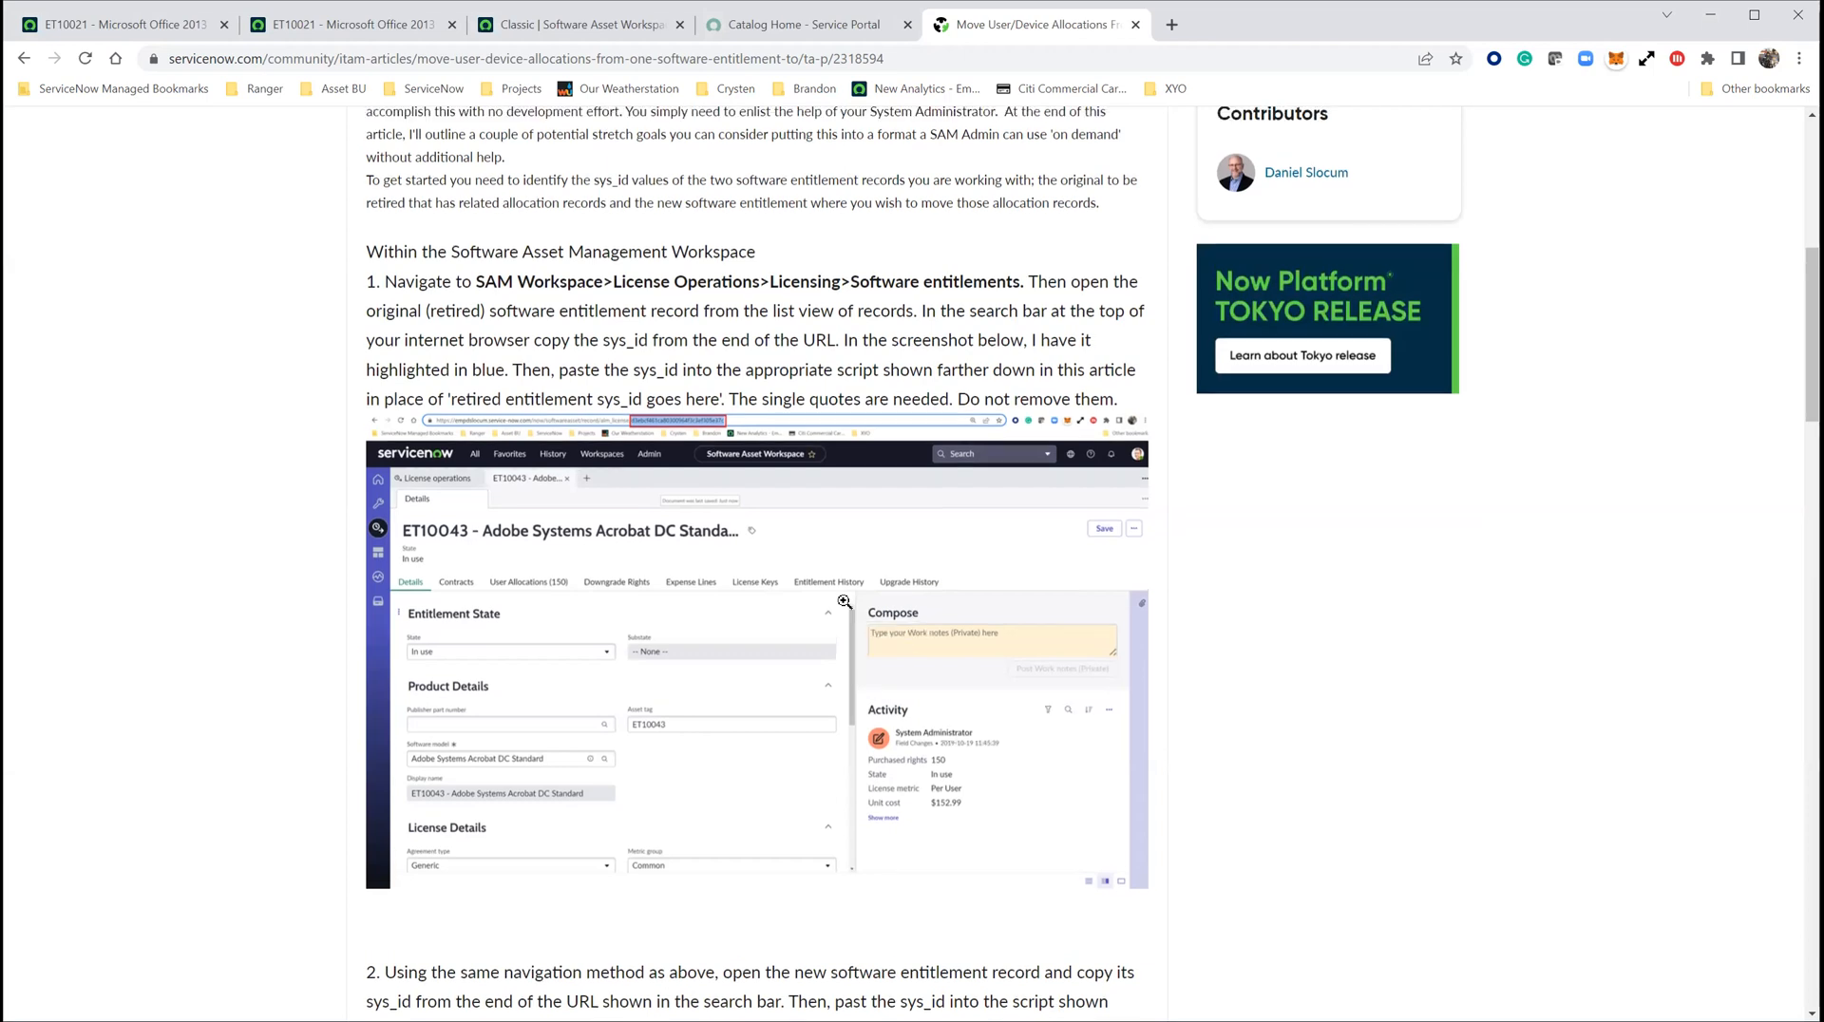
scroll(847, 608, down, 3)
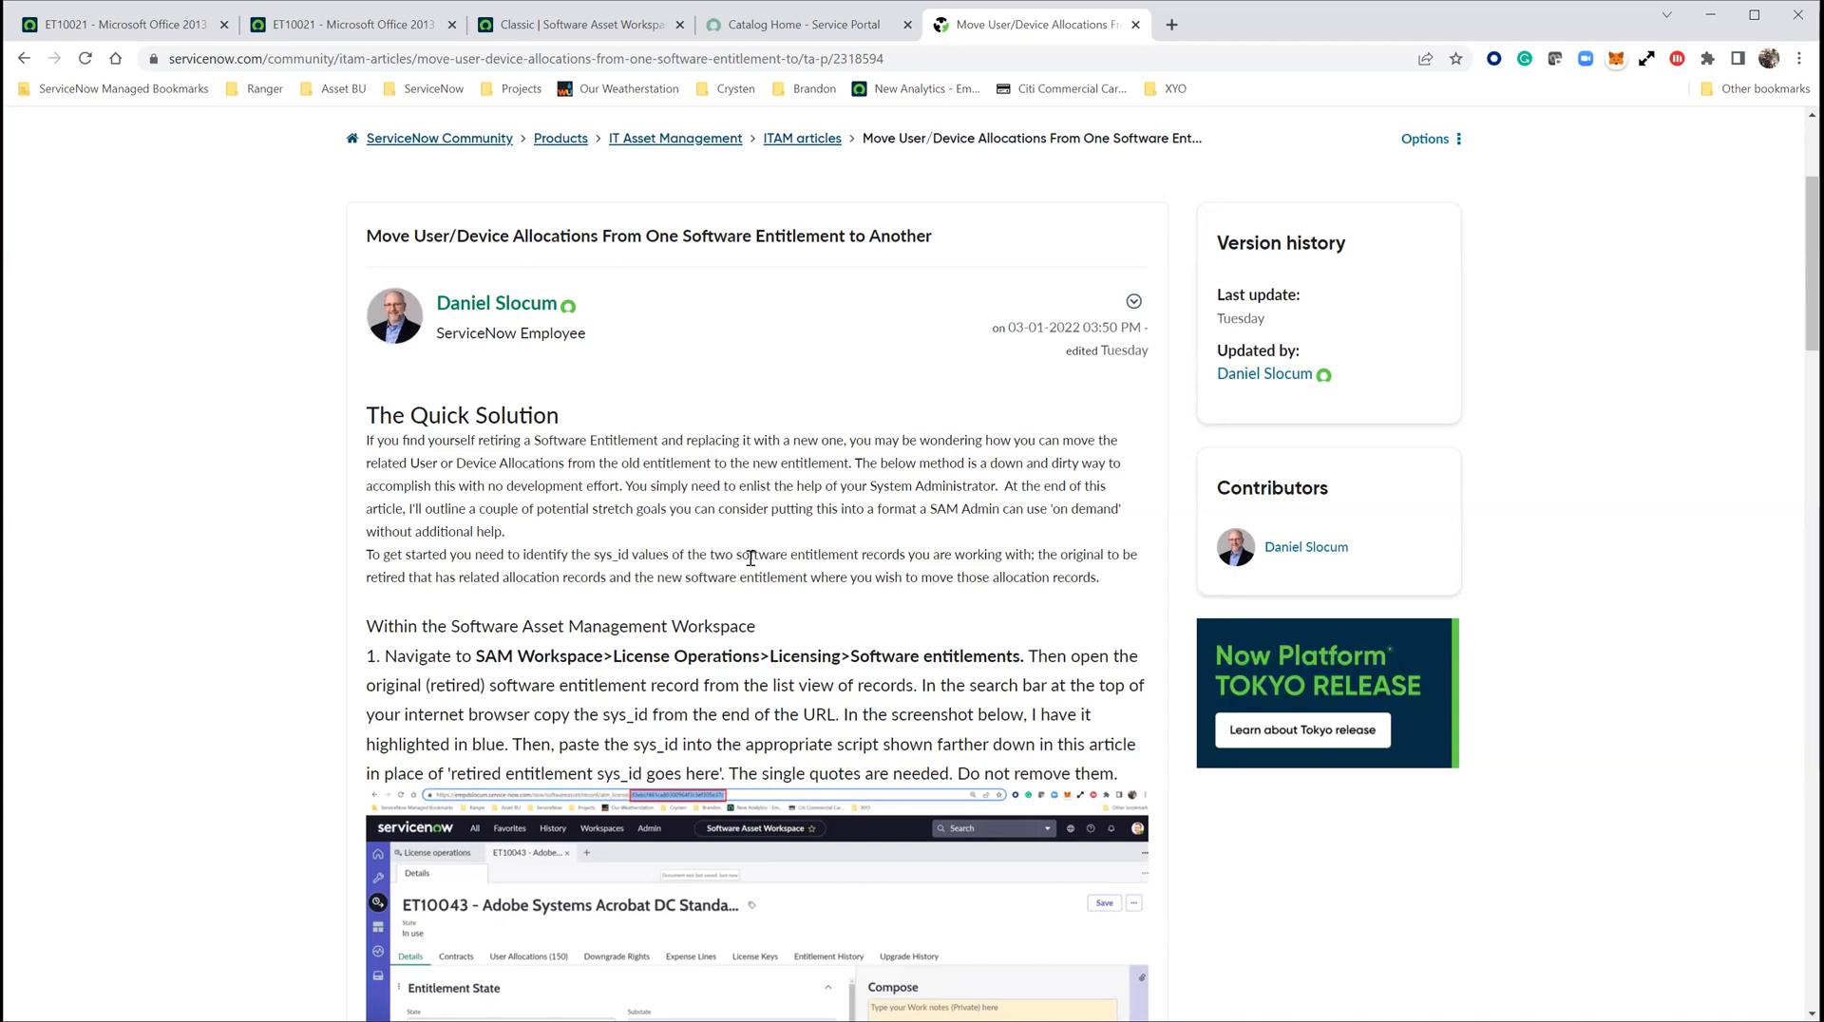
scroll(757, 553, down, 6)
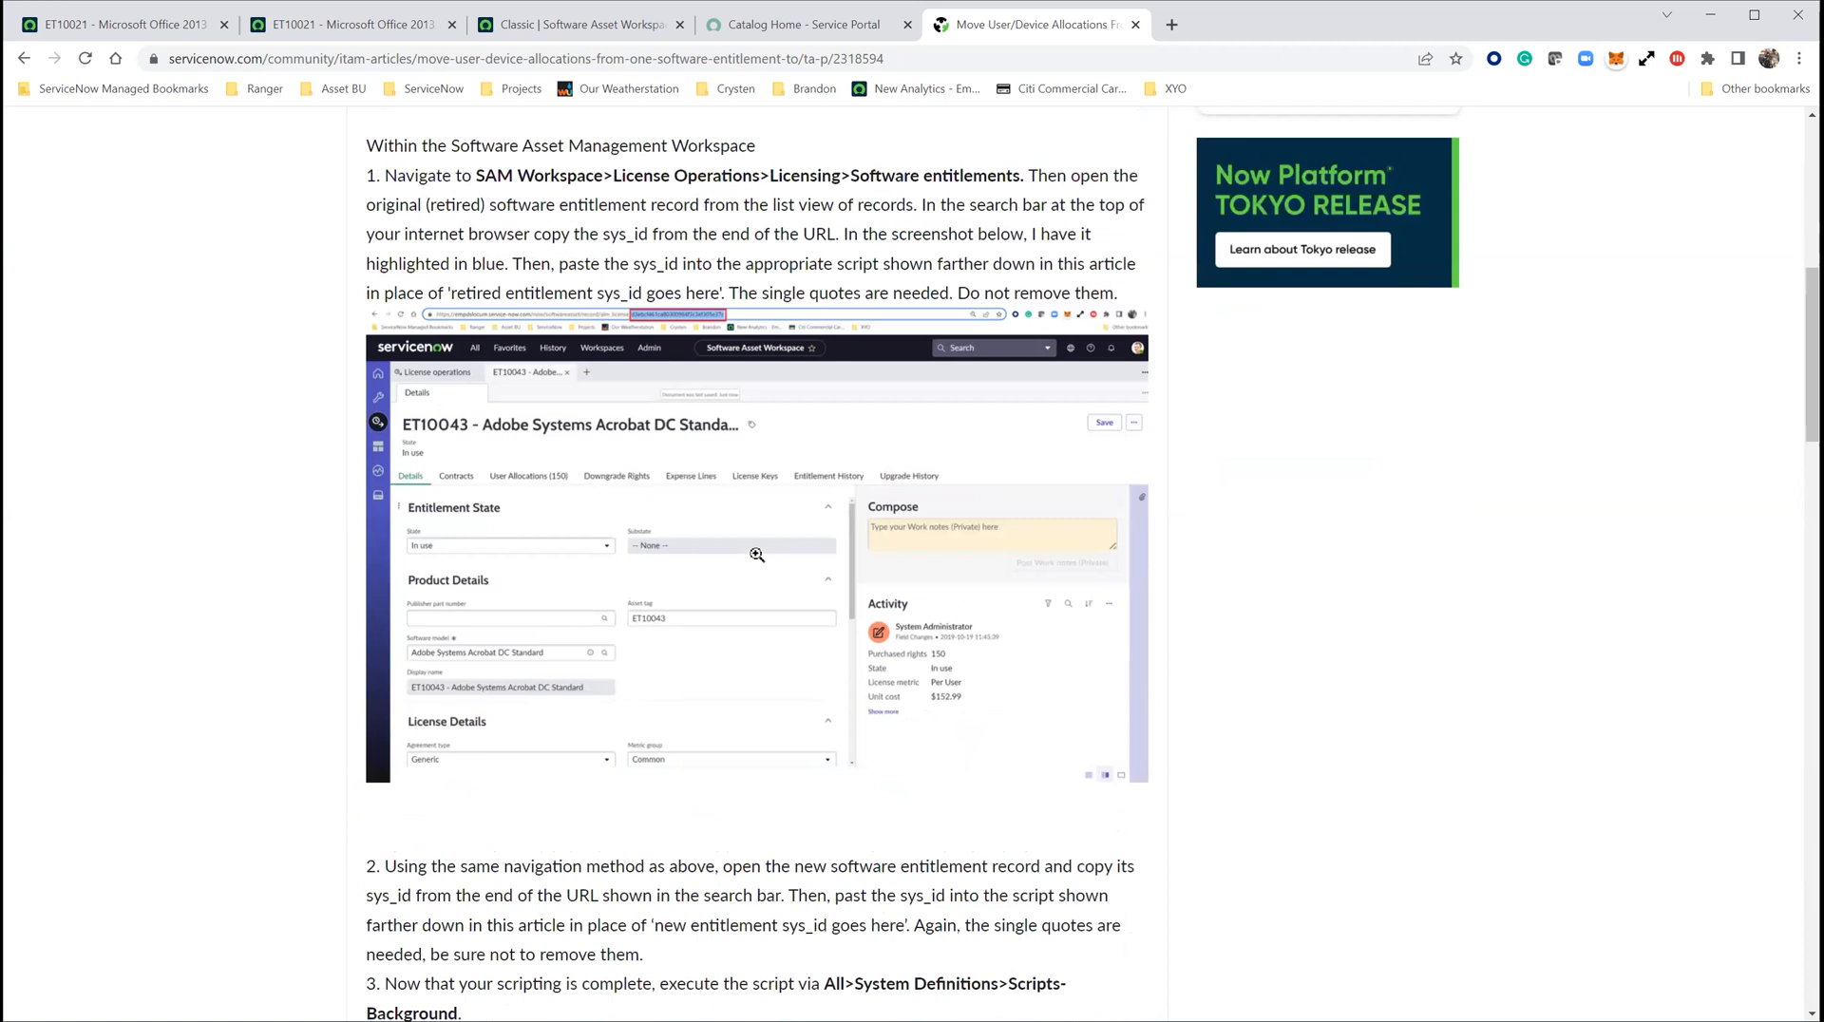
scroll(757, 554, up, 3)
scroll(957, 447, up, 5)
scroll(912, 420, down, 4)
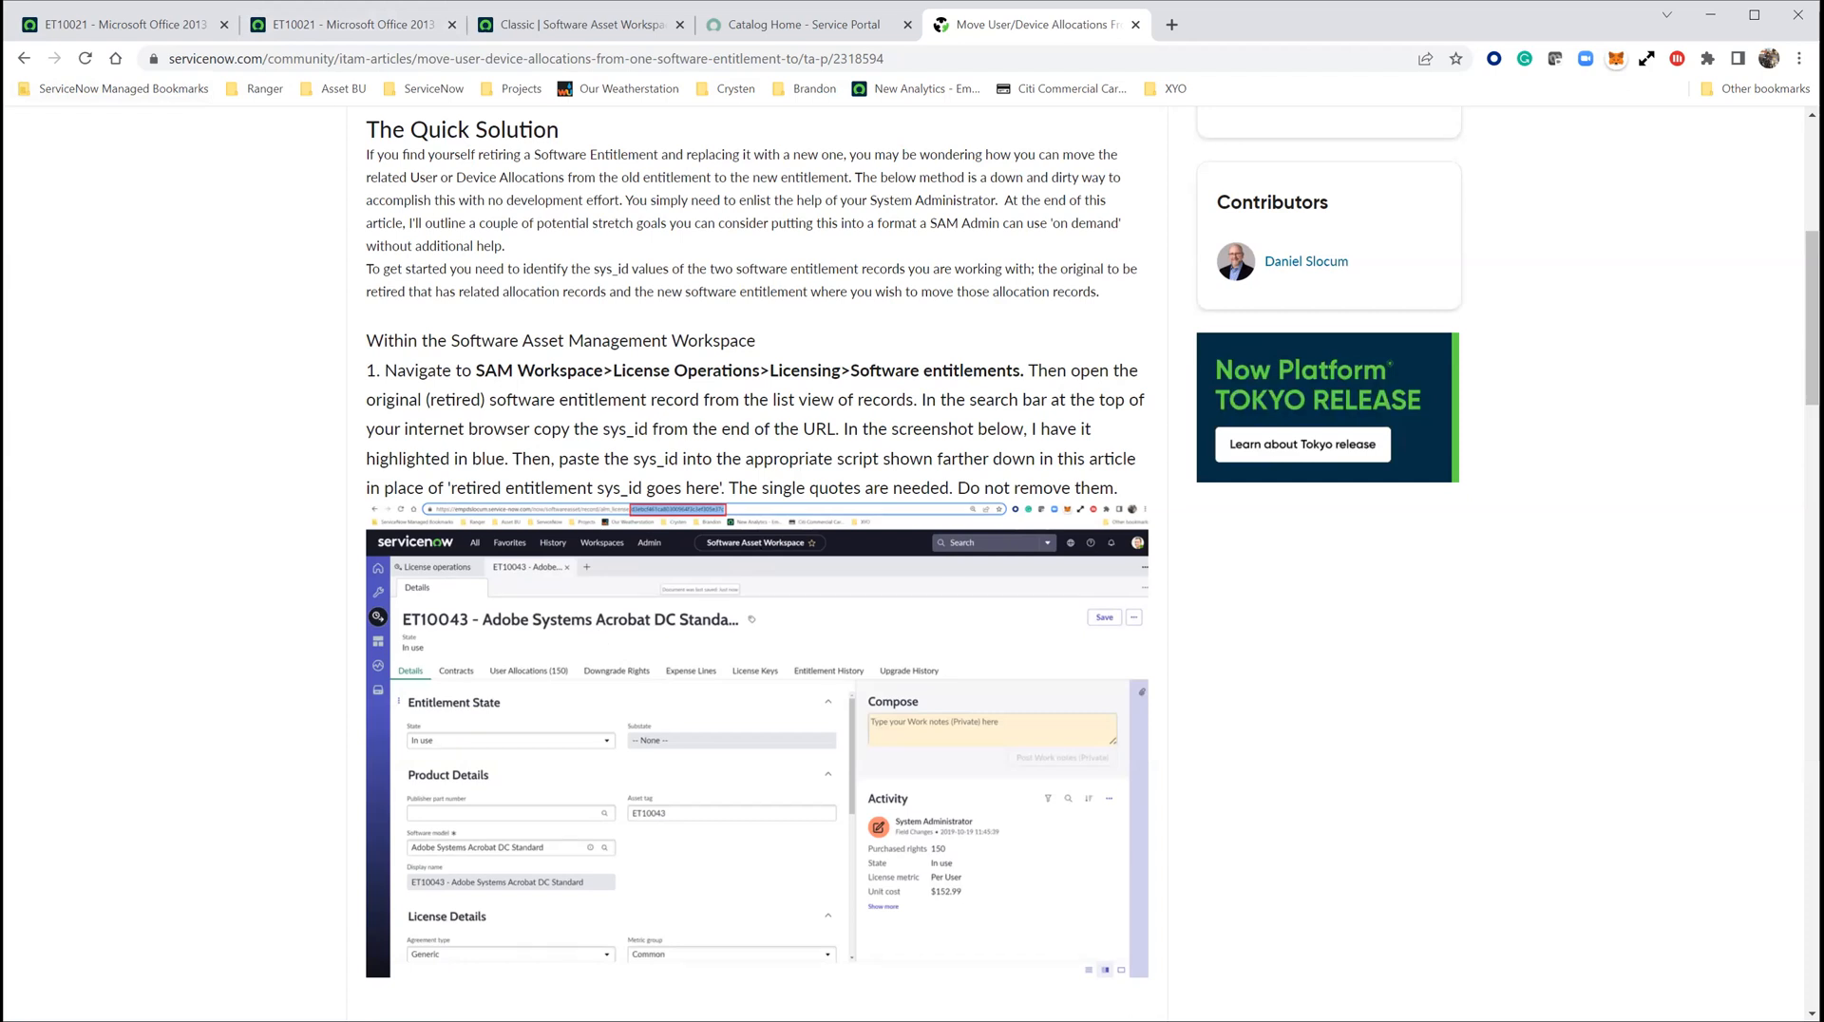
Switch to the Software Asset Workspace and compare the ET10021 and ET10048 Microsoft Office 2013 Standard entitlement records.
click(344, 36)
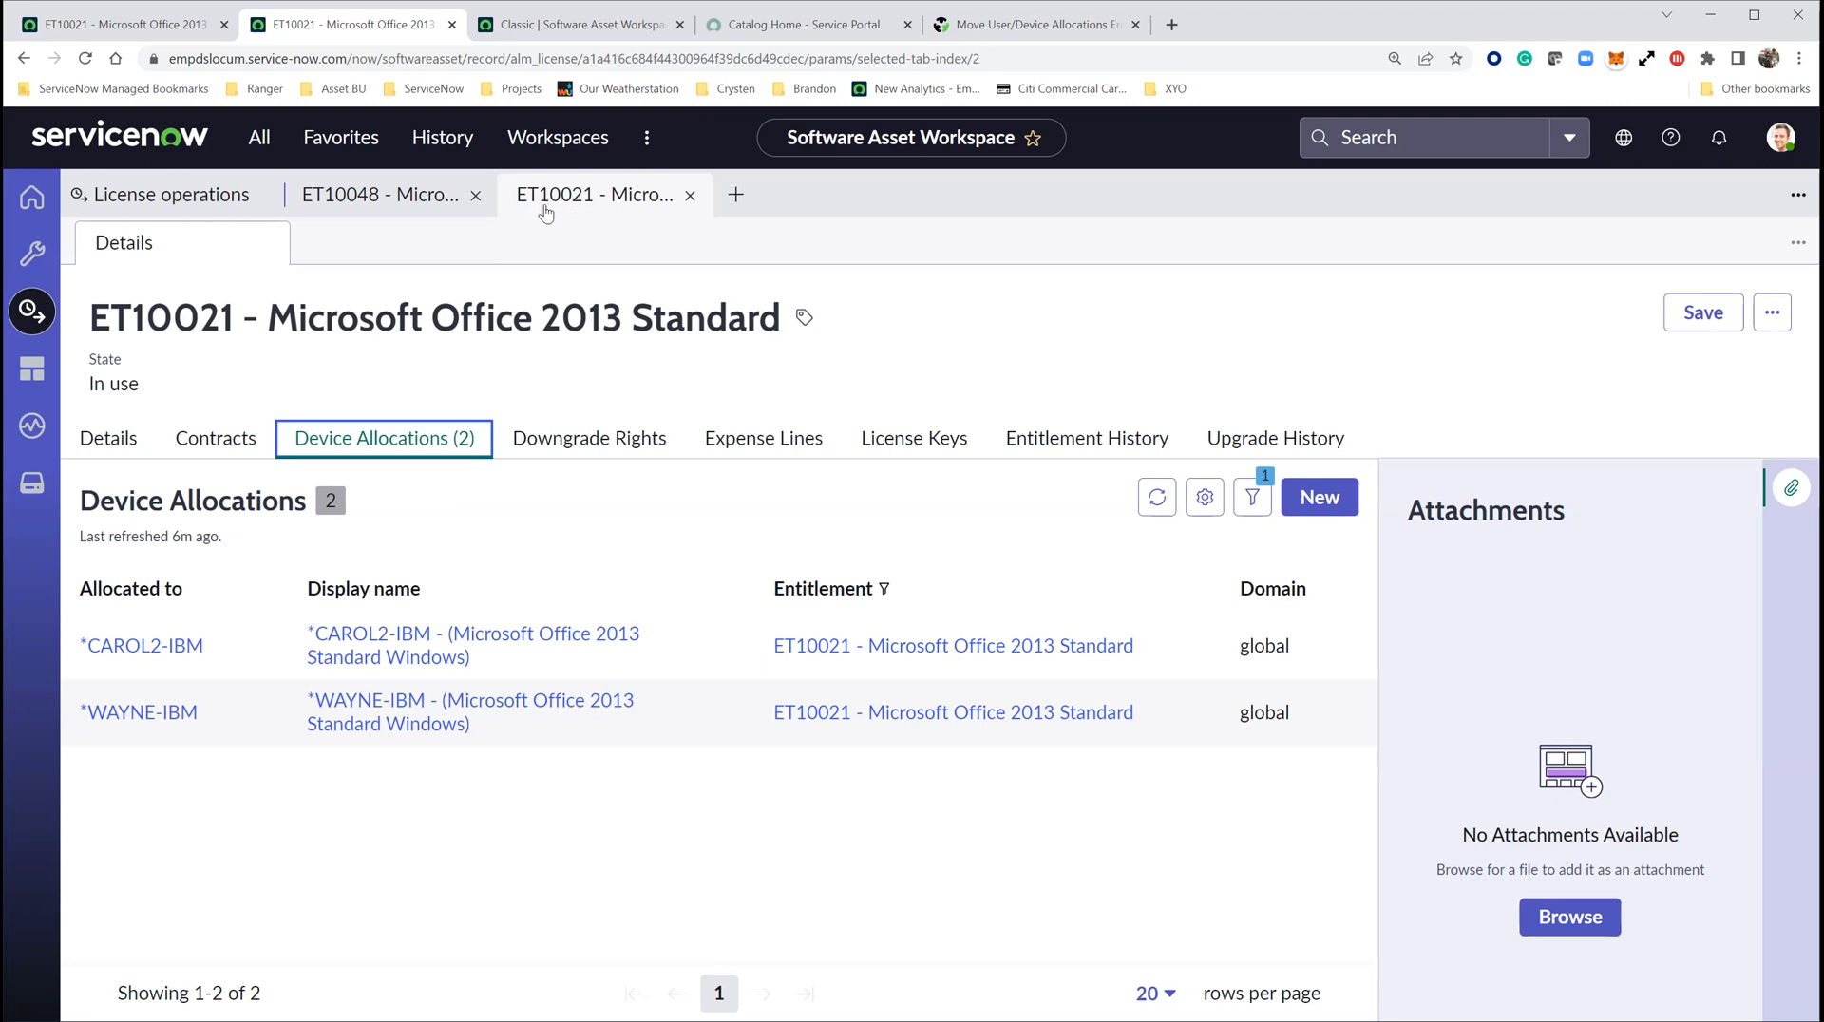
click(384, 199)
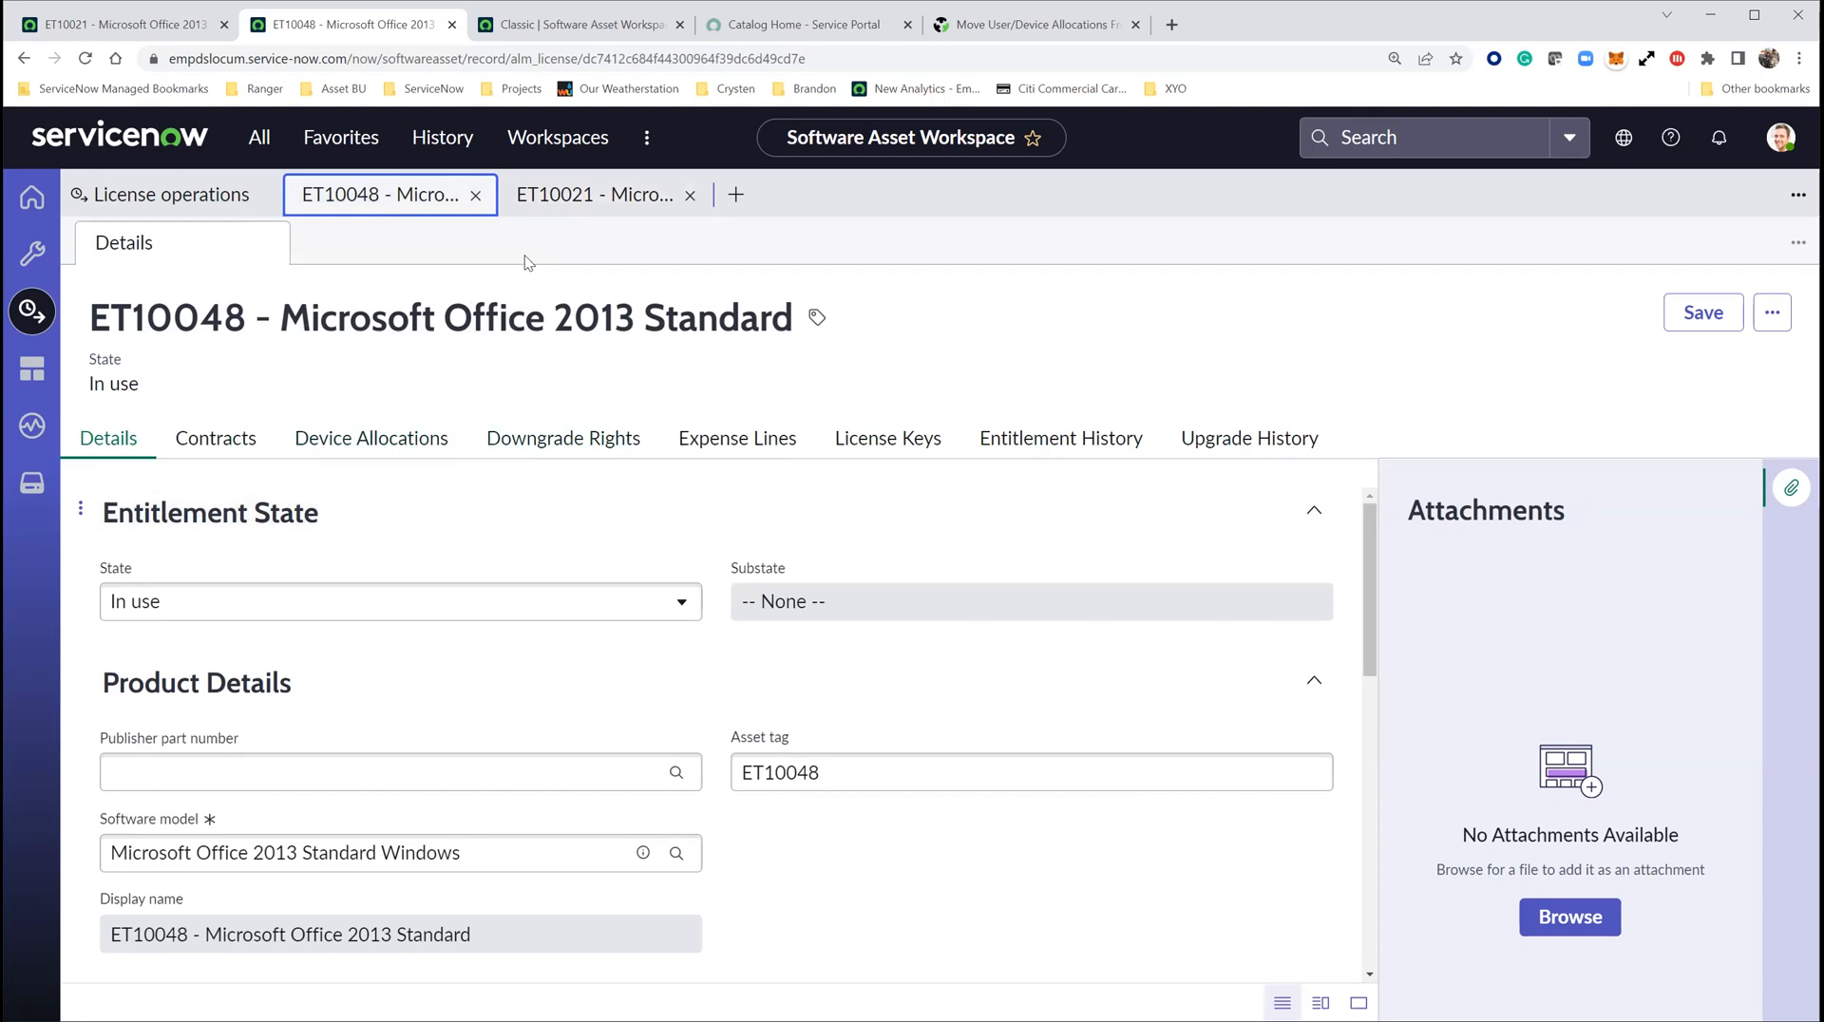
click(576, 203)
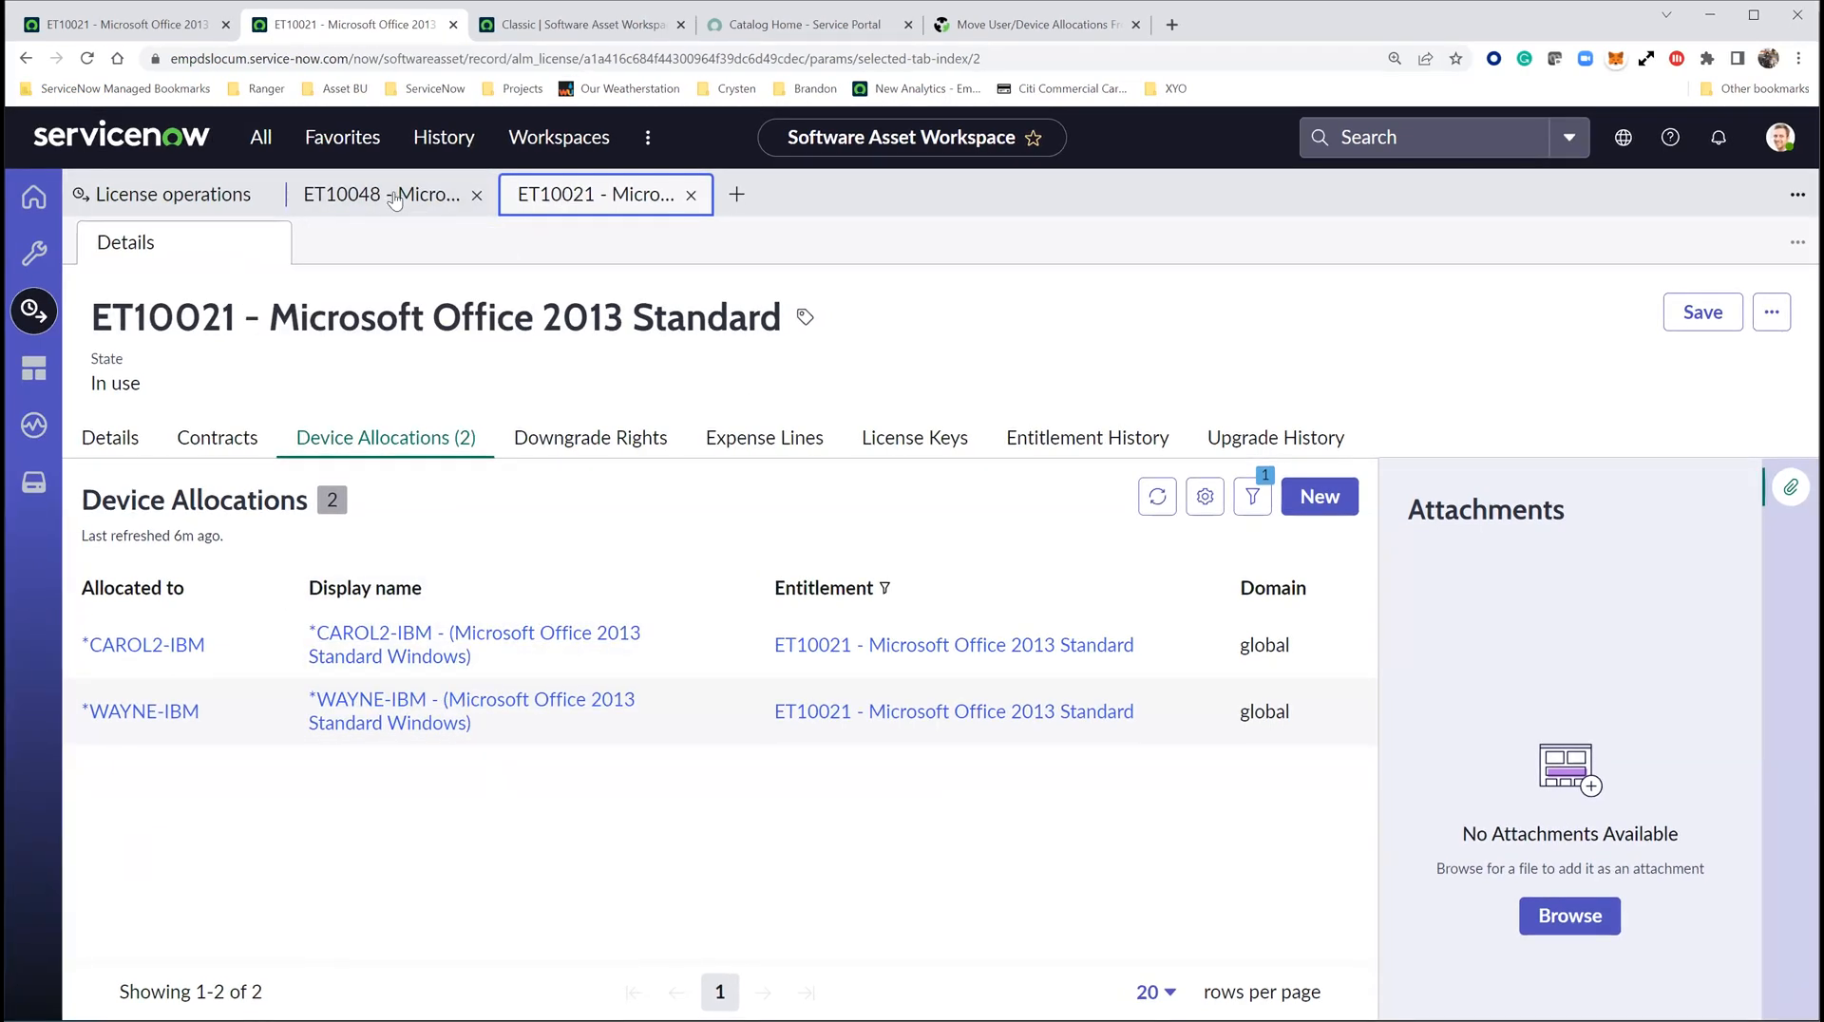
click(362, 200)
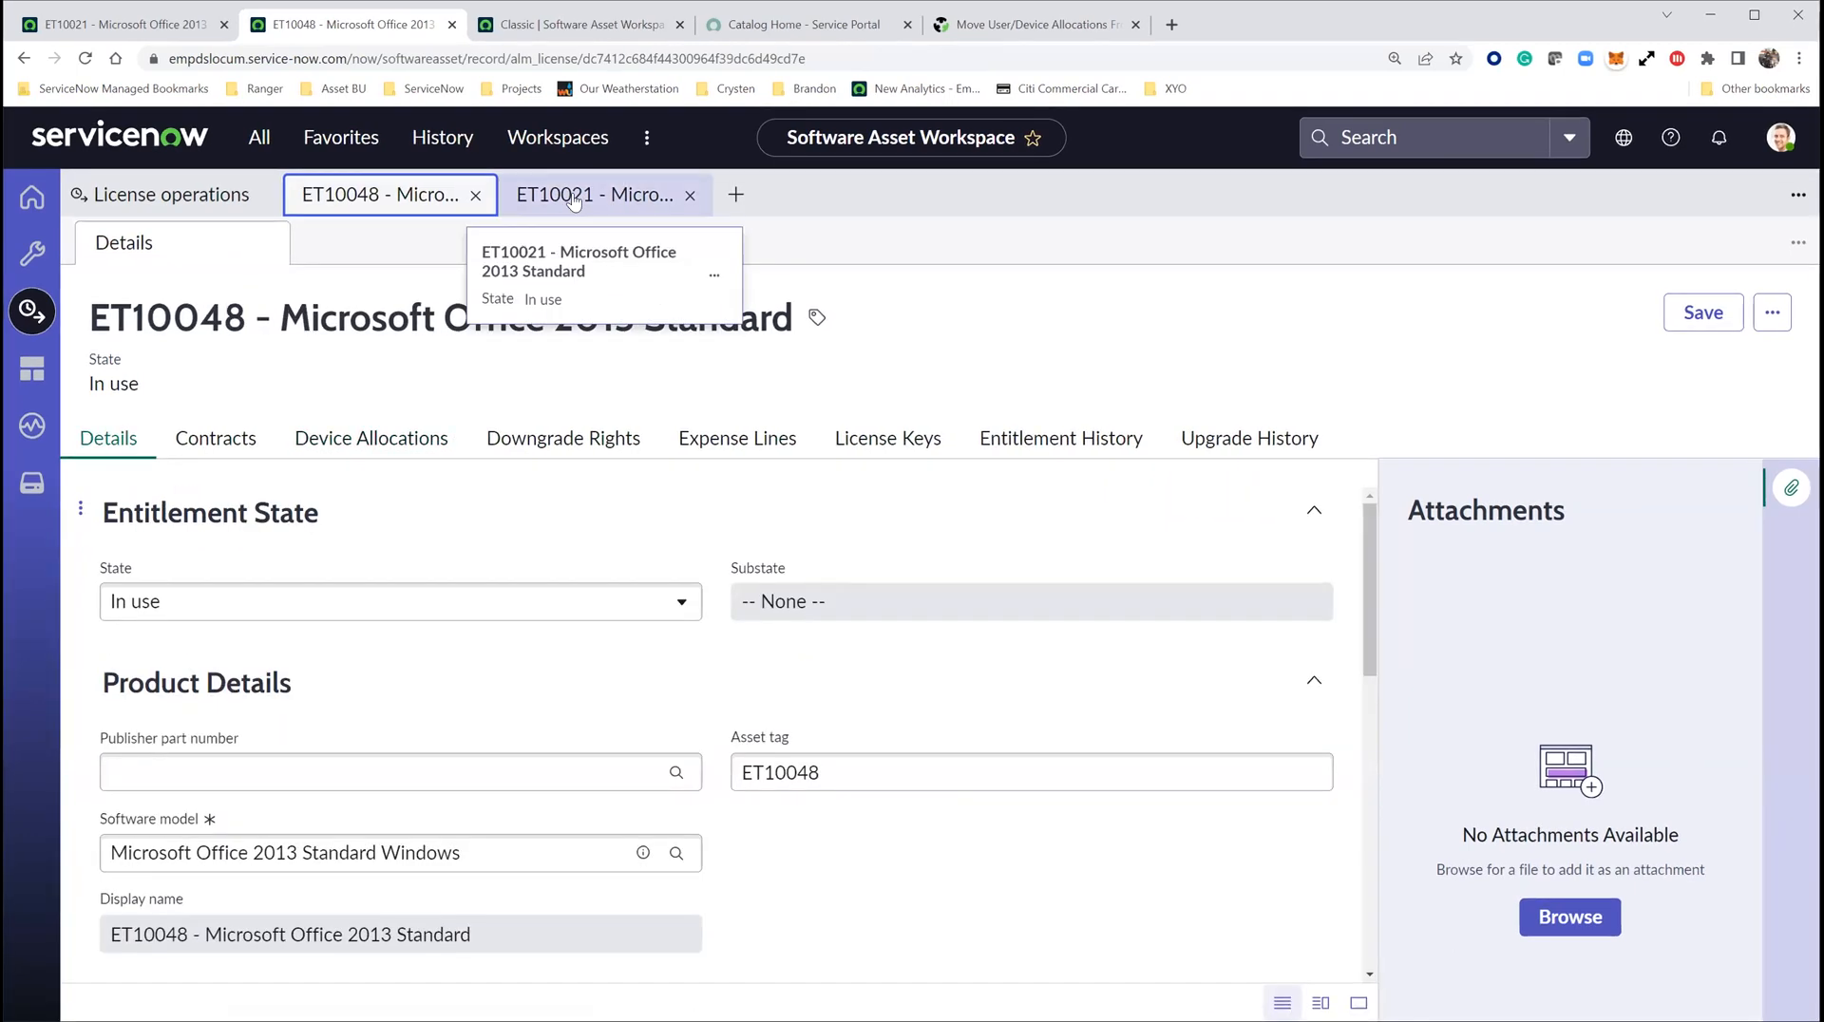
click(591, 195)
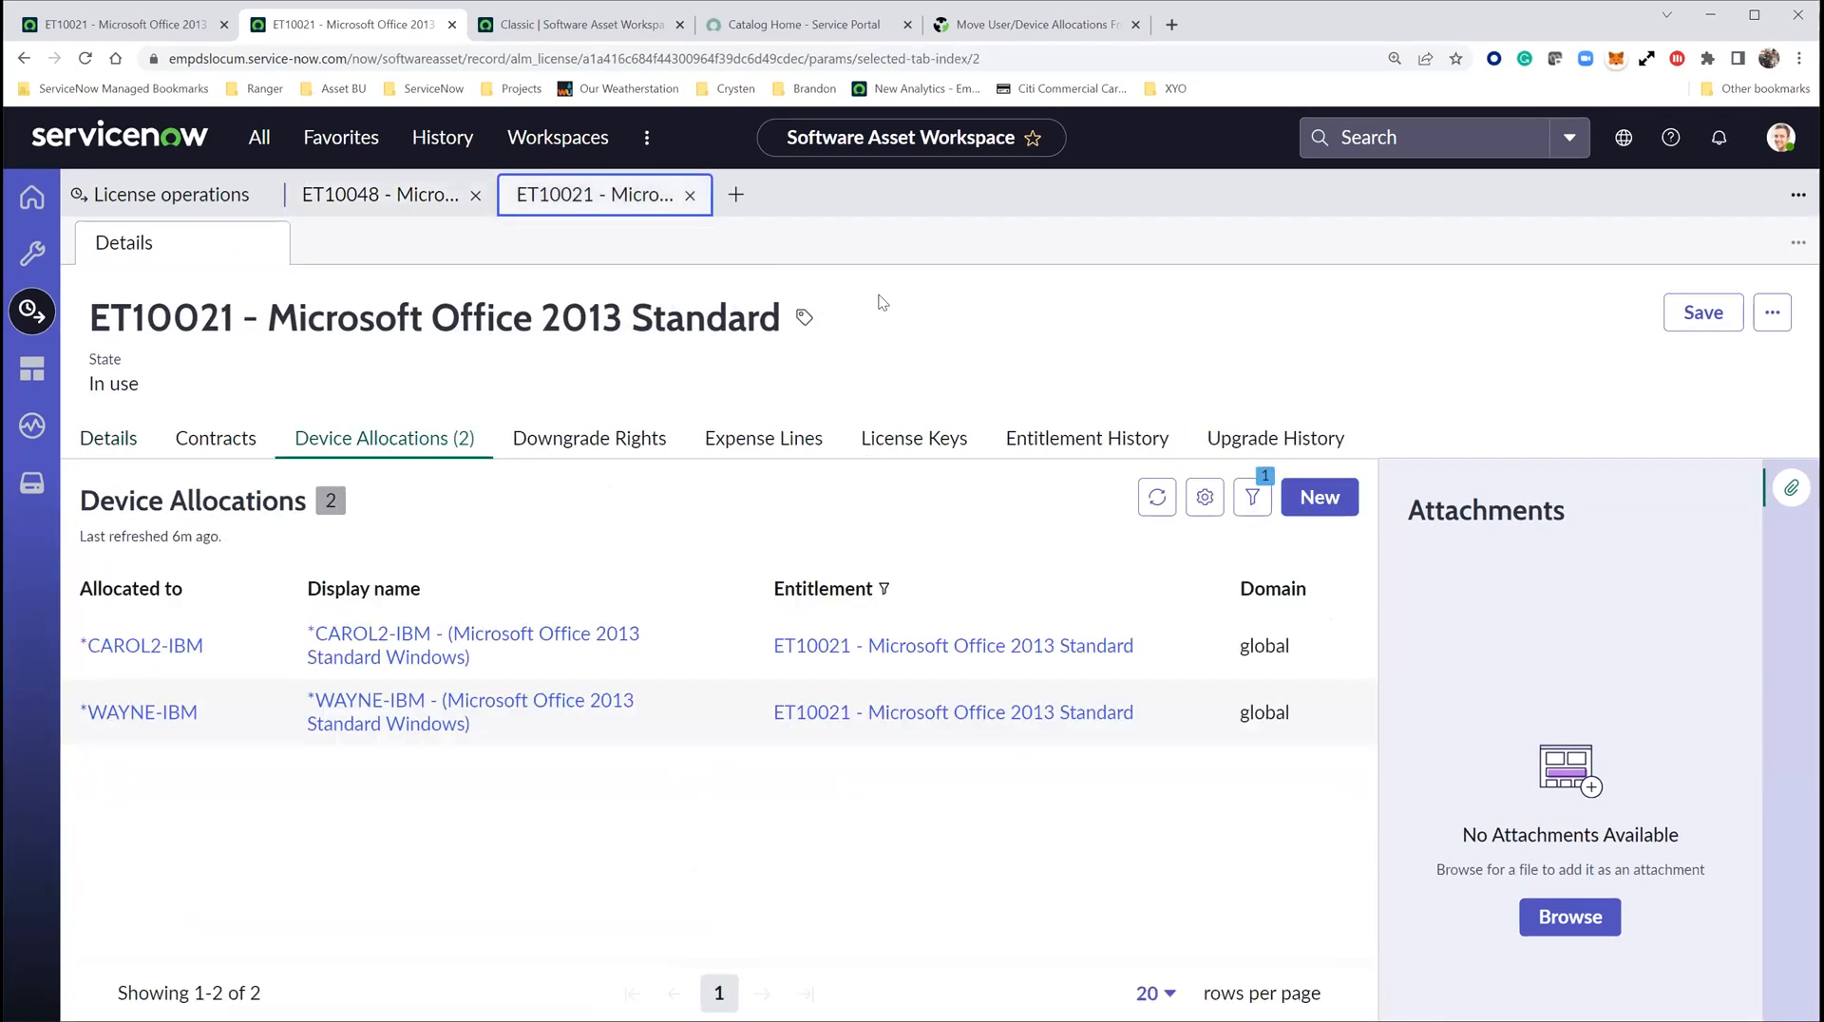
Highlight only the sys_id portion of the ET10021 entitlement's record URL.
click(584, 59)
click(584, 60)
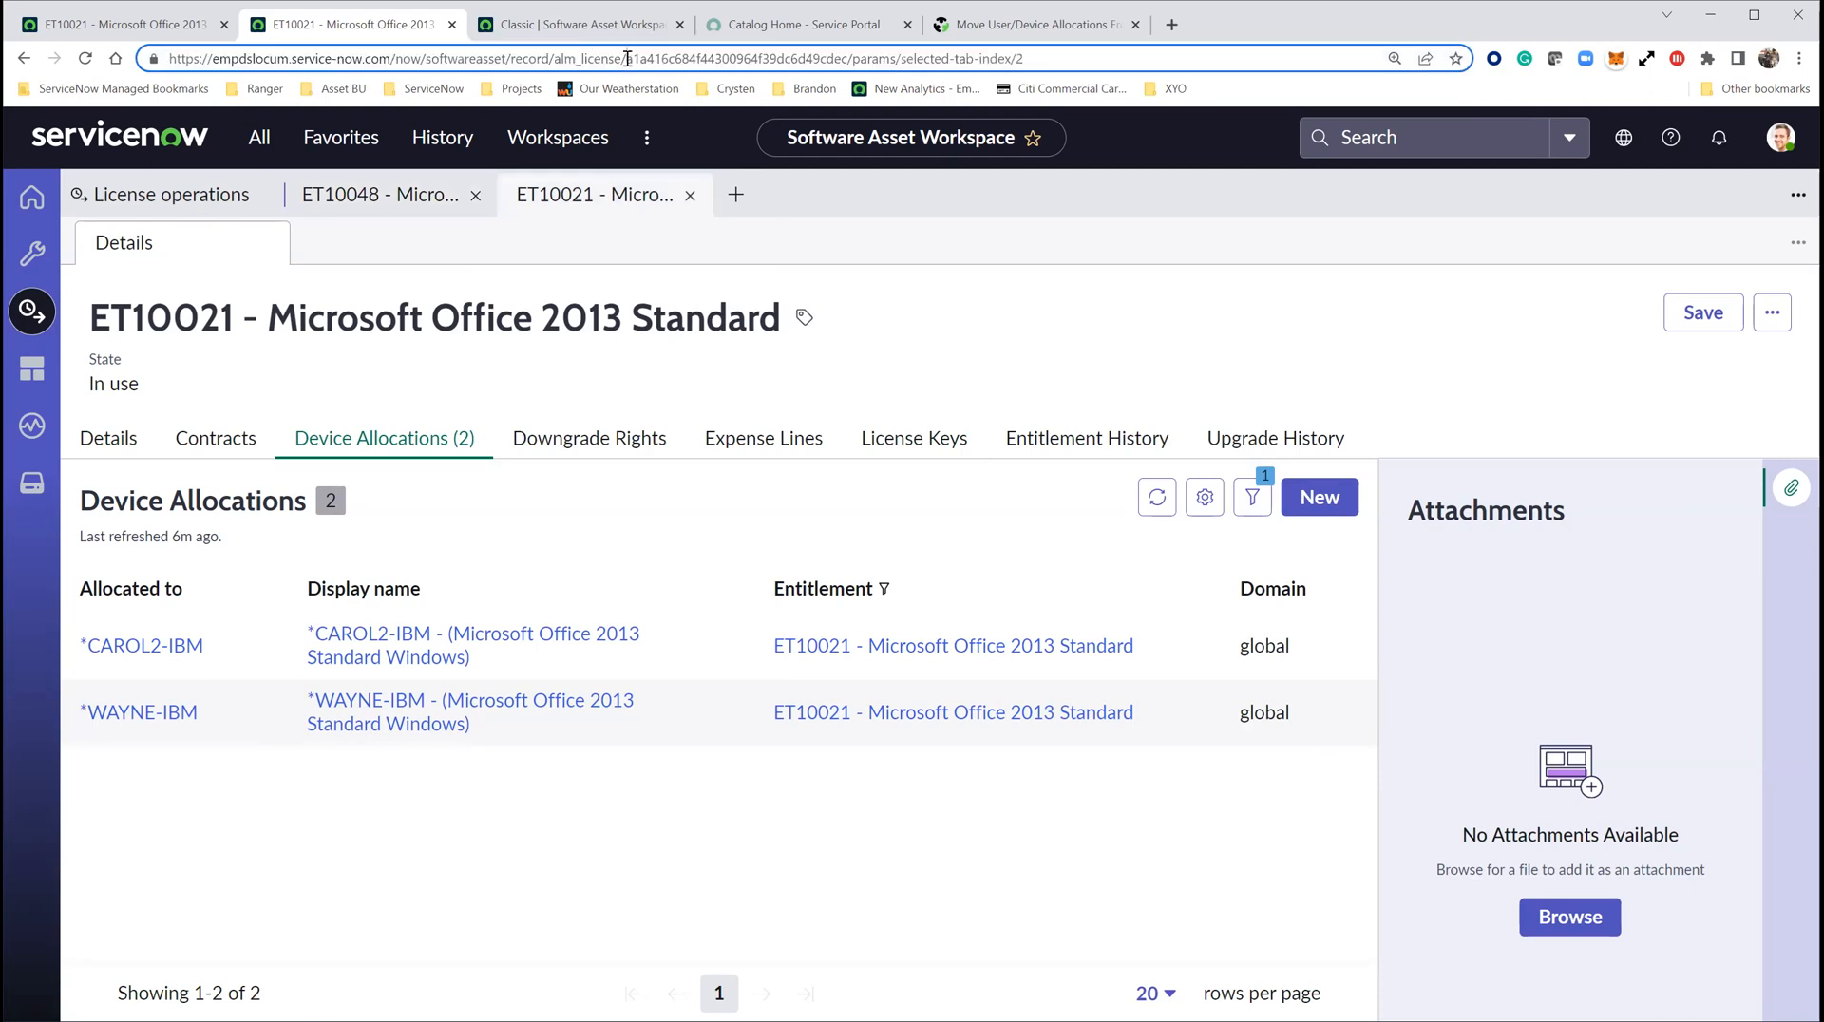
drag(626, 59, 850, 63)
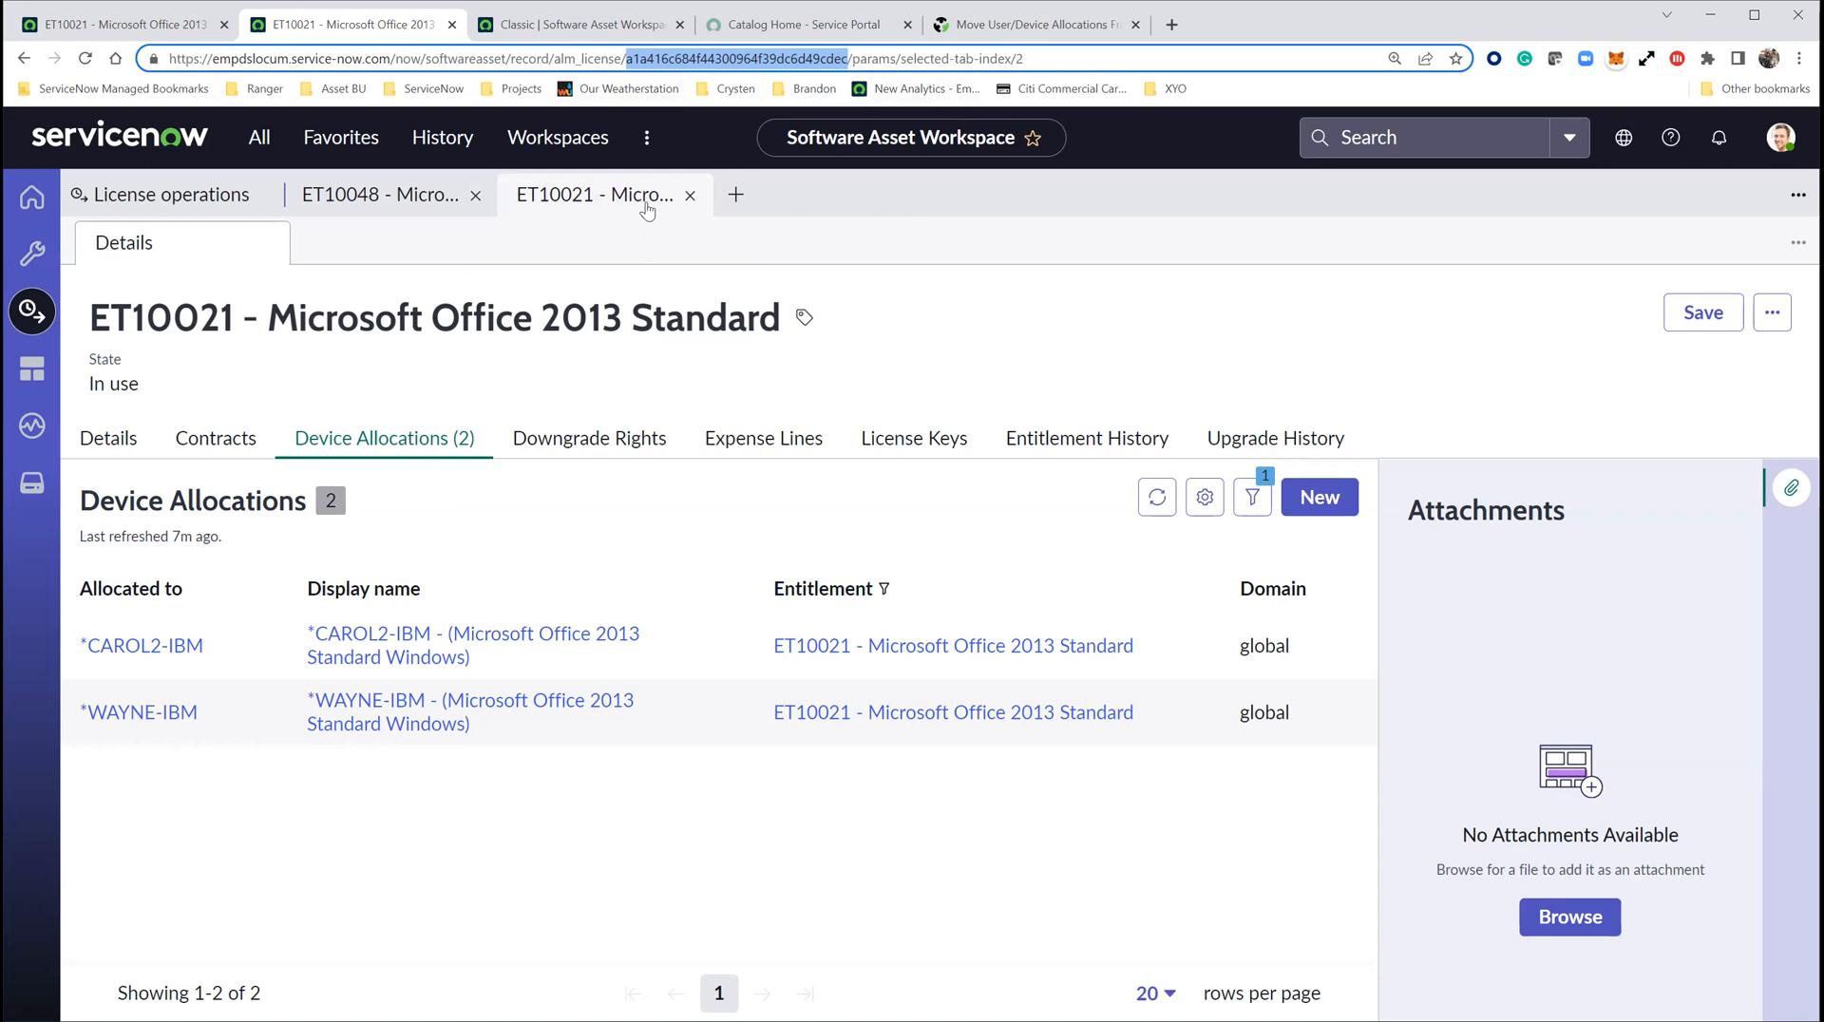
View the device allocations of entitlement ET10048 and highlight the sys_id at the end of its record URL.
click(378, 197)
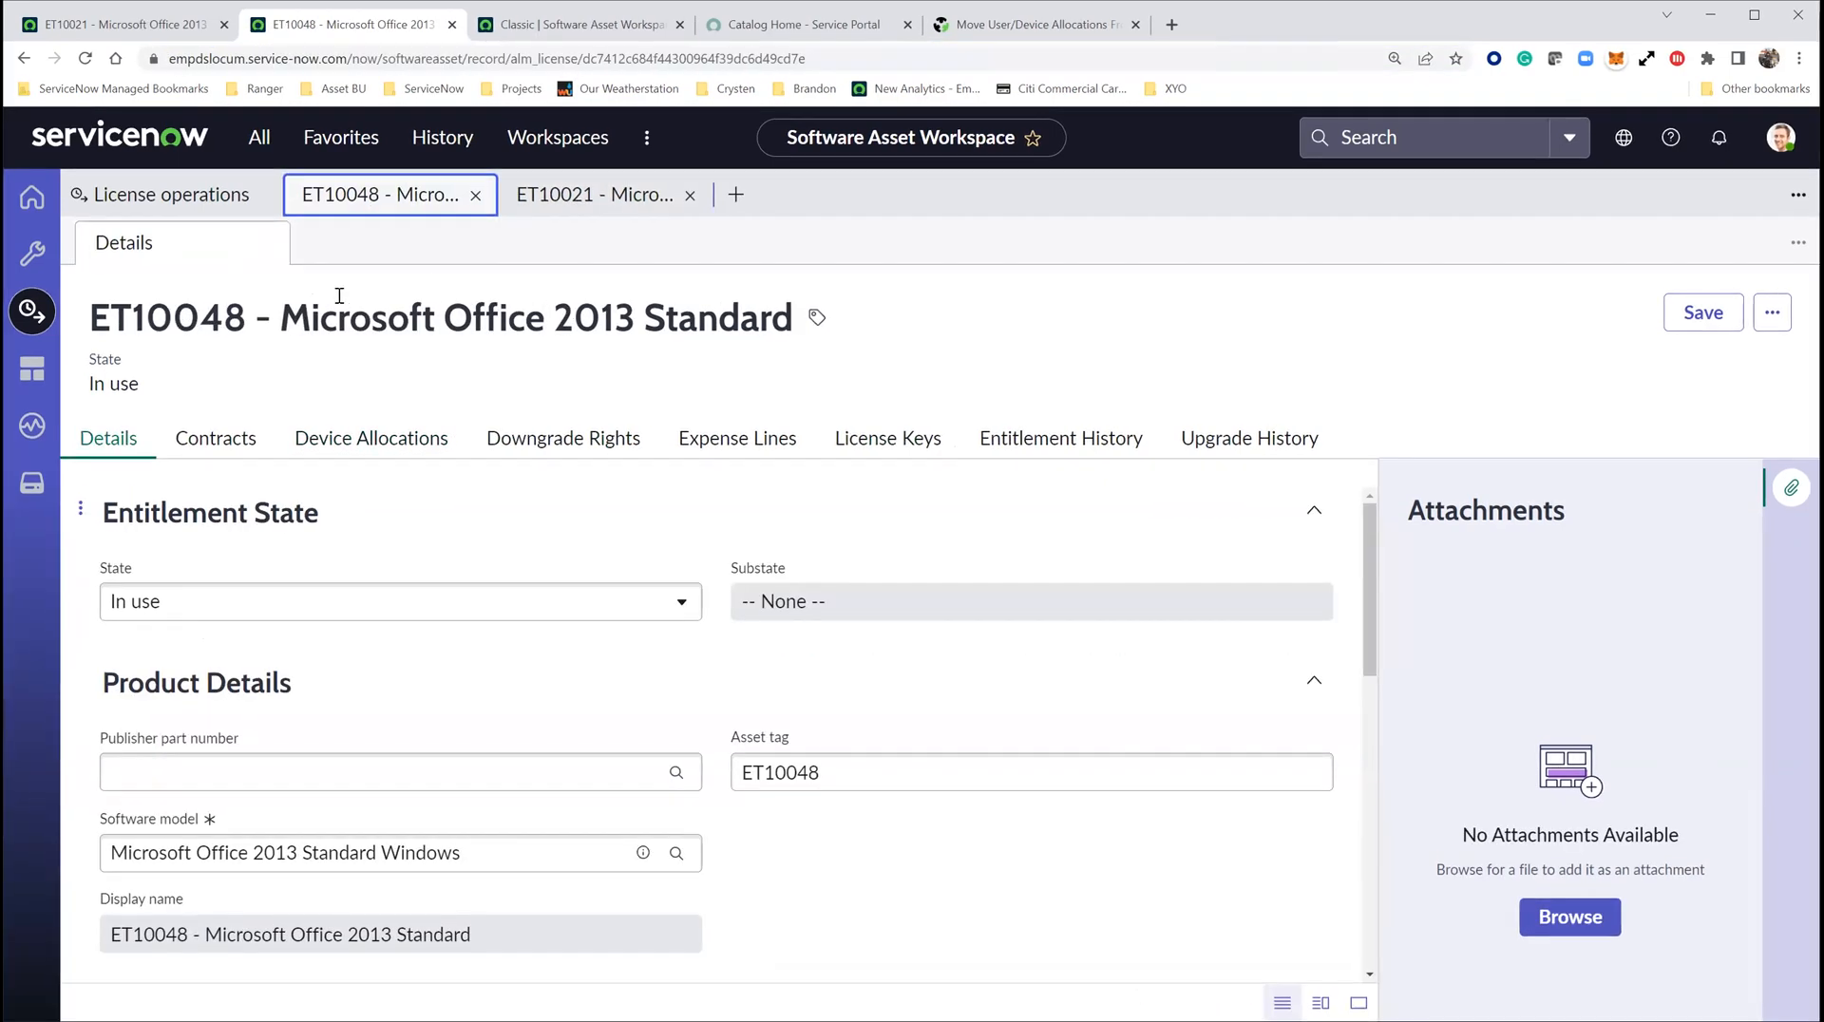
click(373, 437)
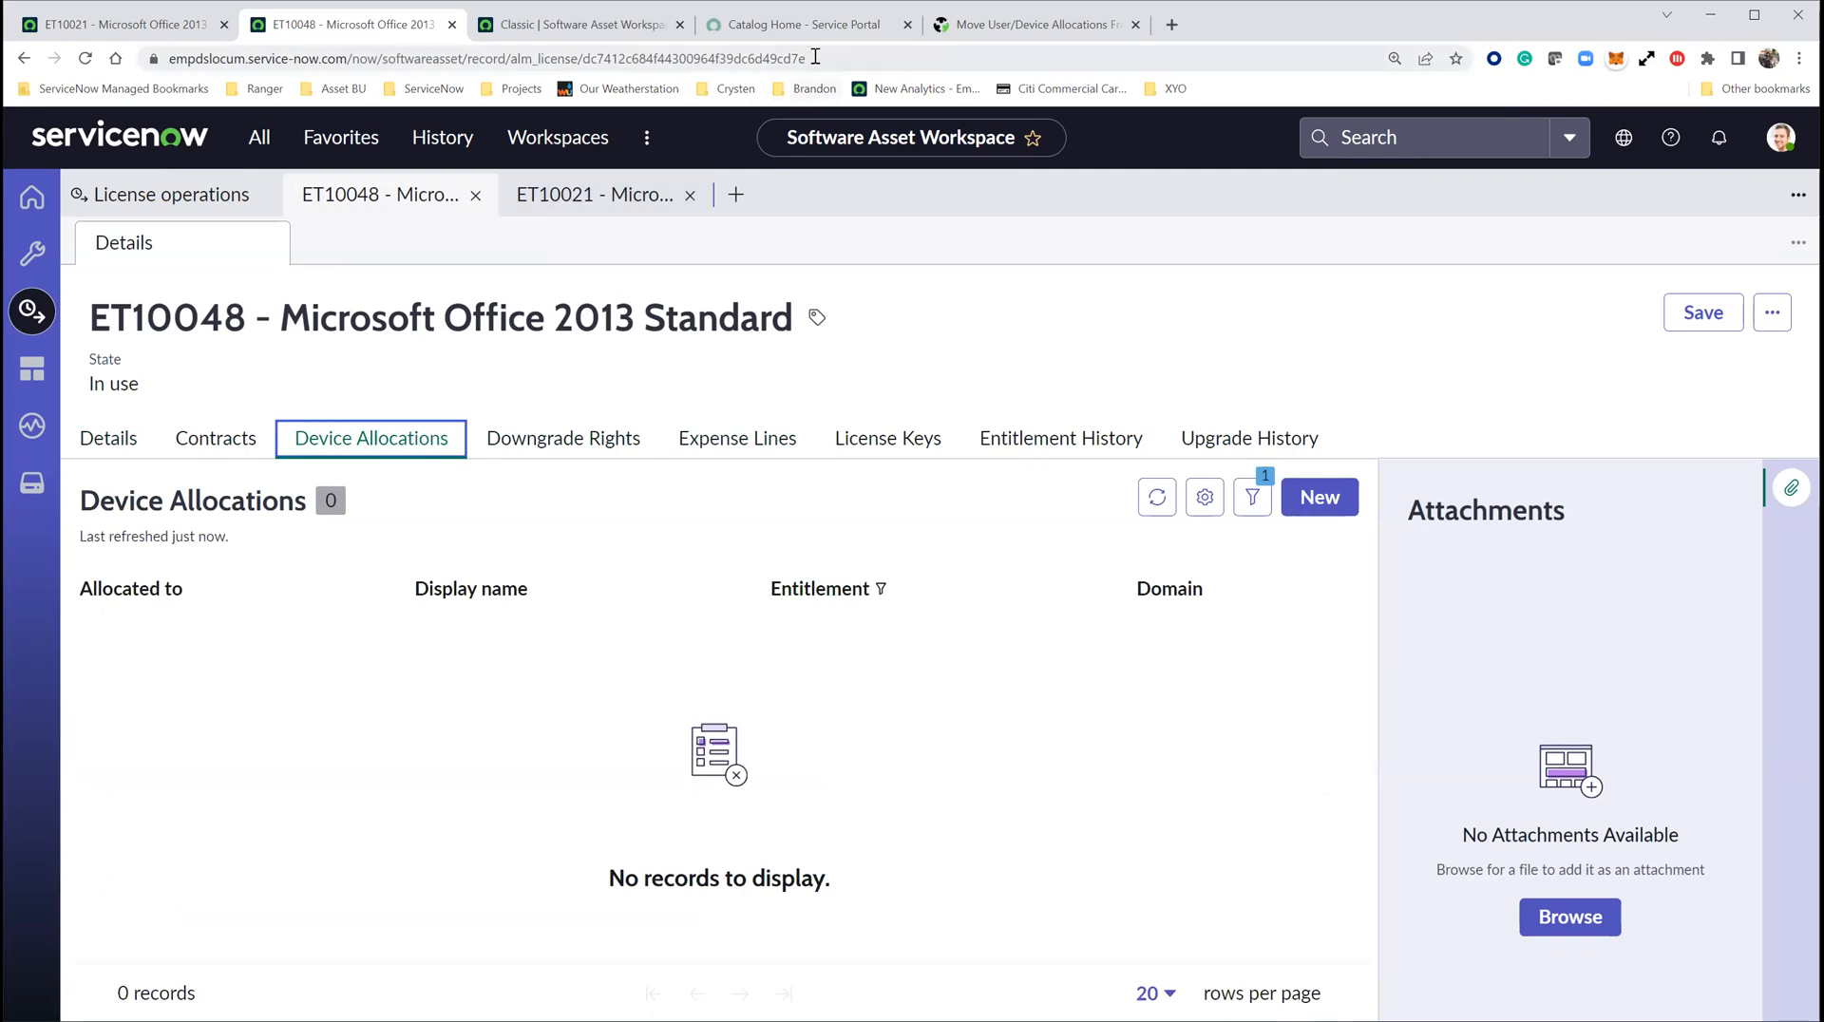
drag(819, 59, 581, 61)
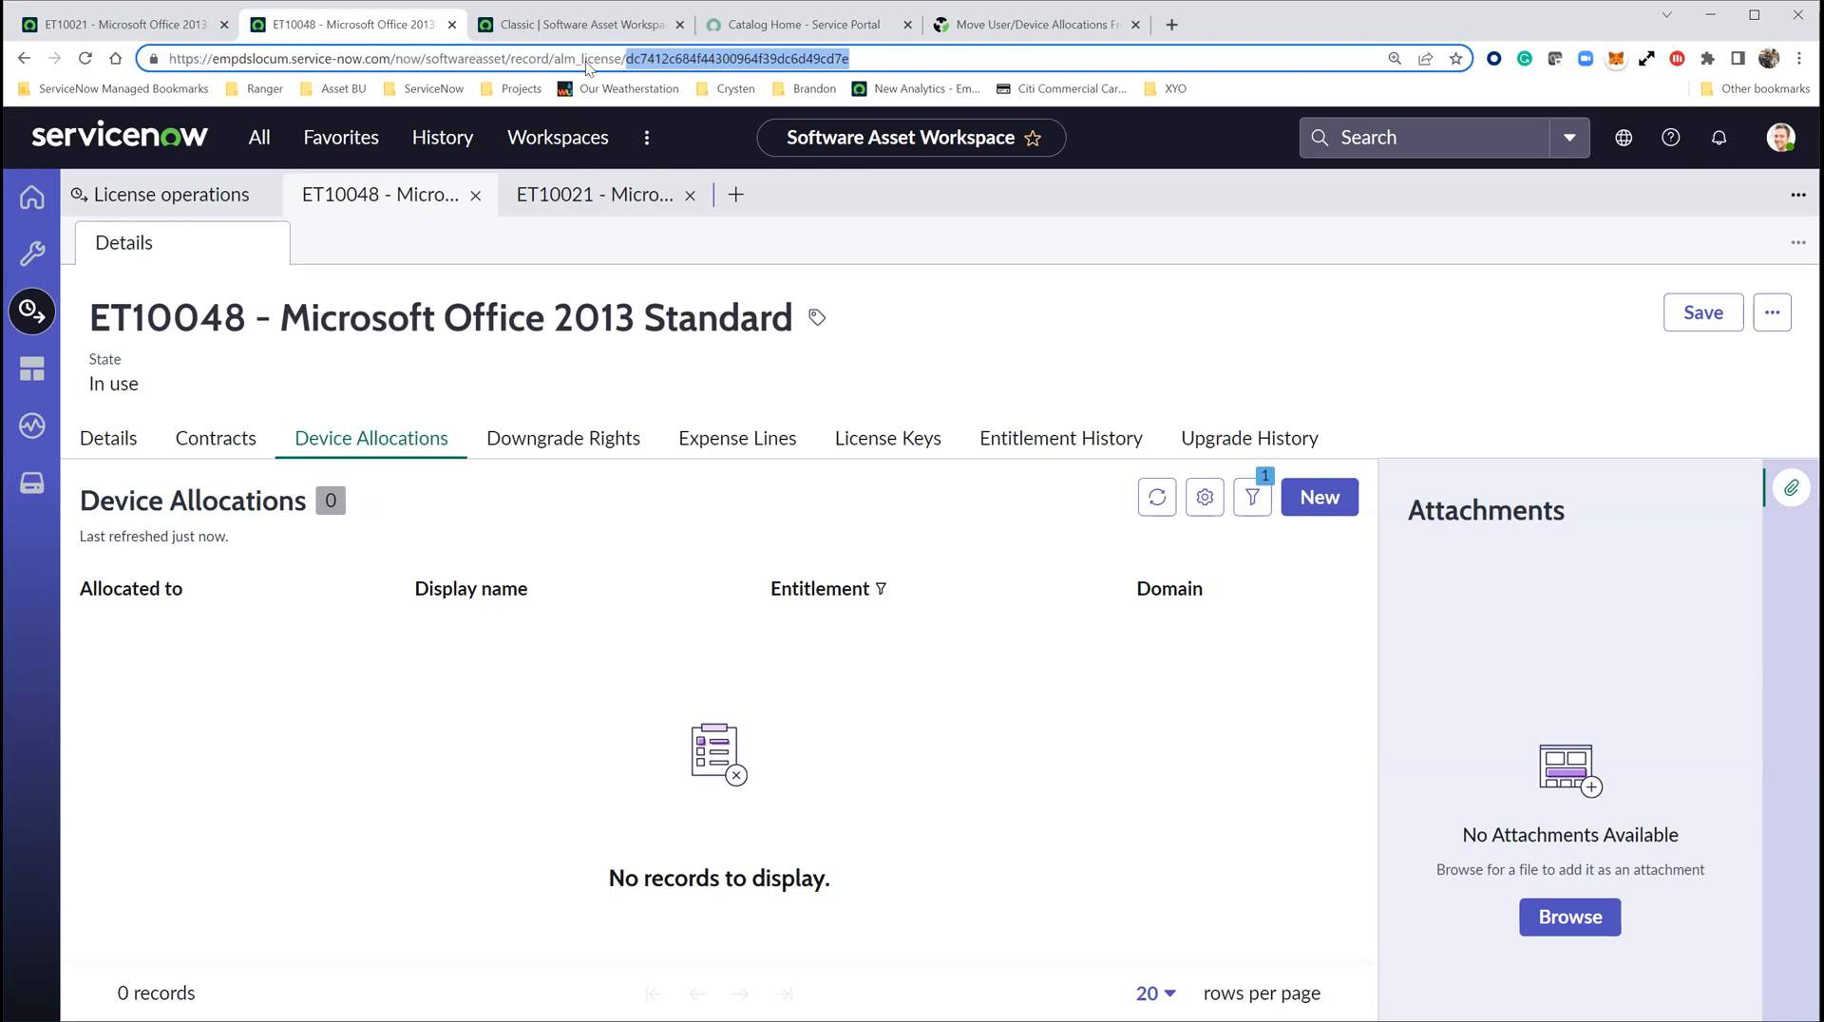
Show the form header's options, including Copy sys_id, on the classic ET10021 entitlement record, and look at the prepared background script.
click(126, 27)
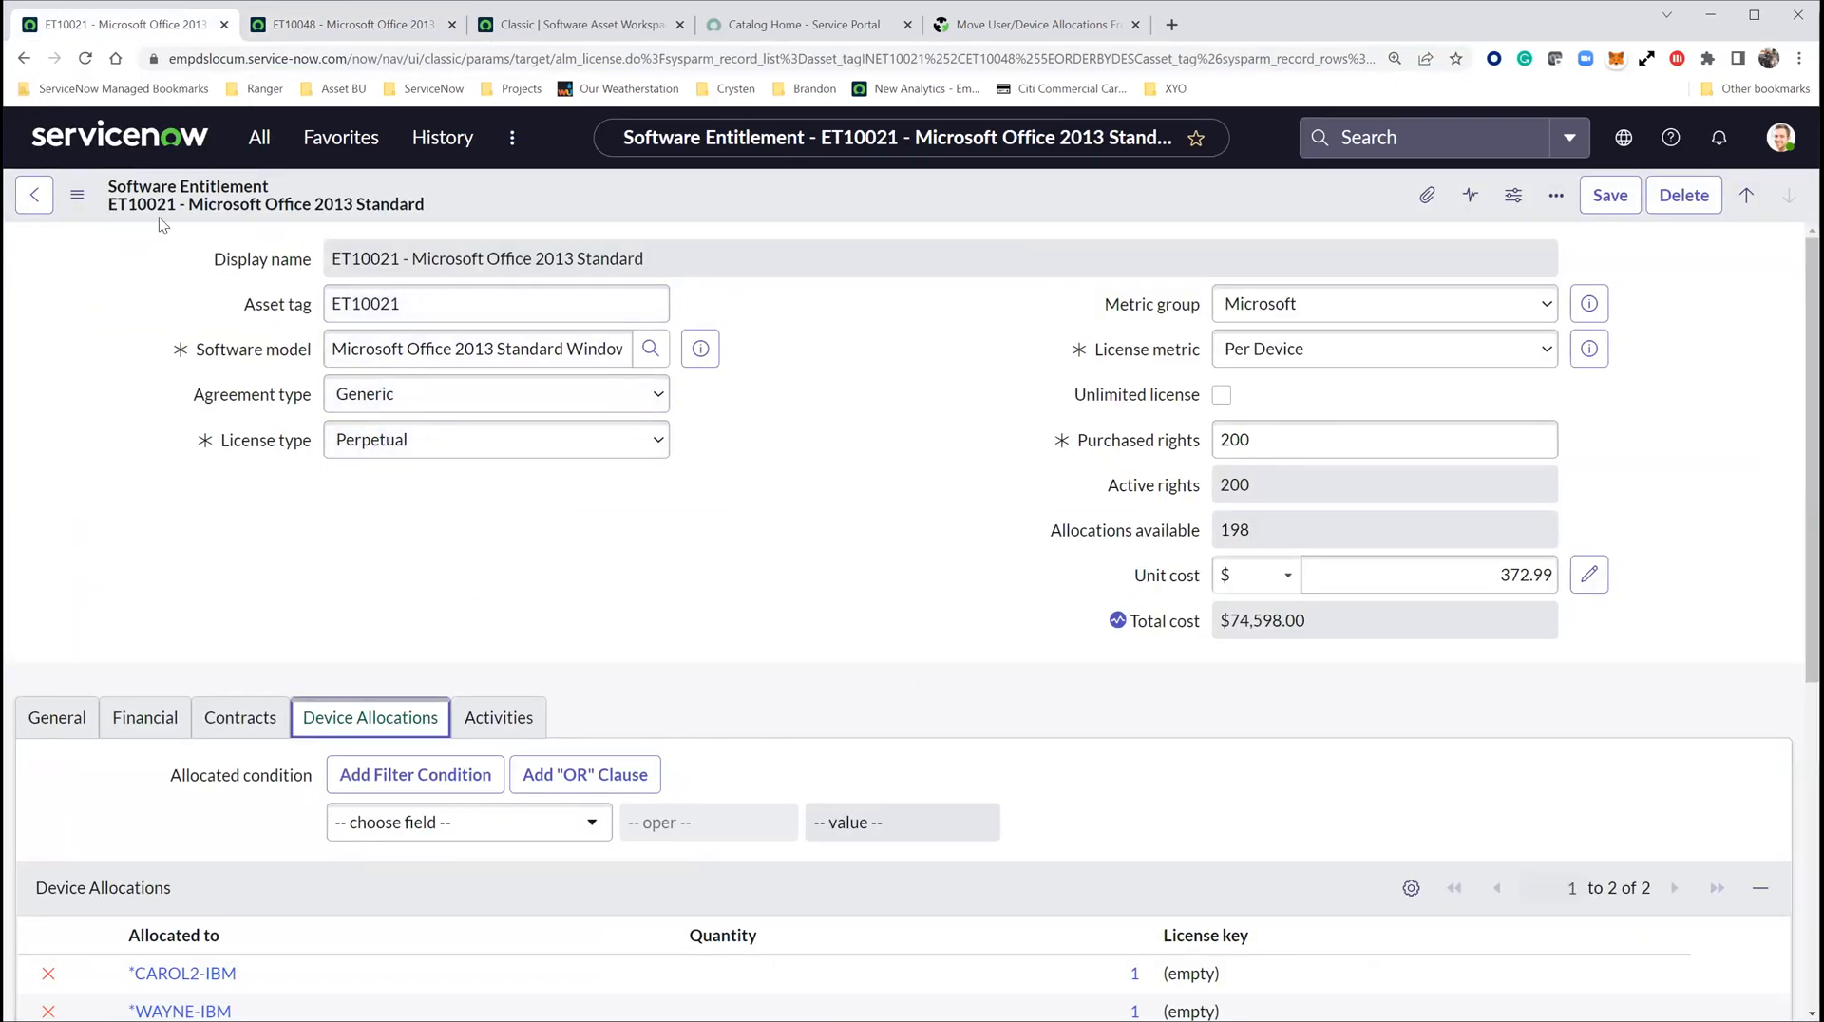
right_click(824, 200)
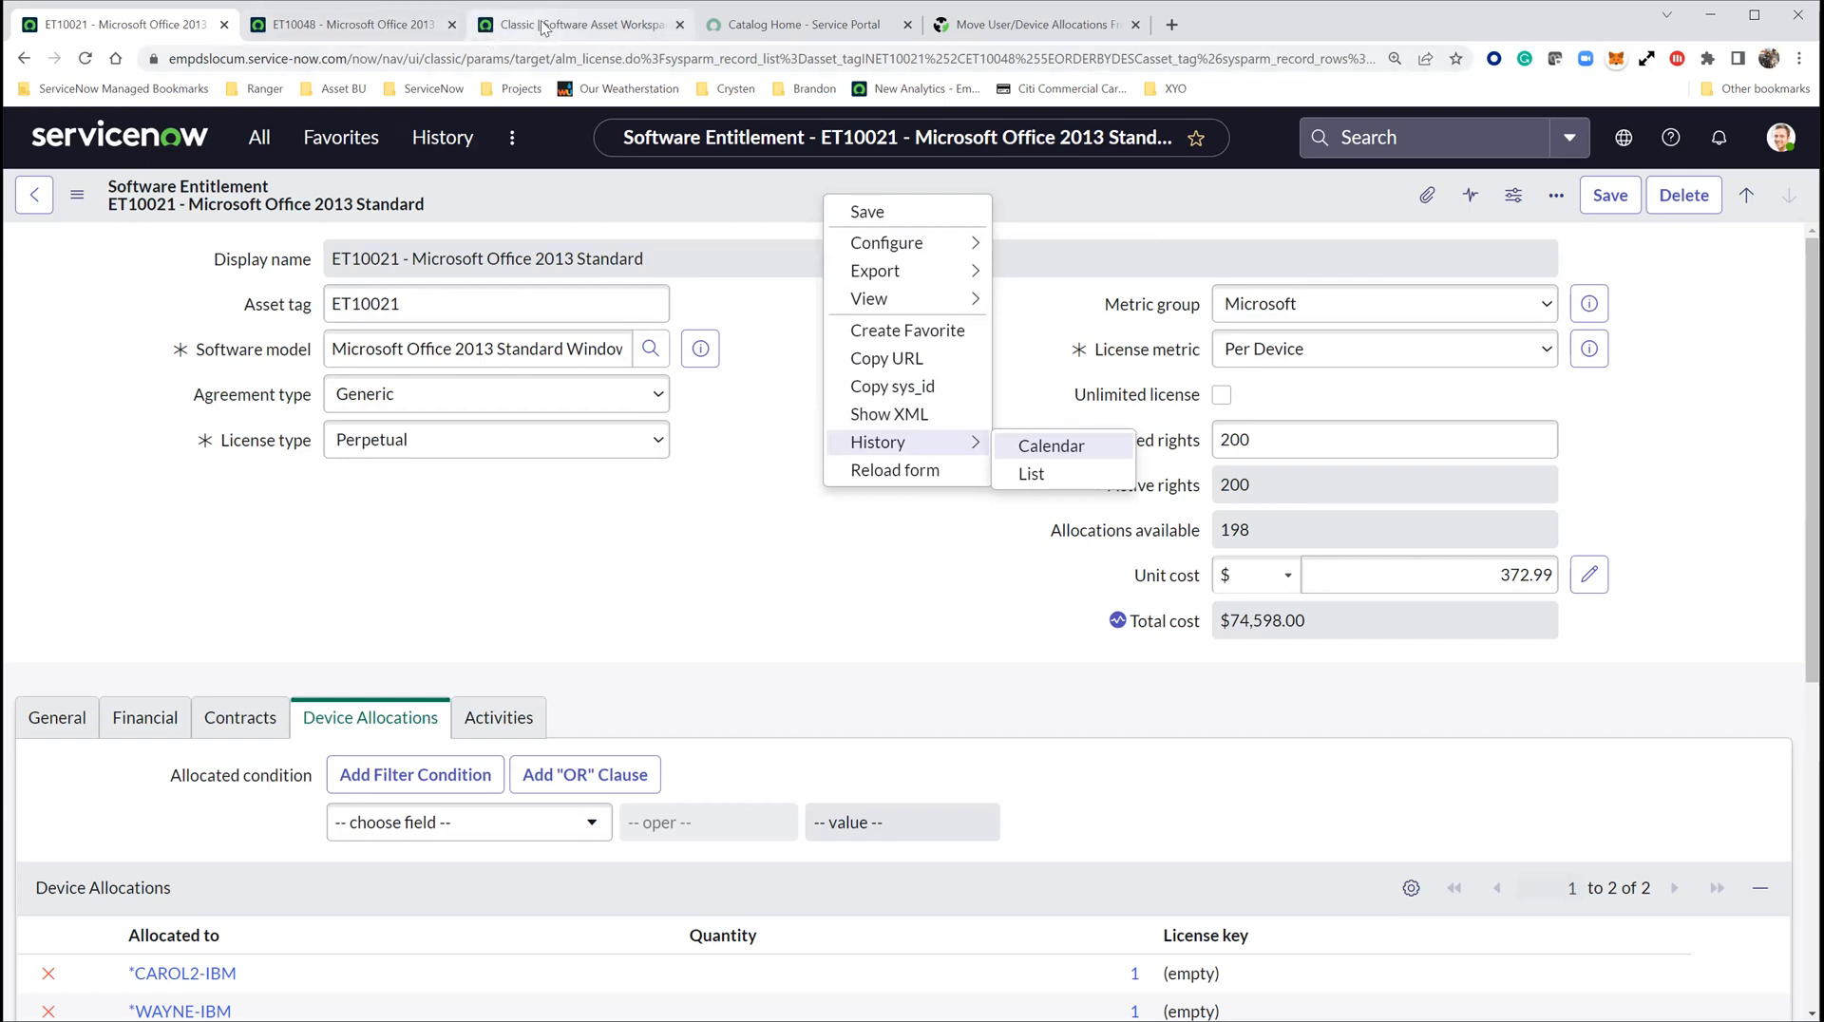
click(424, 29)
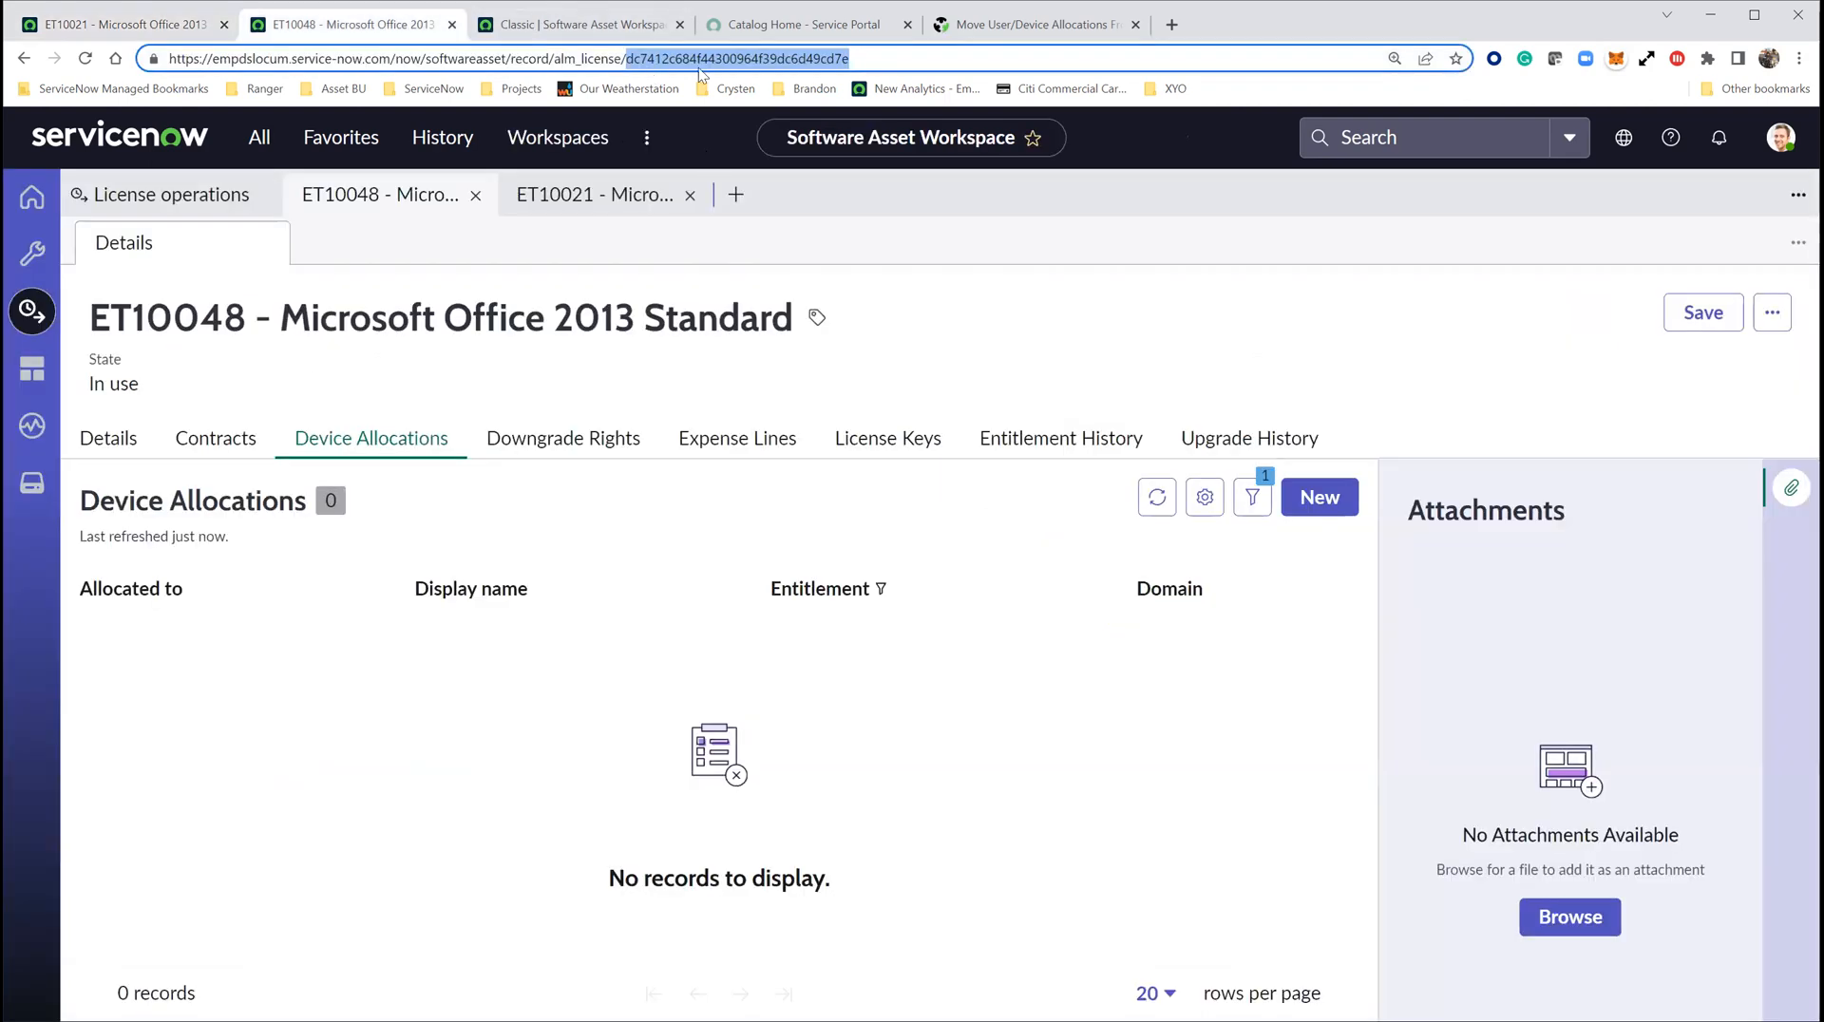
click(600, 26)
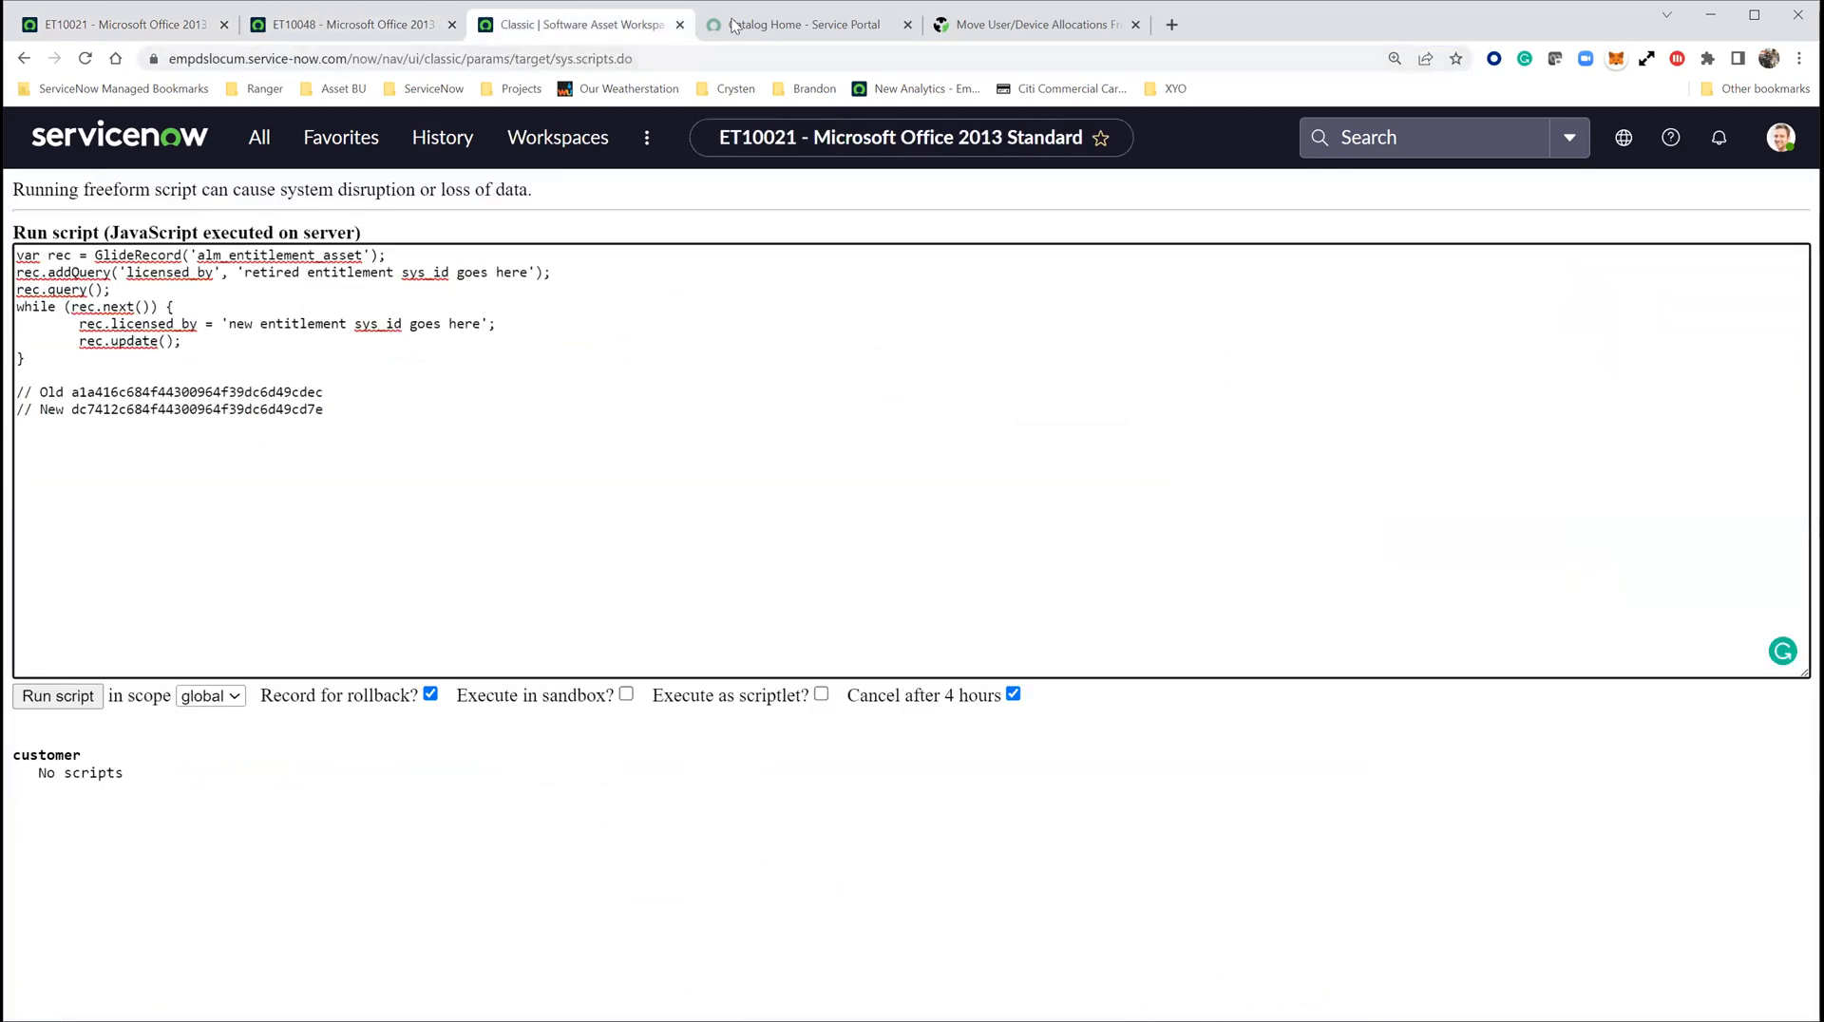
Return to the ET10021 workspace record, highlight the sys_id in its URL again, and revisit the classic entitlement form.
click(399, 30)
click(622, 193)
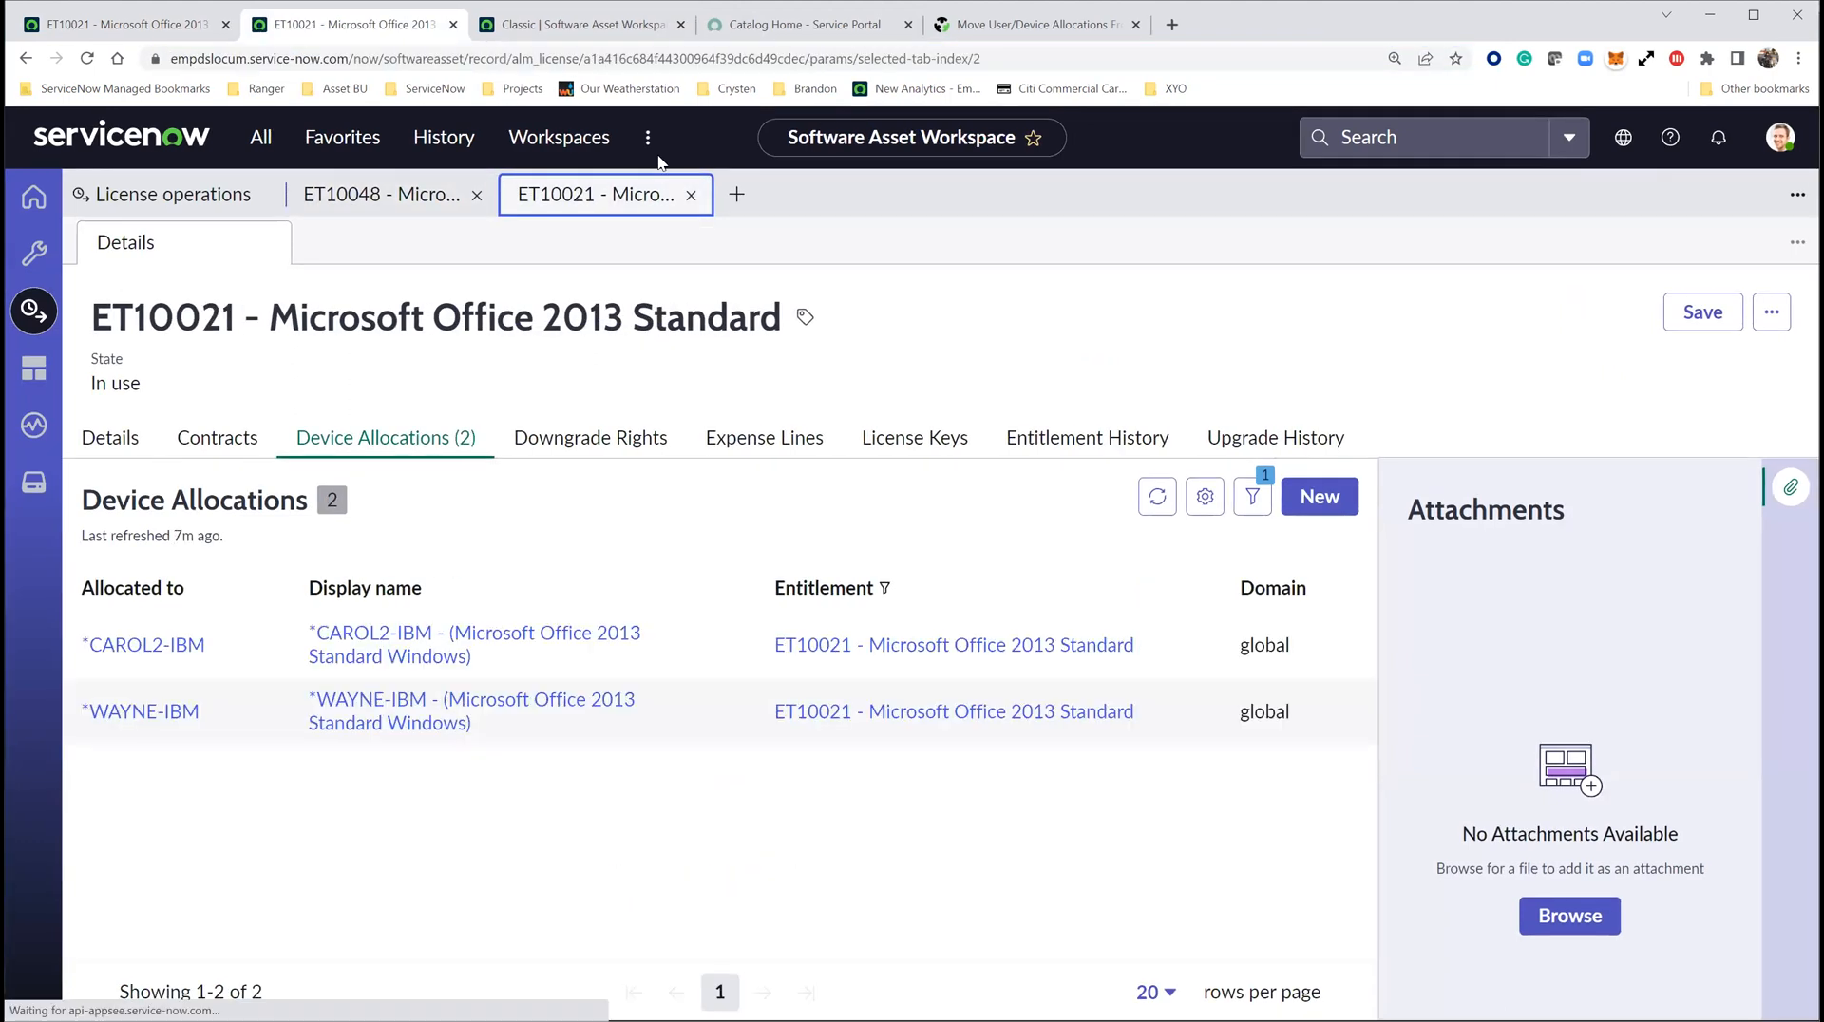
drag(803, 63, 568, 57)
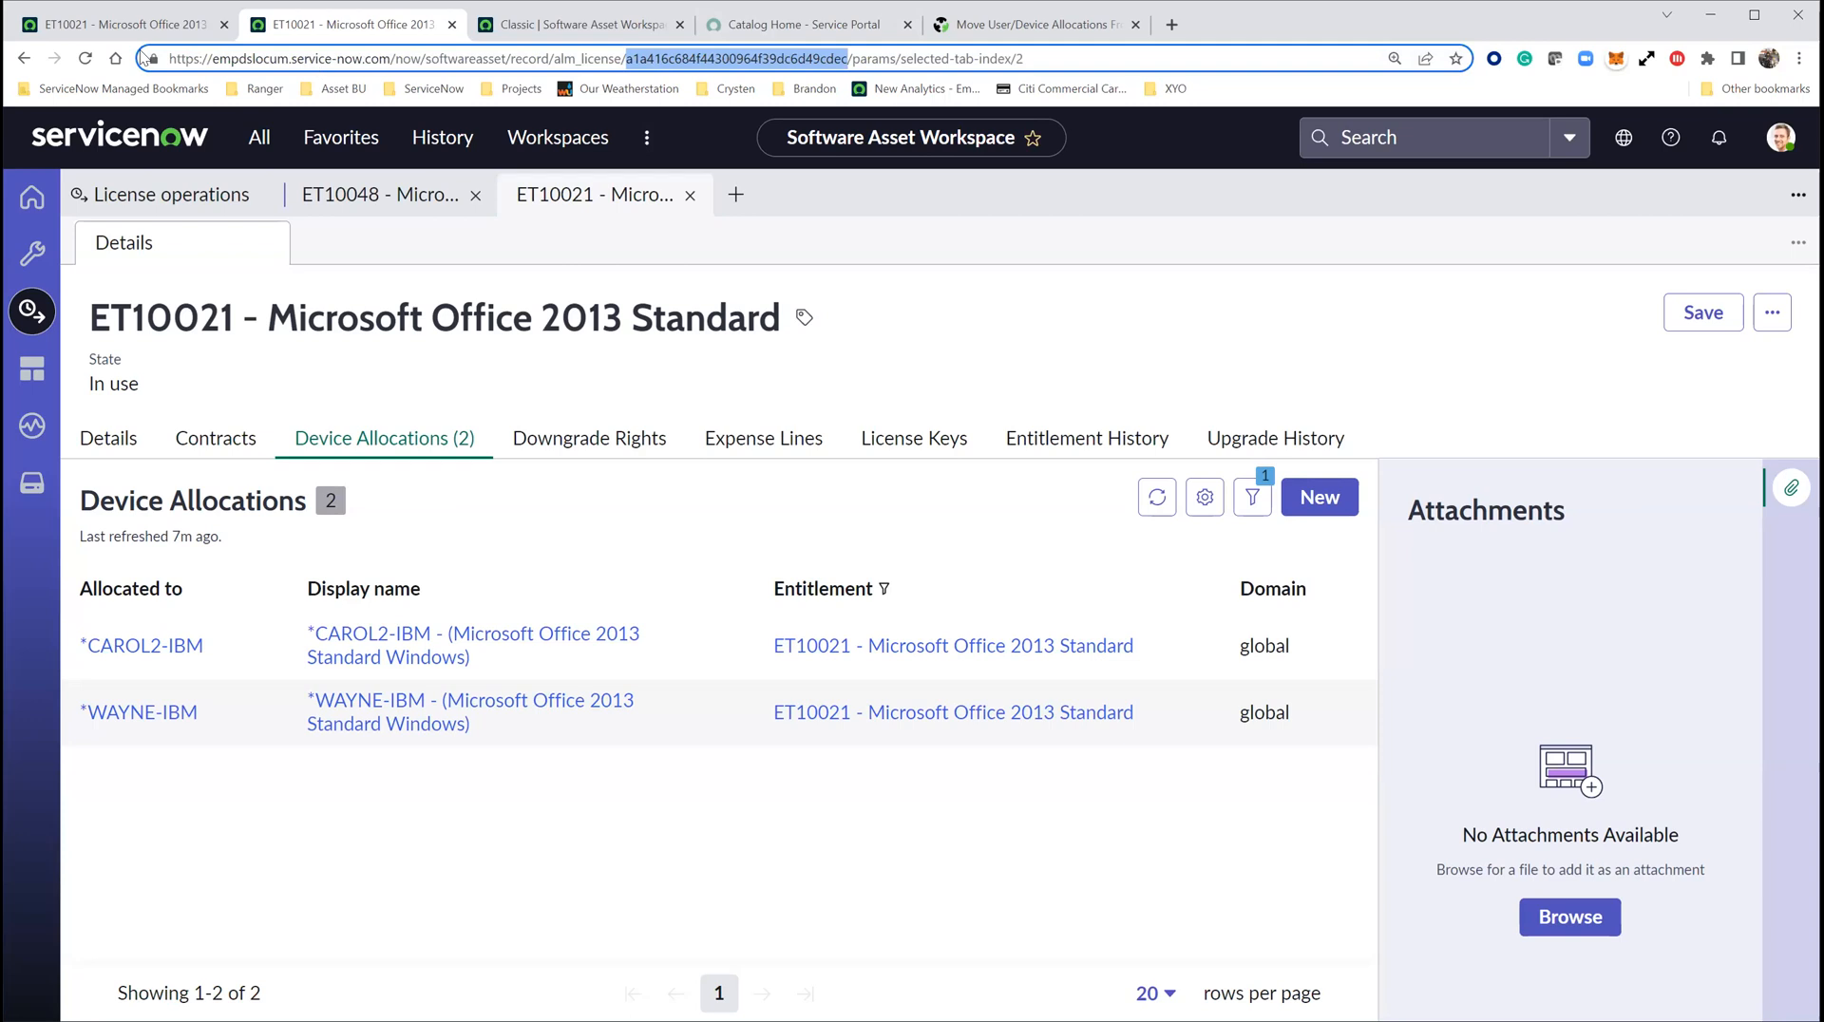
click(113, 24)
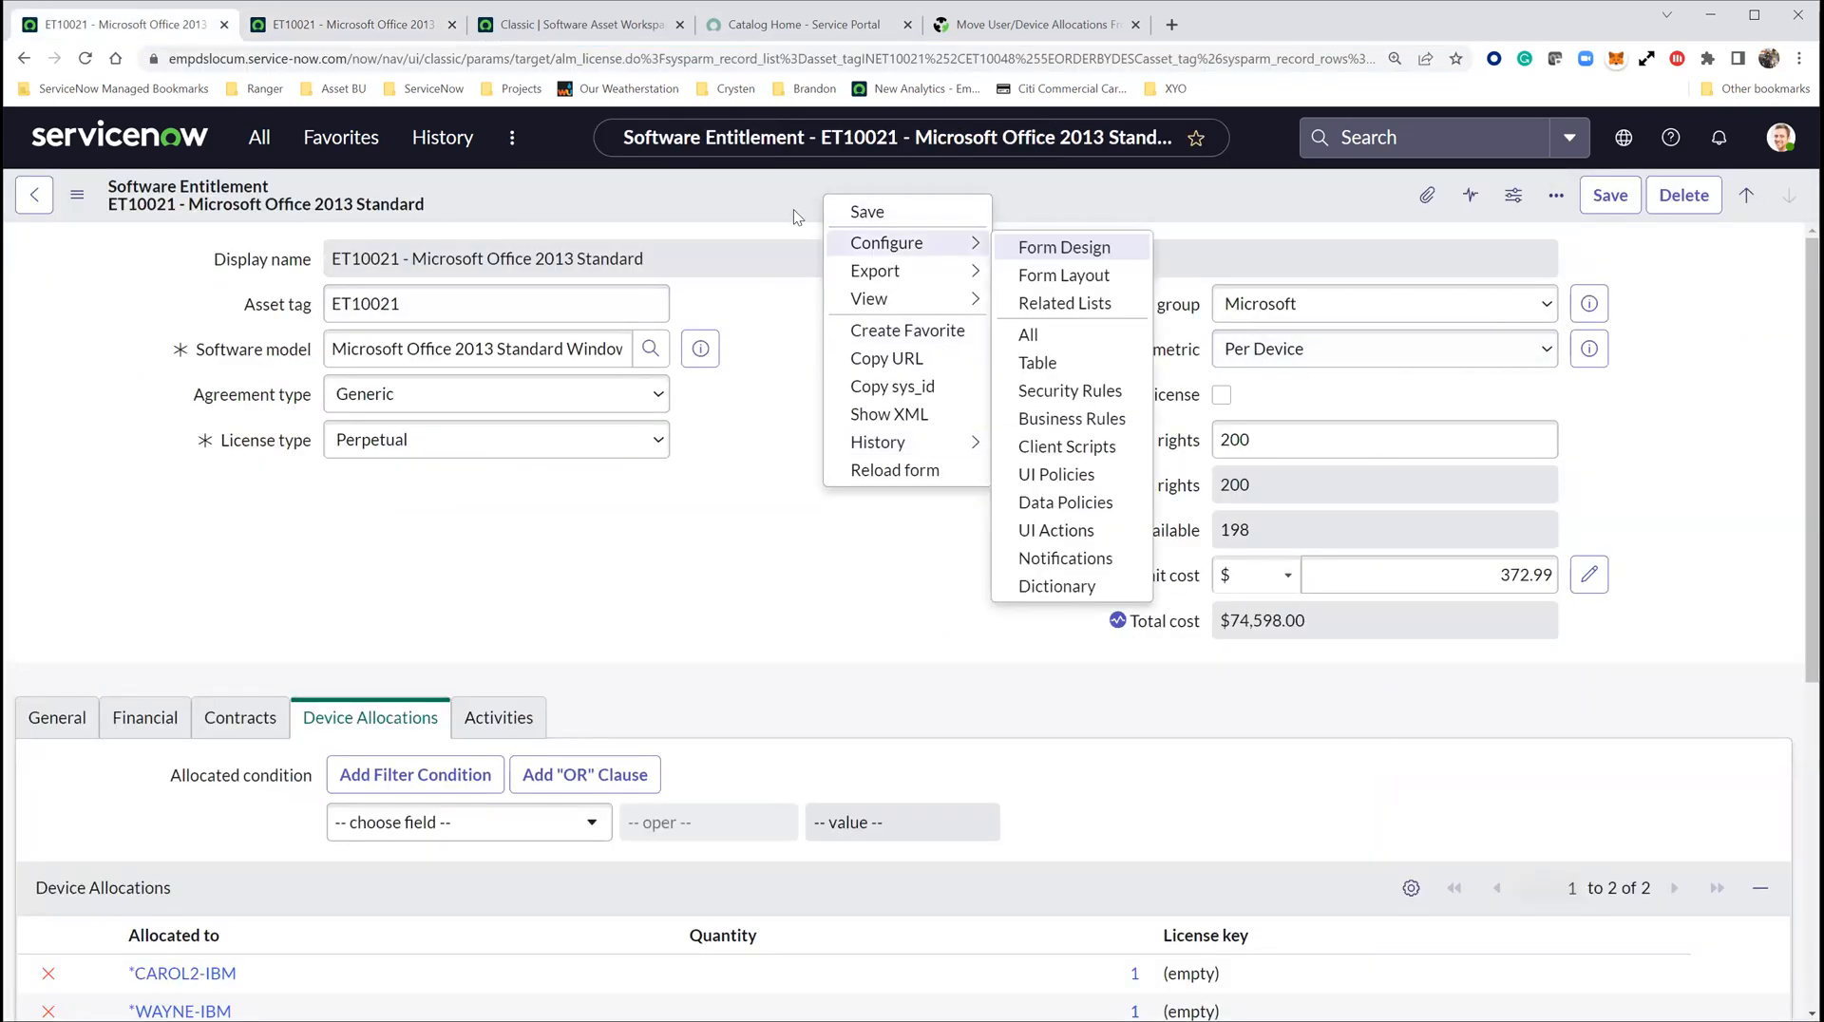
Find the User Allocation and Device Allocation move scripts in the community article.
click(1036, 28)
scroll(832, 688, down, 3)
scroll(832, 688, down, 15)
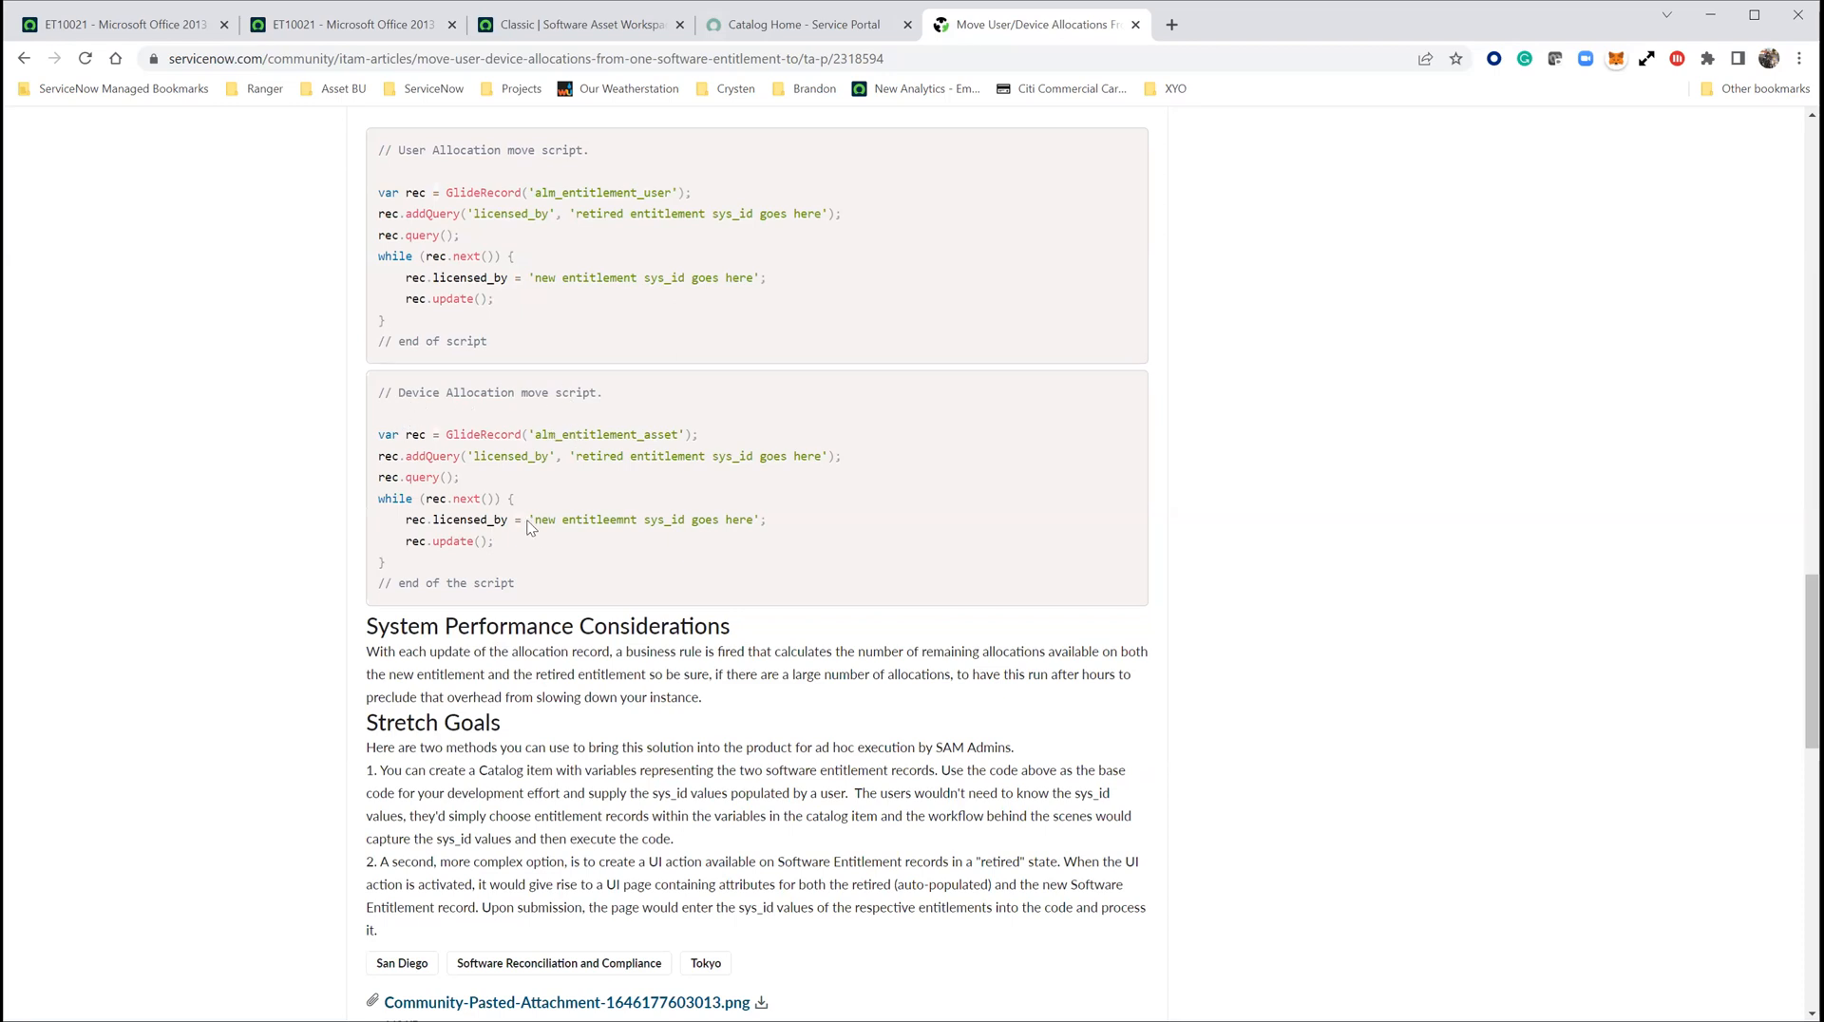
In the background script, replace 'retired entitlement sys_id goes here' with the old sys_id a1a416c684f44300964f39dc6d49cdec, keeping the single quotes.
click(579, 28)
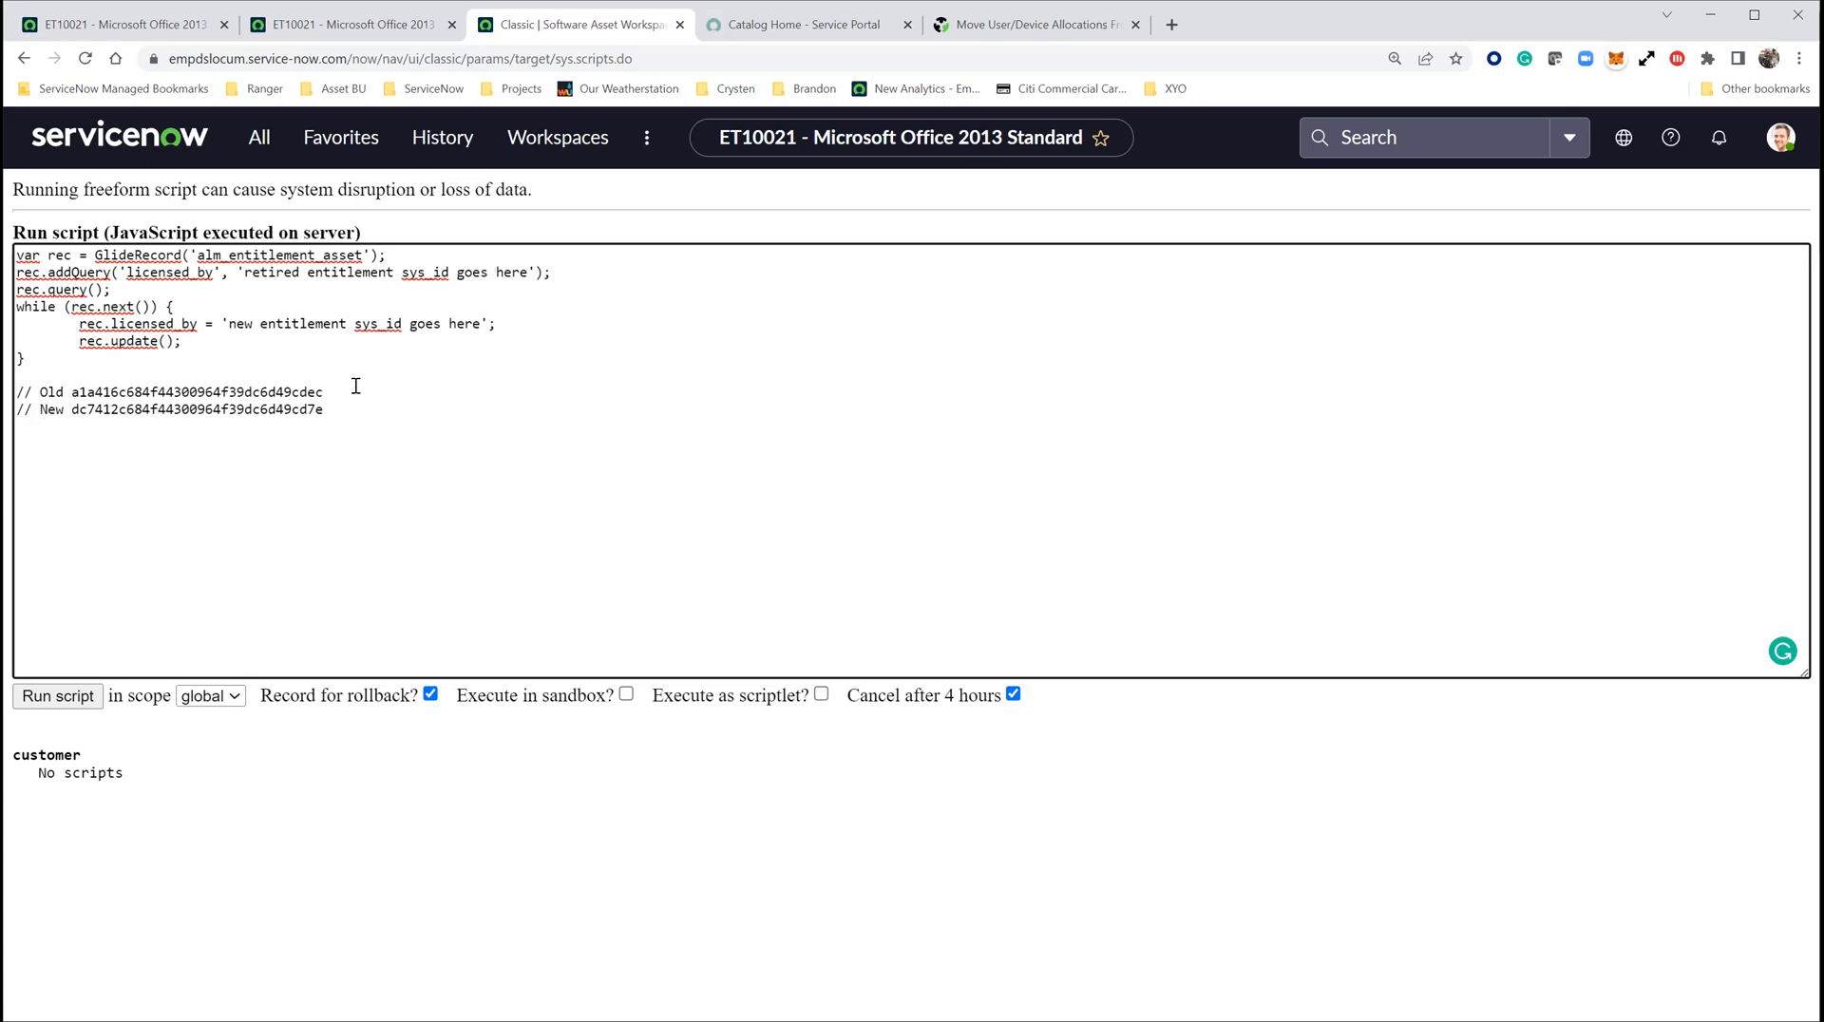
drag(346, 392, 76, 389)
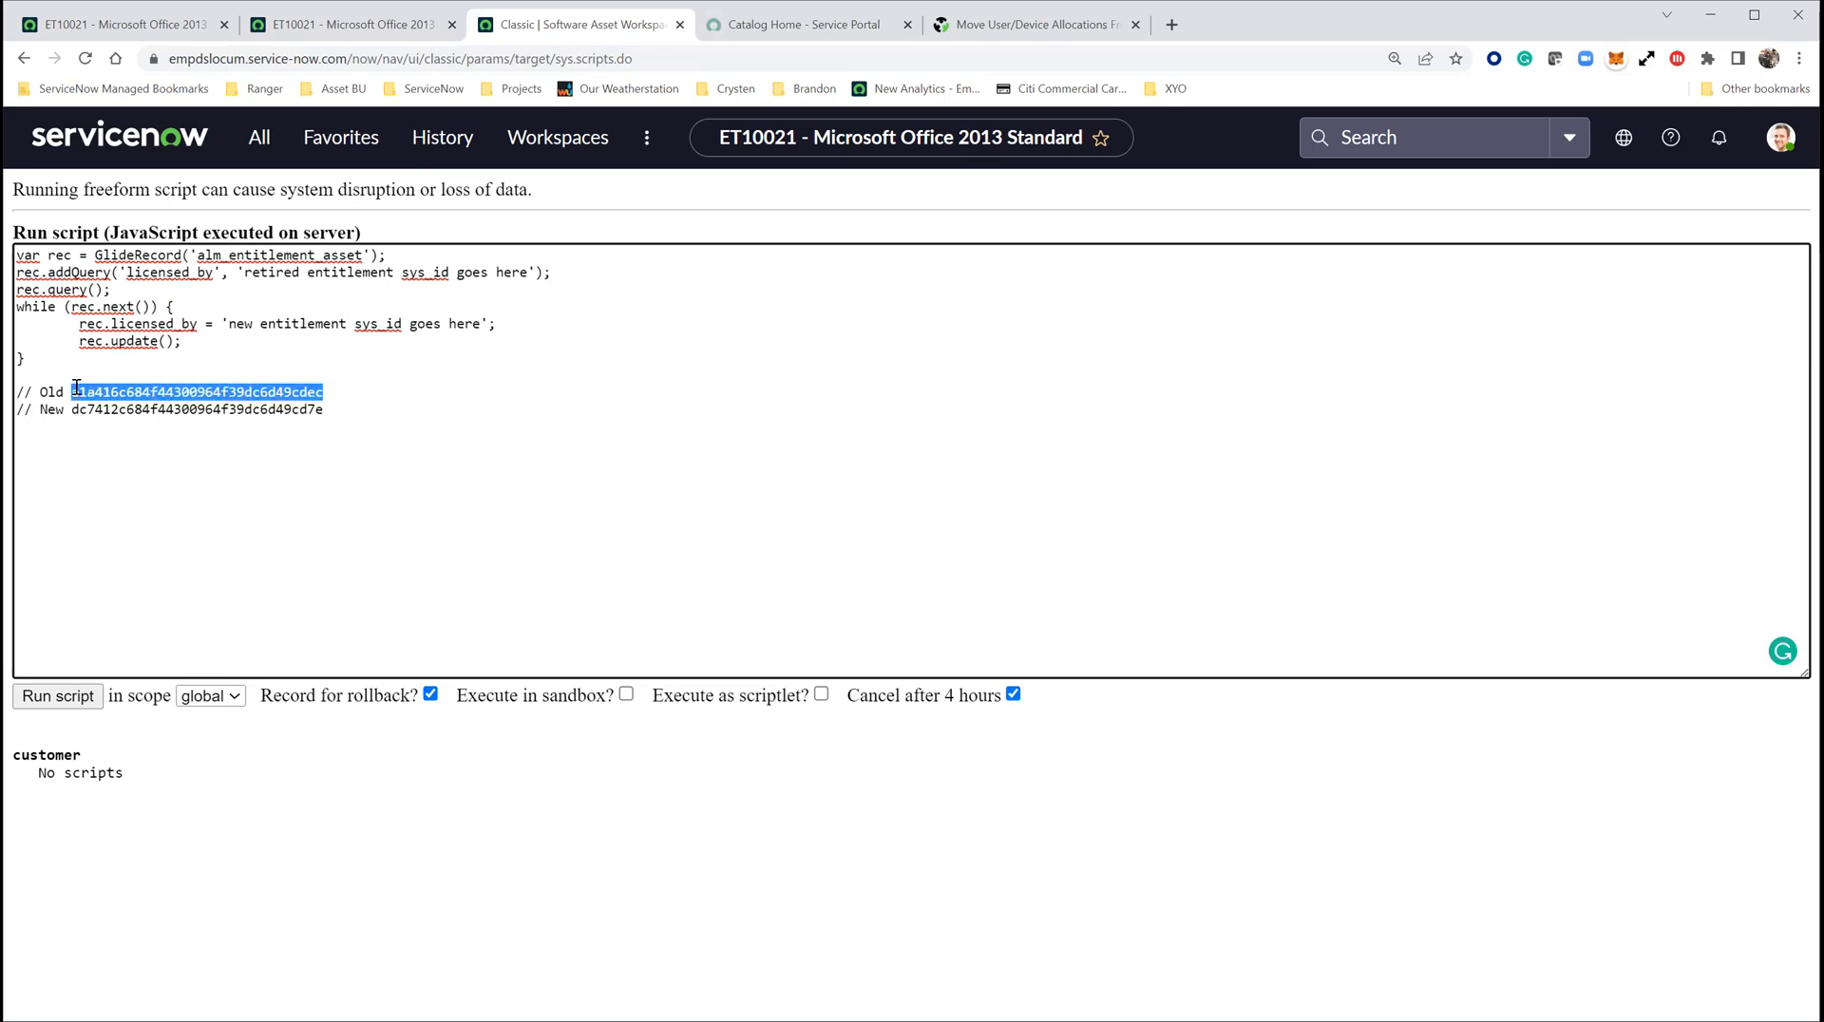
right_click(104, 390)
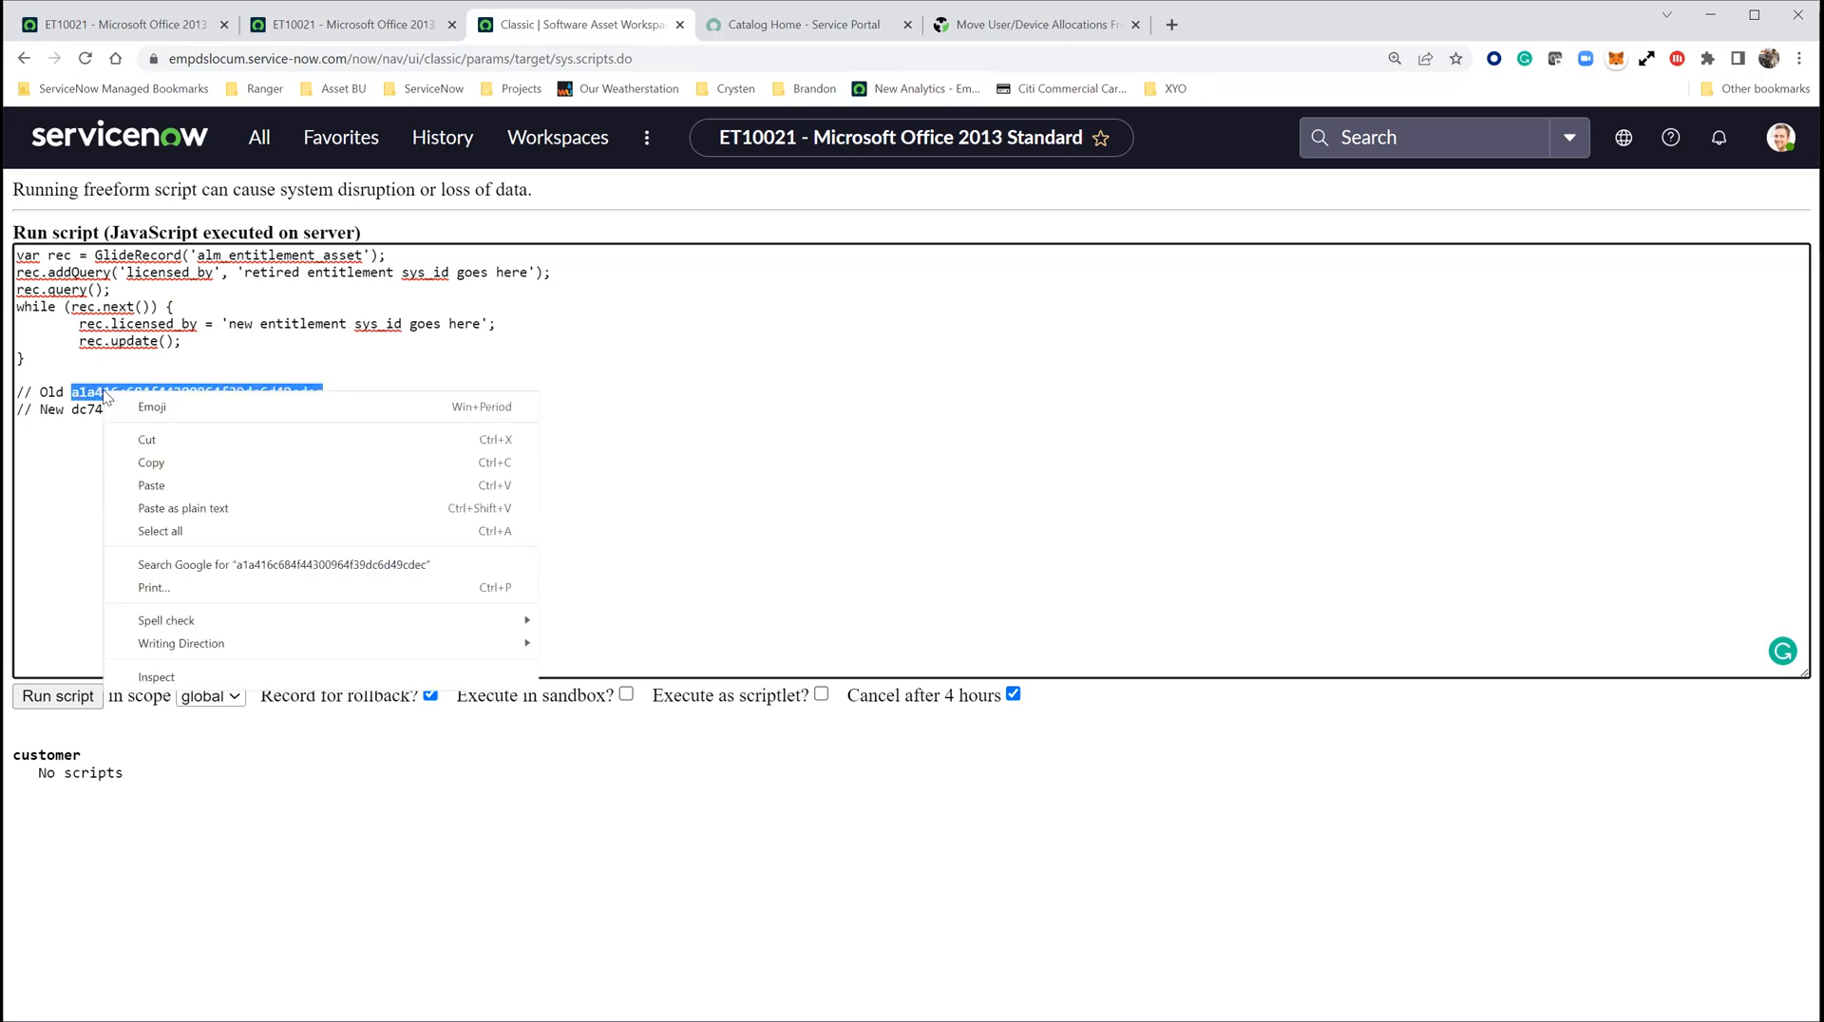
click(150, 463)
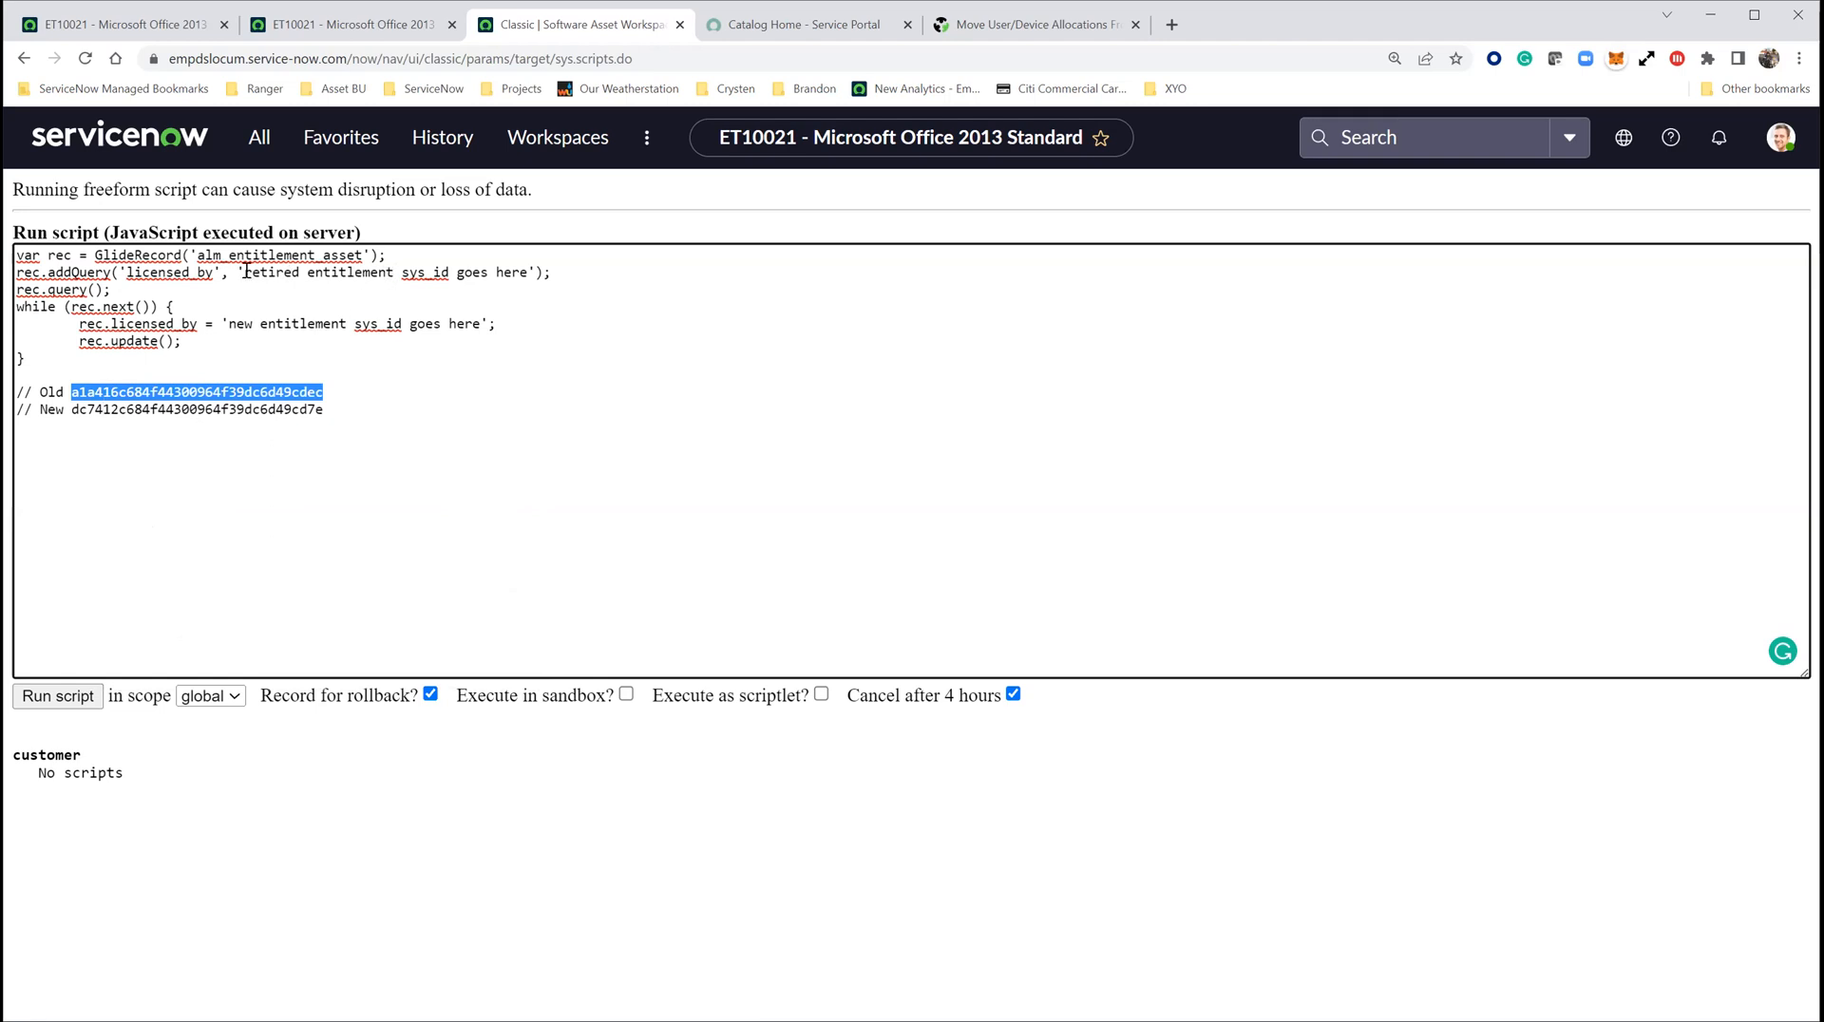
drag(243, 274, 522, 274)
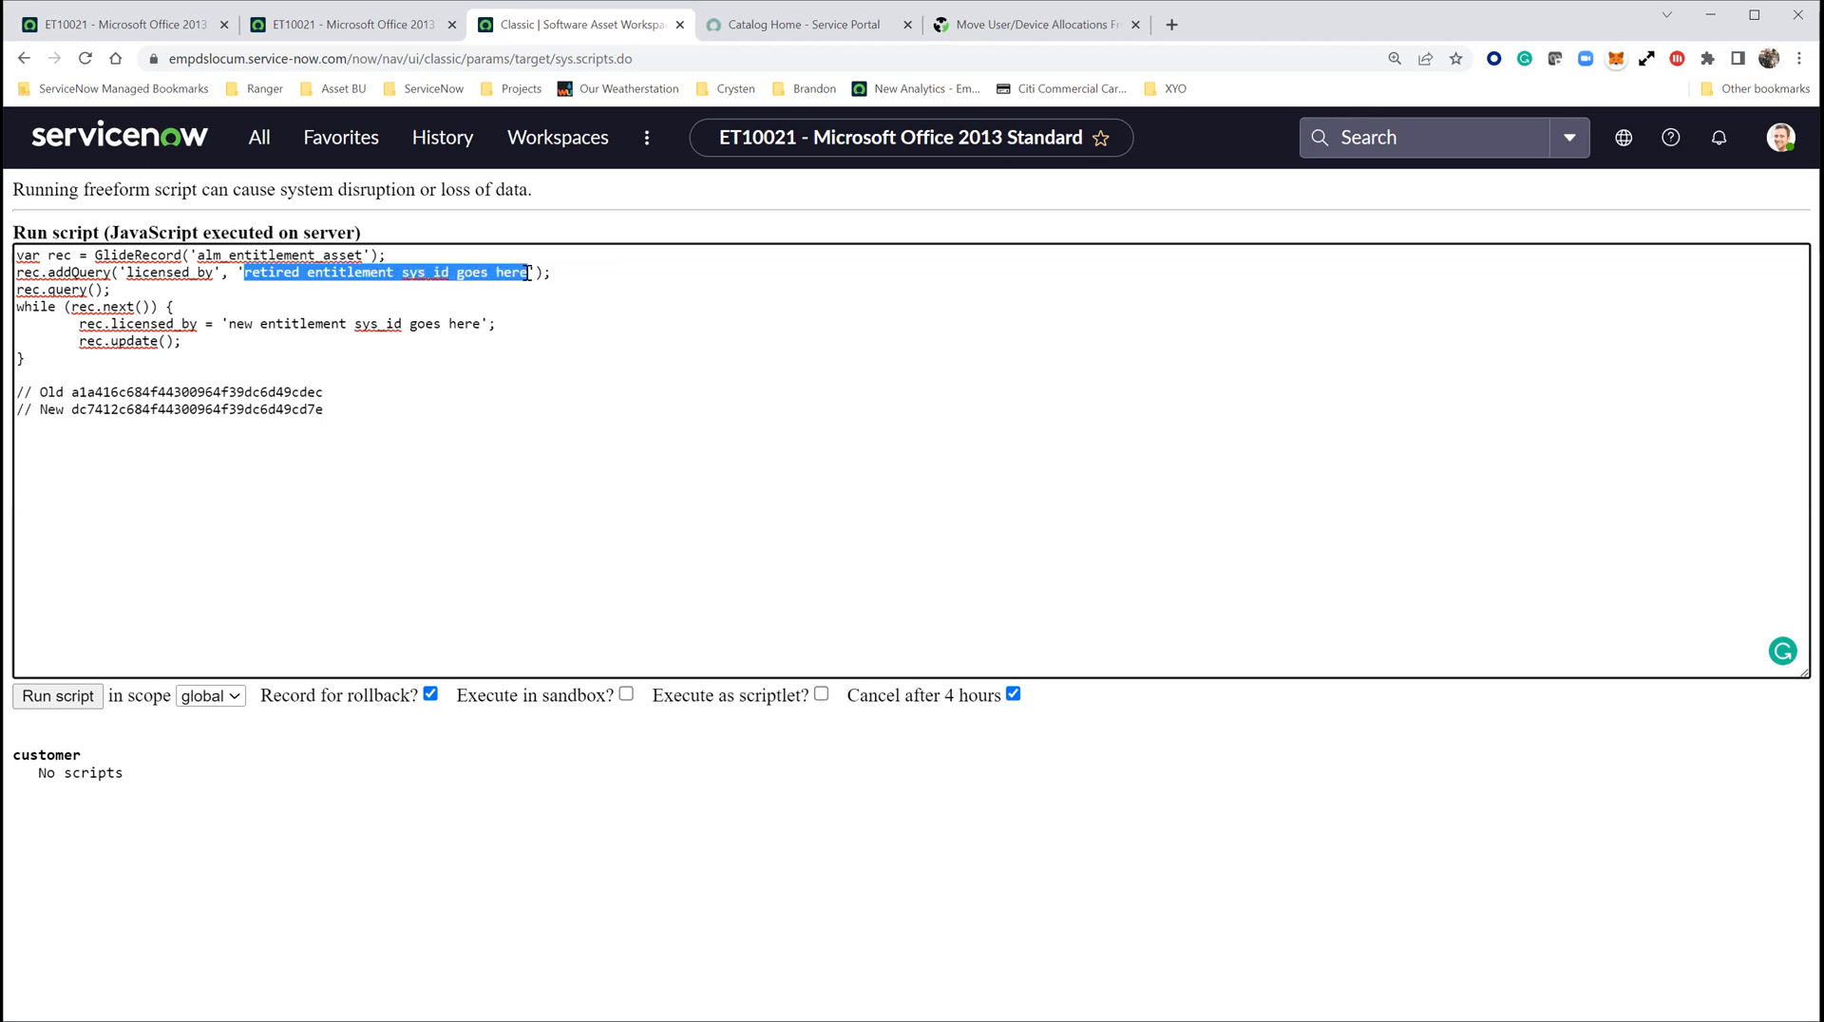
right_click(495, 270)
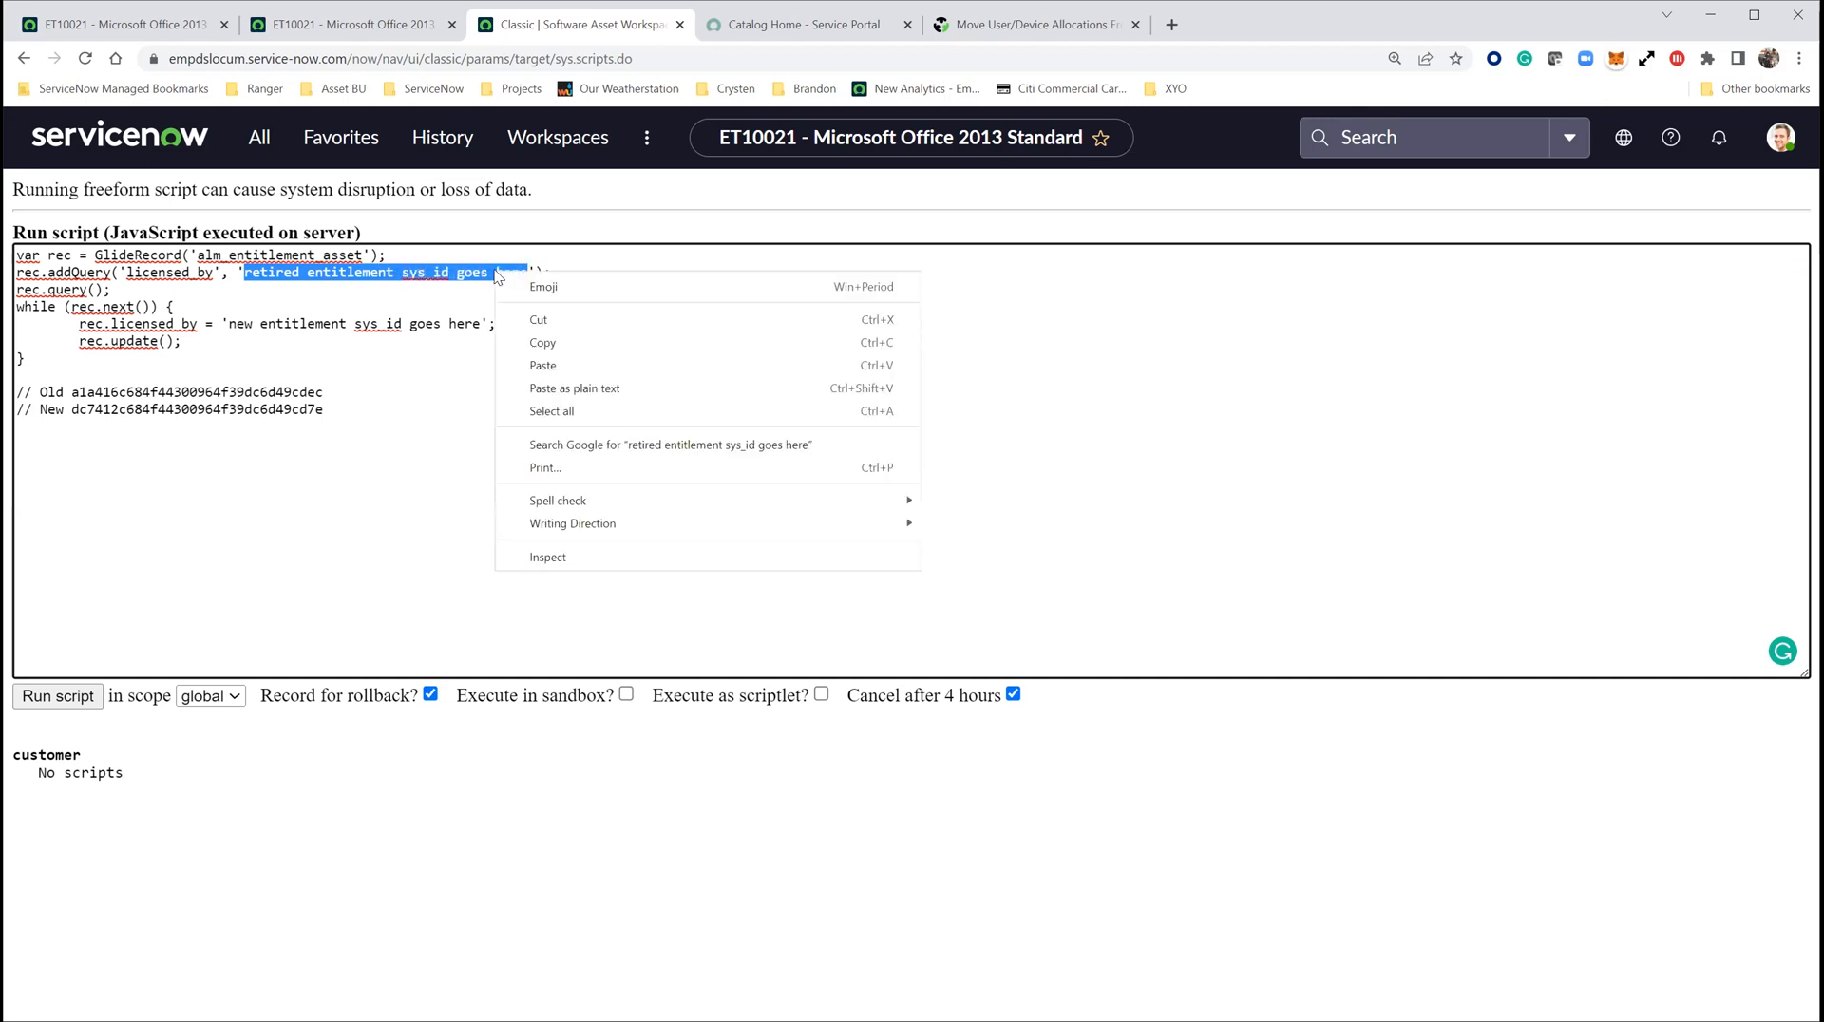
click(546, 363)
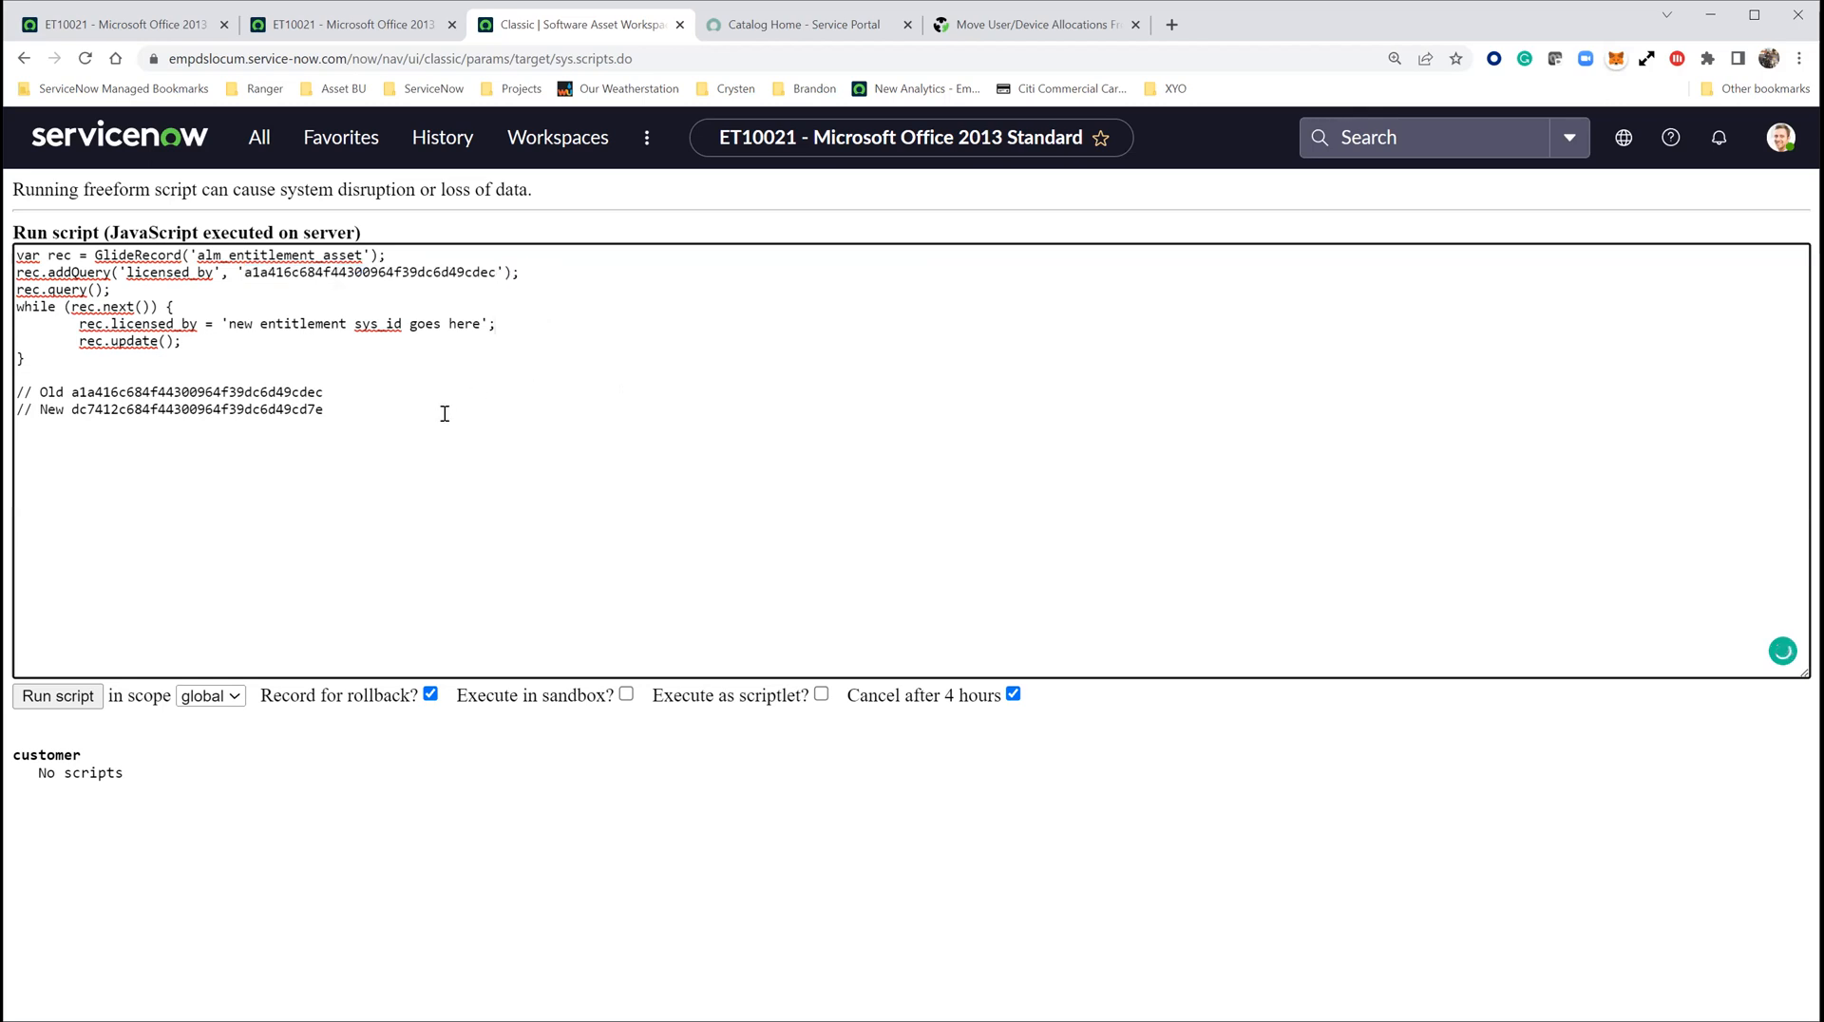
Replace 'new entitlement sys_id goes here' with the new sys_id dc7412c684f44300964f39dc6d49cd7e inside the single quotes and run the background script in global scope.
drag(324, 410, 75, 419)
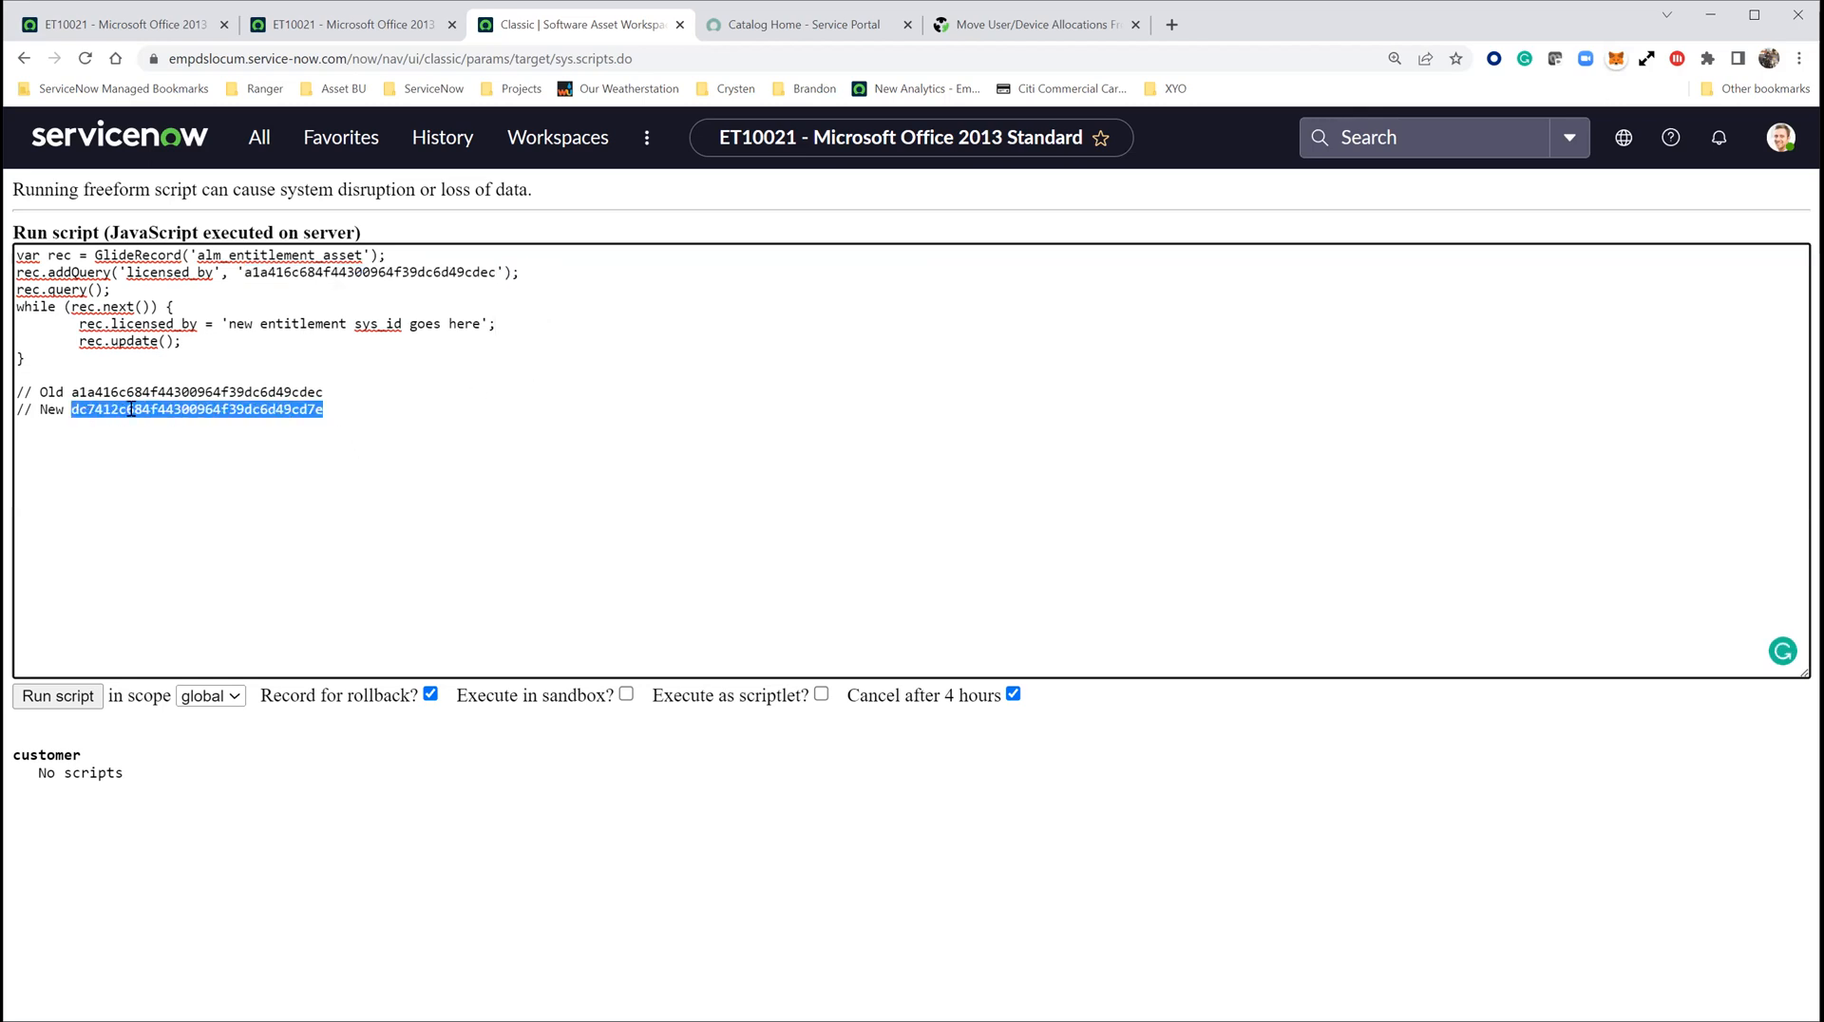
right_click(130, 410)
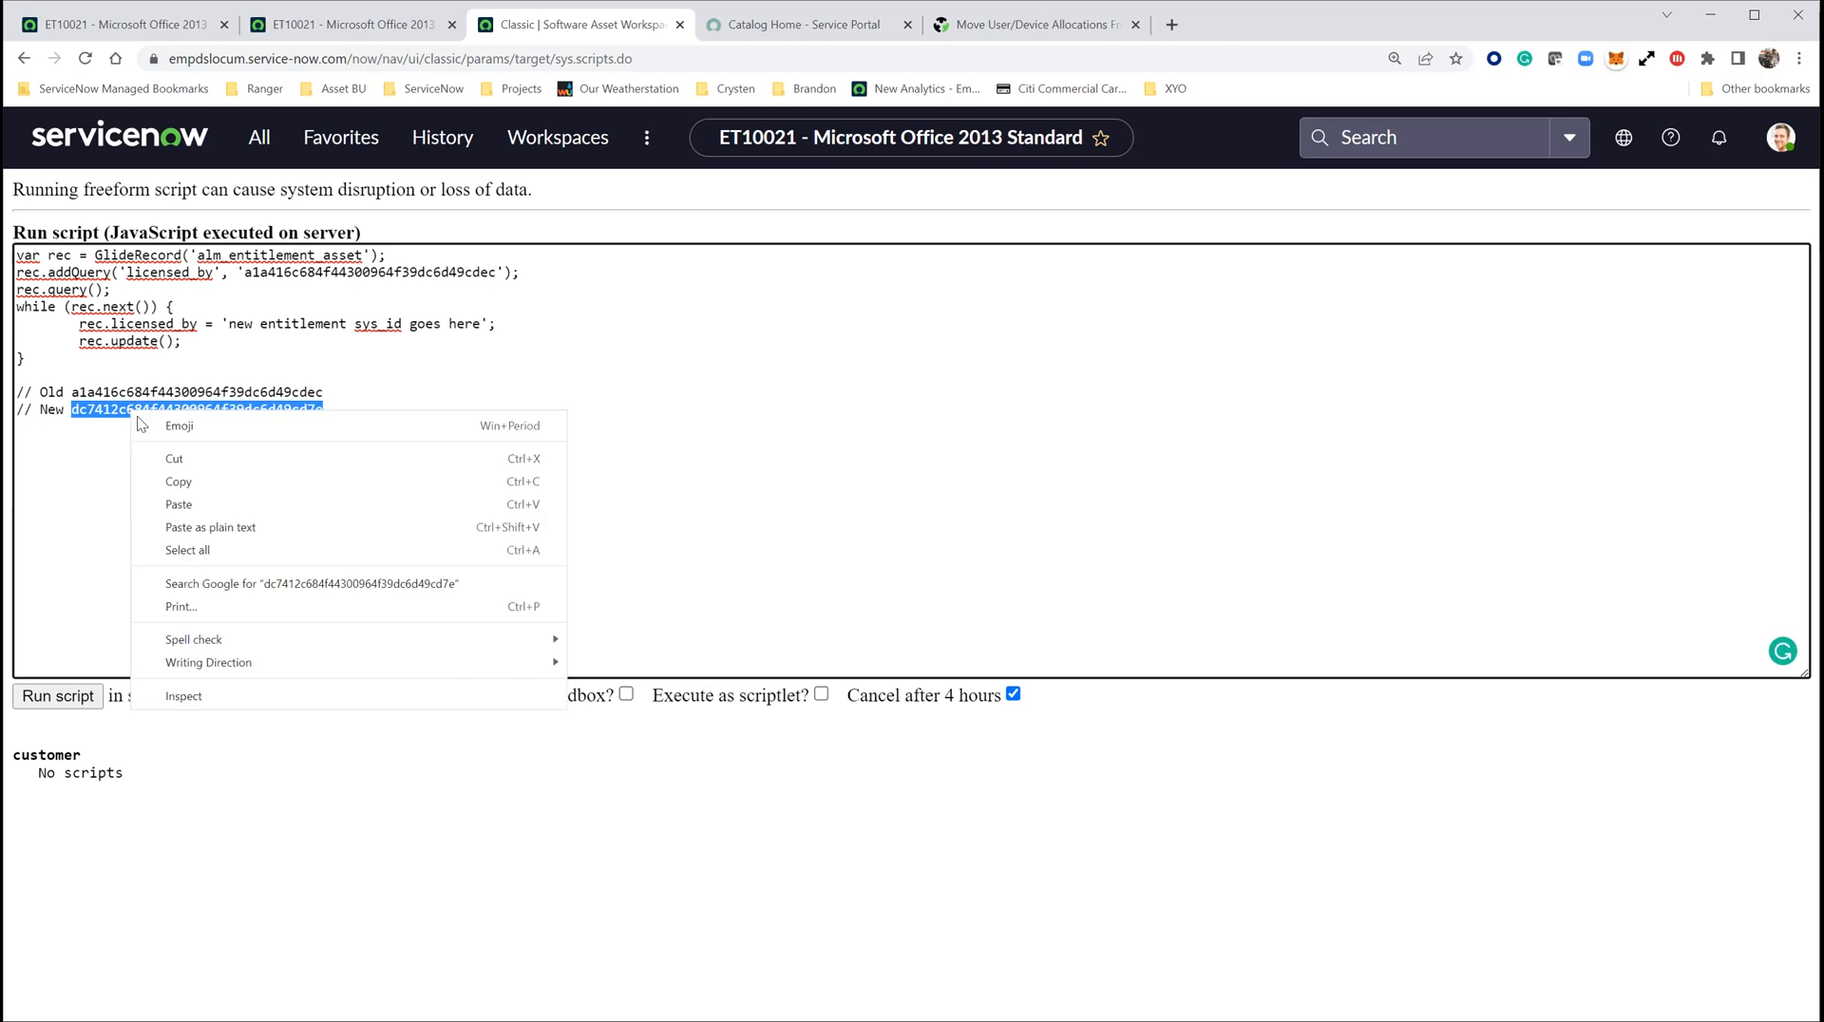
click(178, 483)
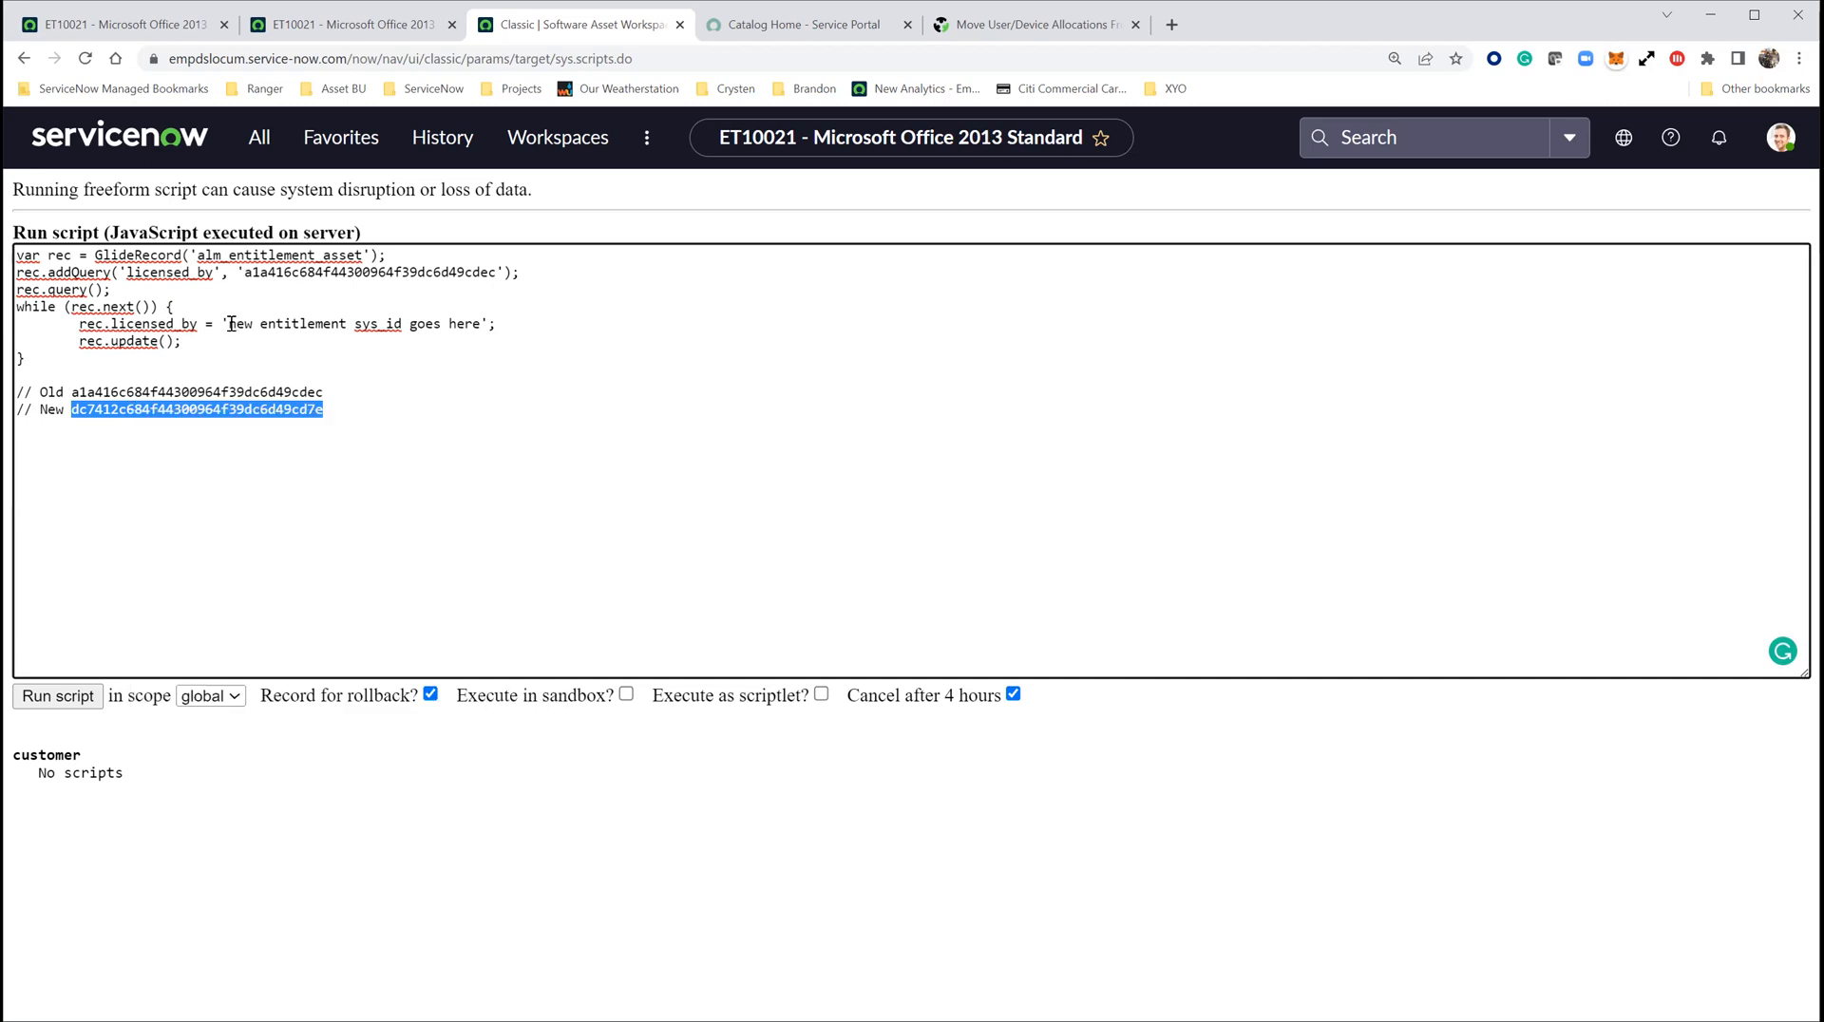
double_click(231, 324)
drag(356, 325, 466, 324)
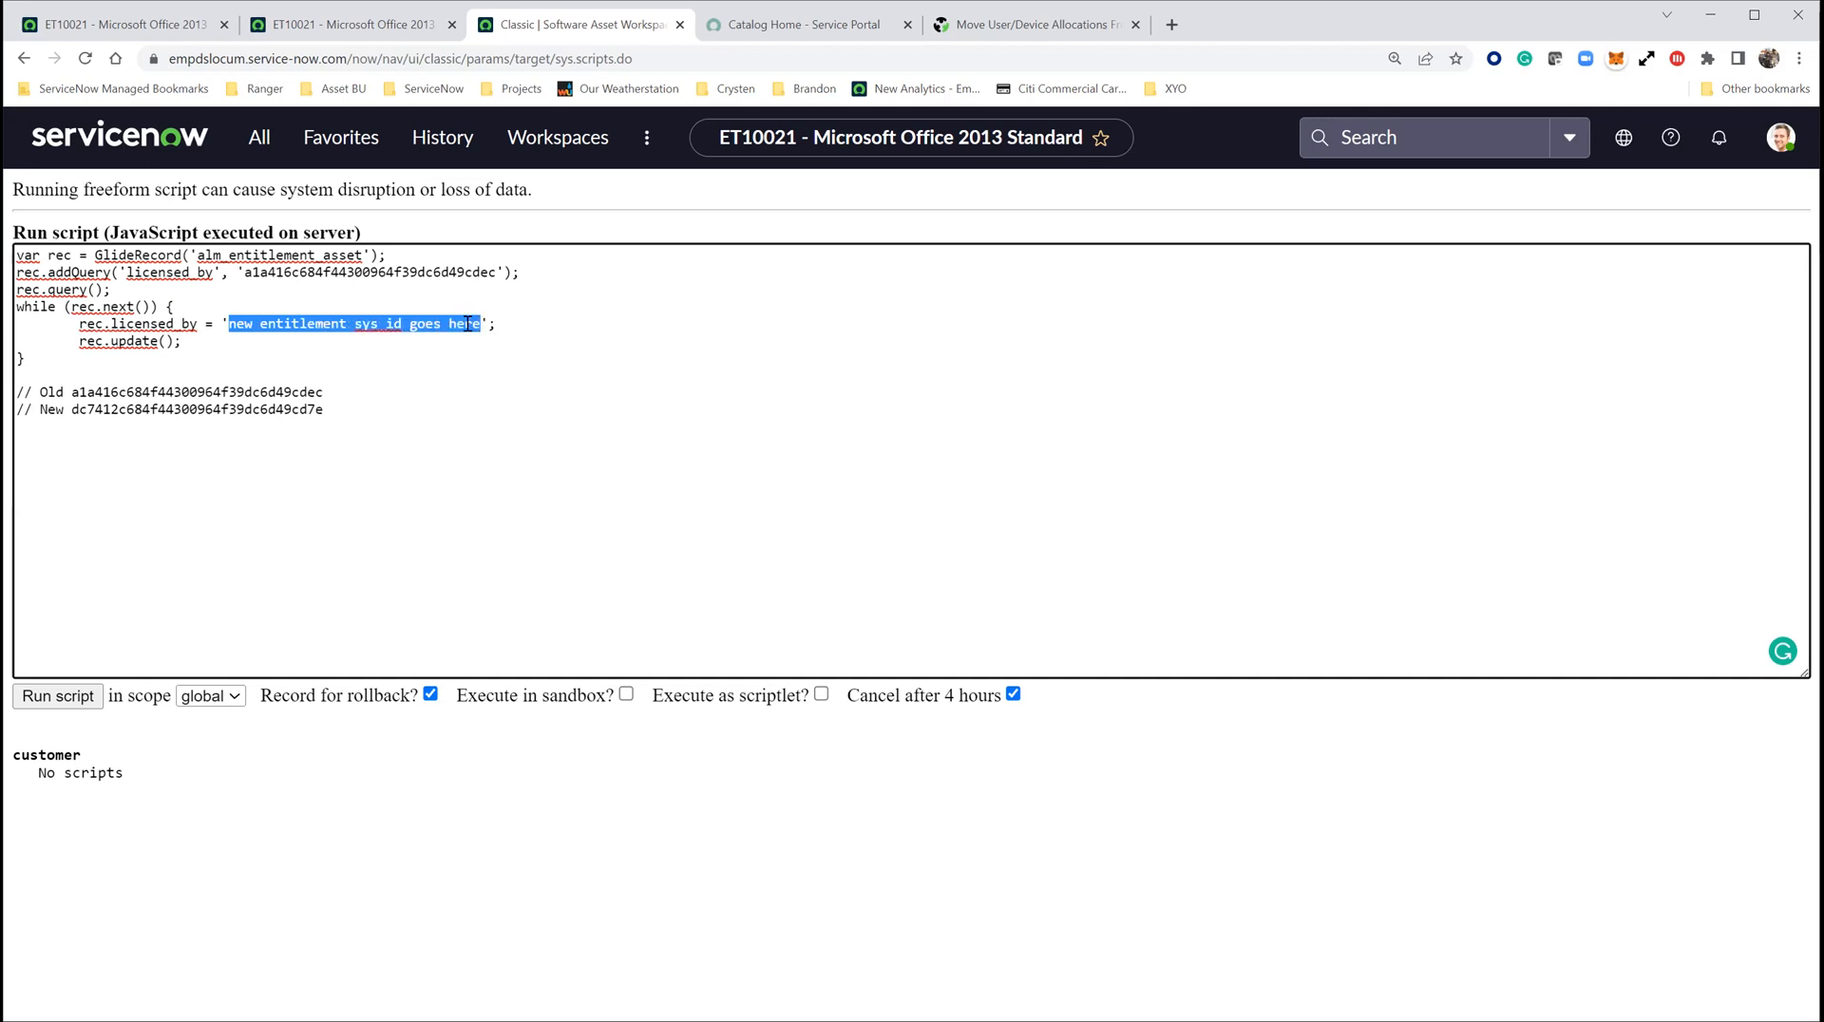
right_click(469, 330)
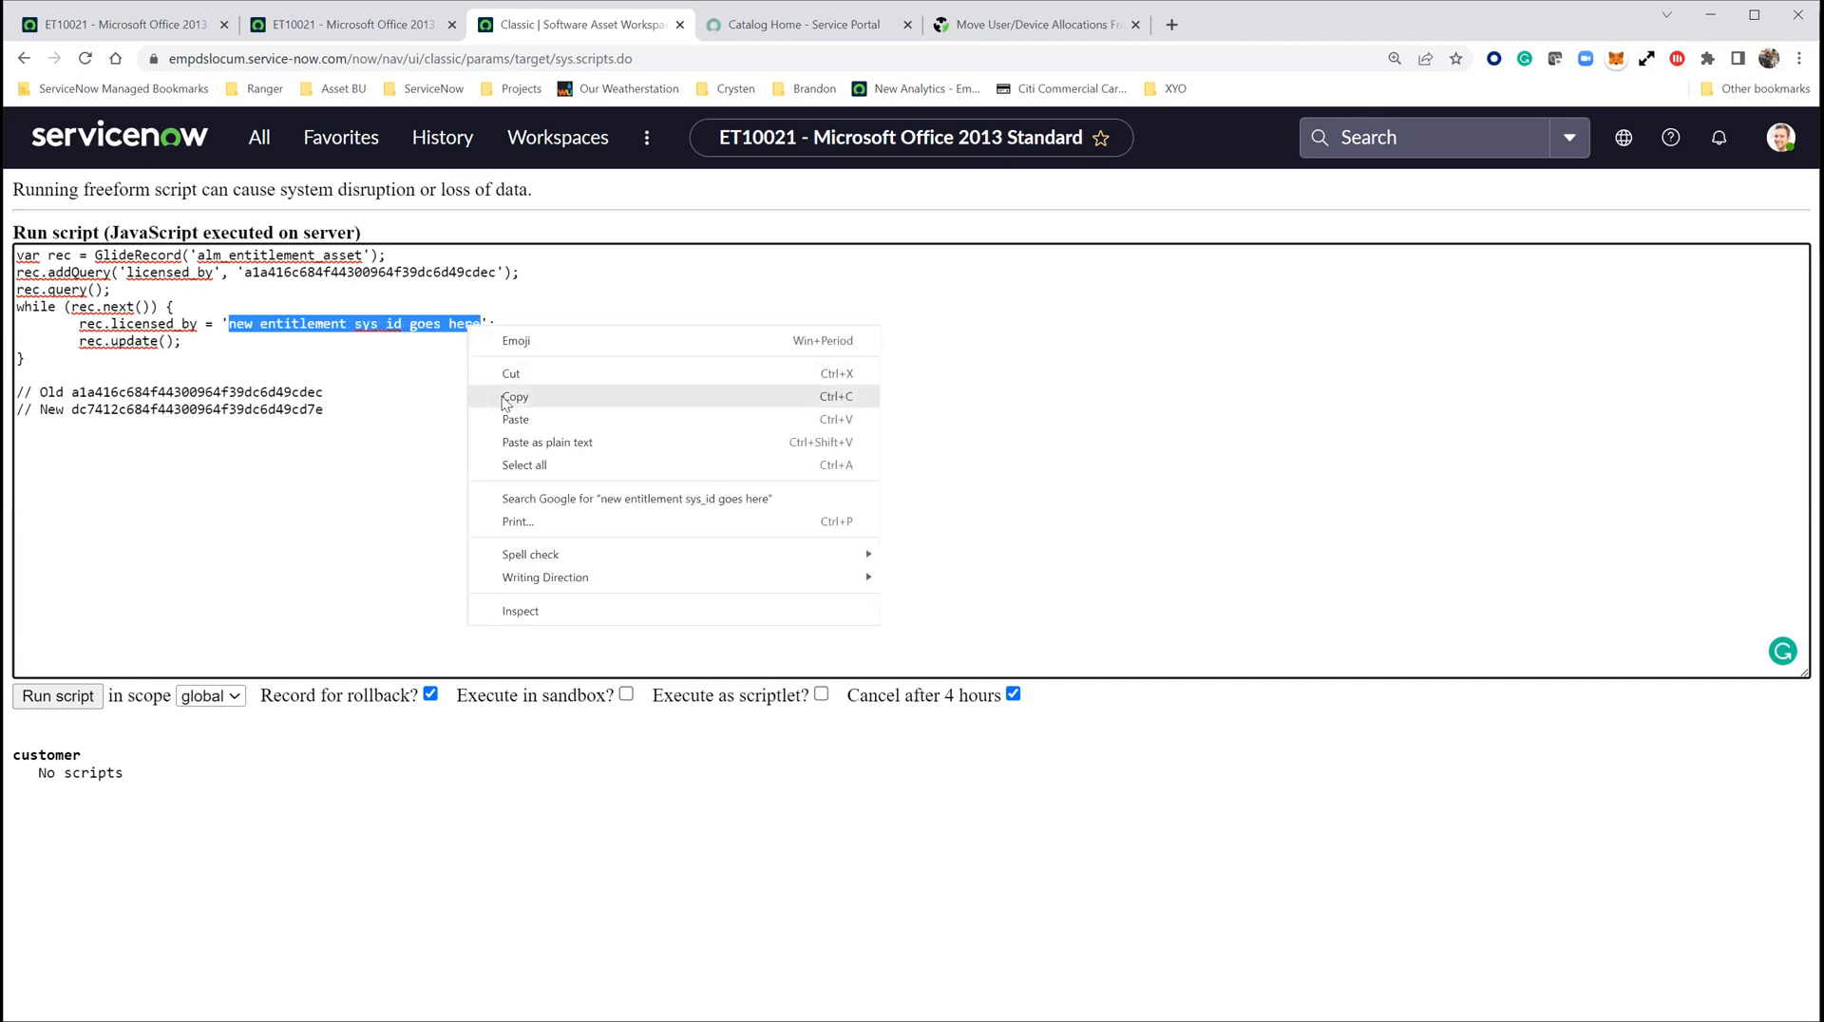
click(516, 420)
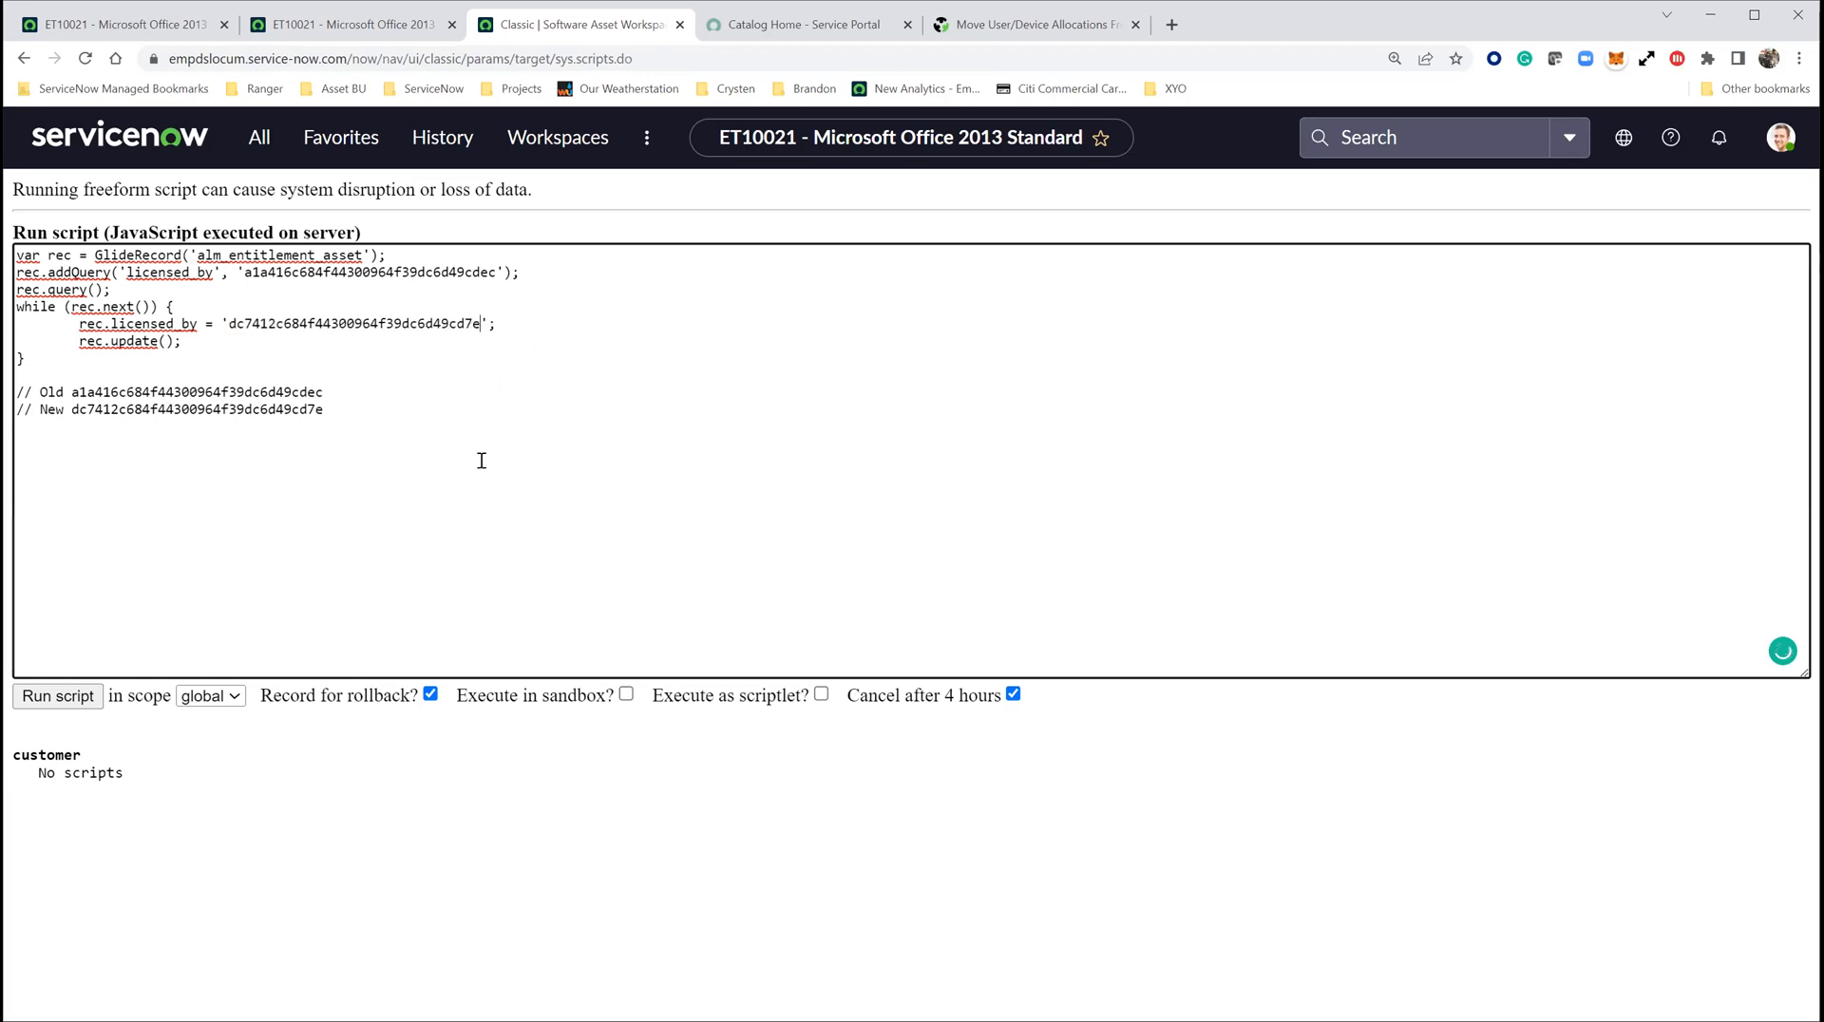
click(59, 696)
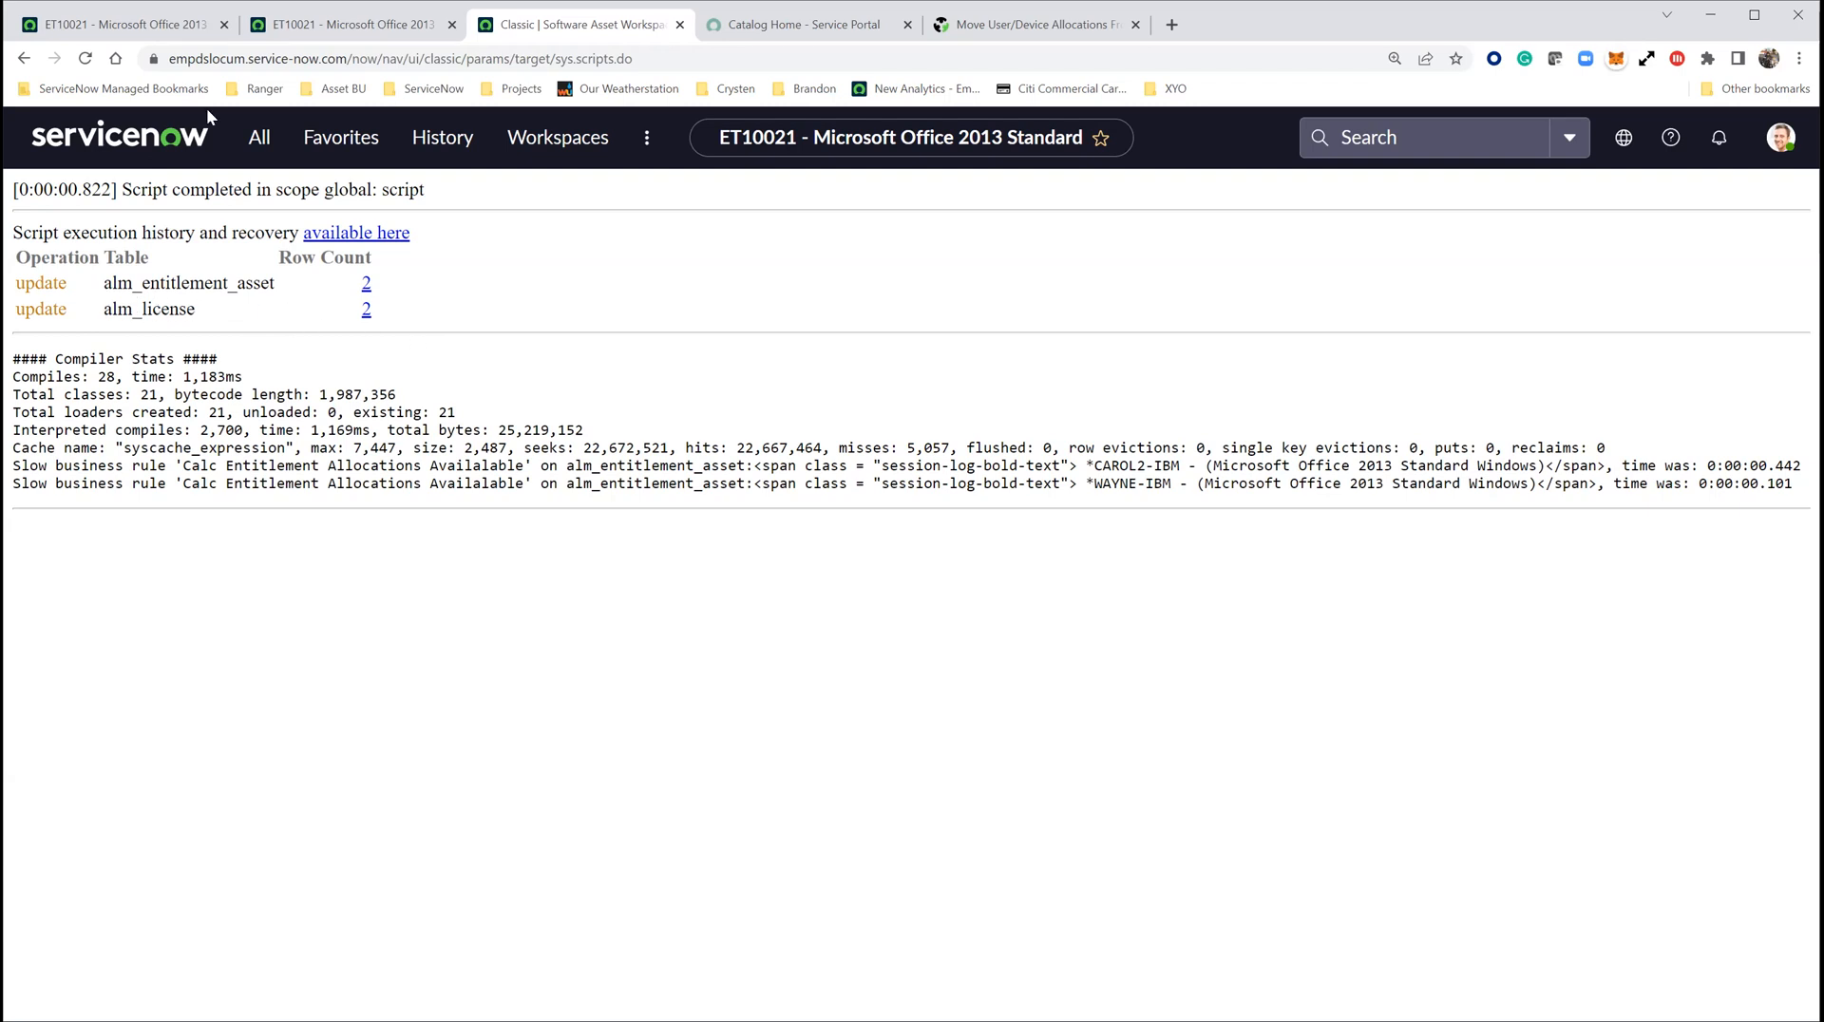
Refresh the Device Allocations lists of ET10021 and ET10048 in the Software Asset Workspace to check the move.
click(373, 29)
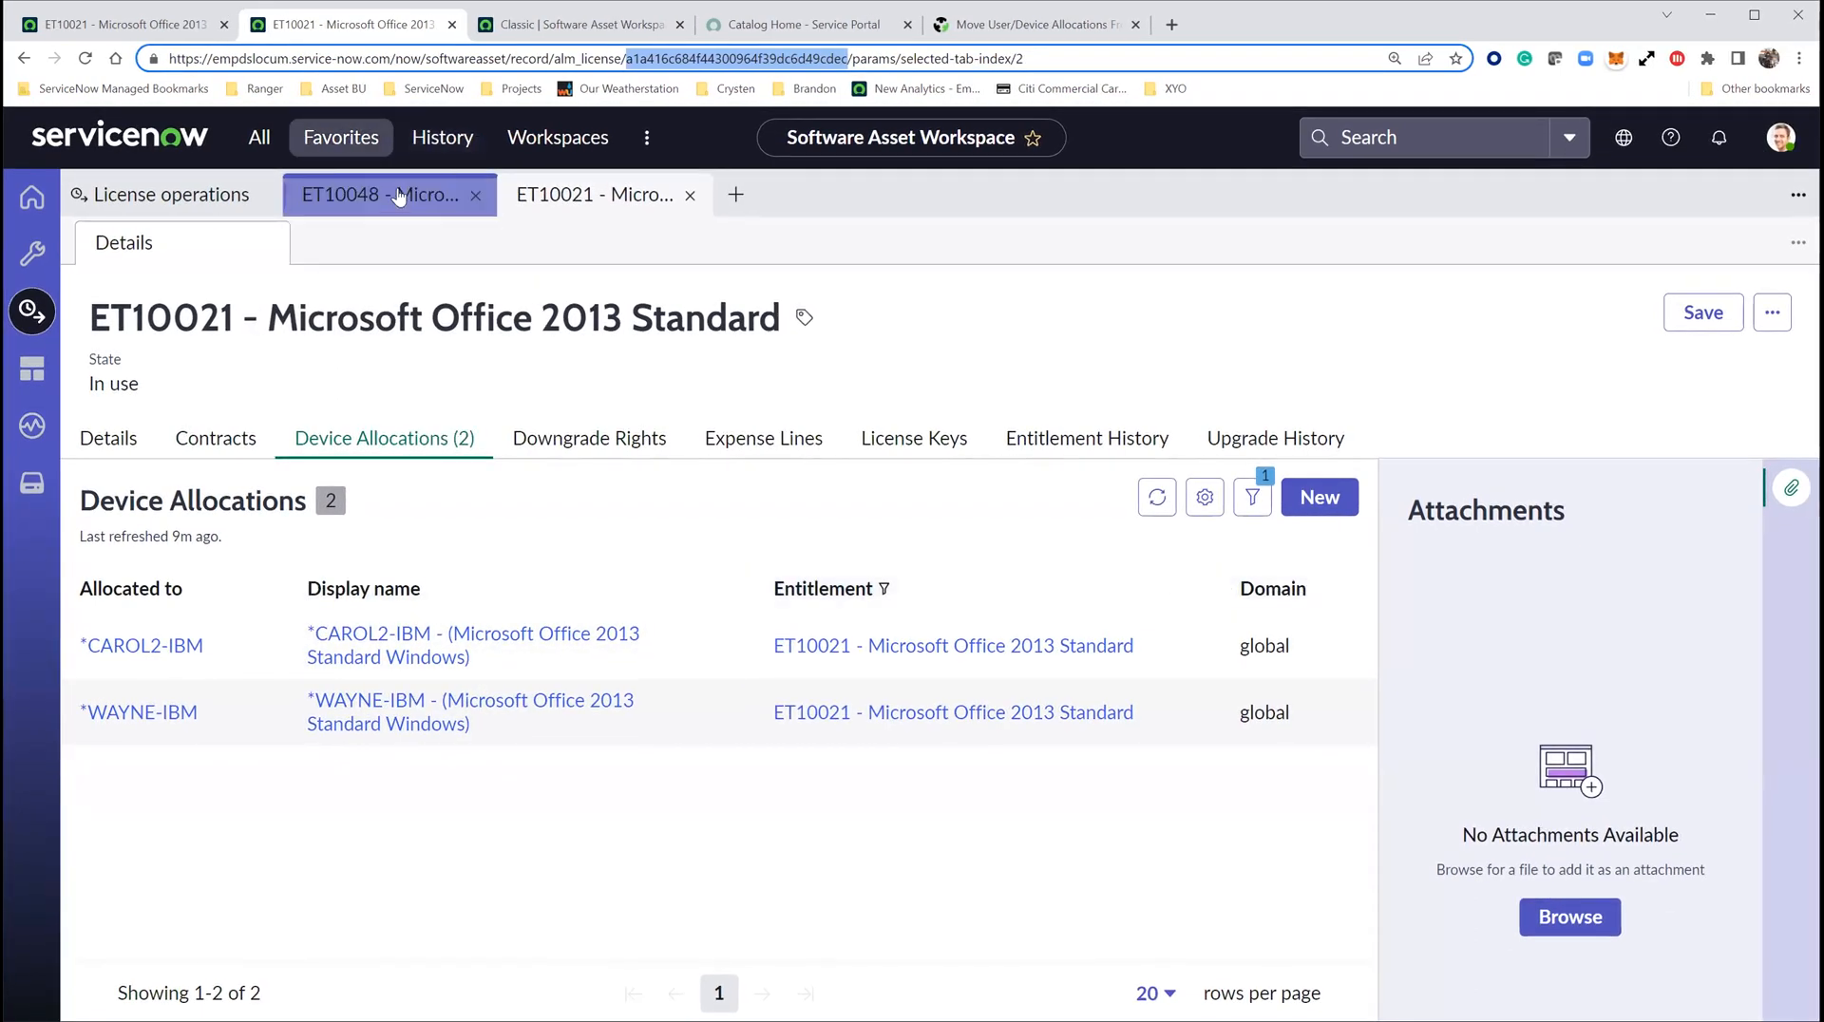
click(612, 202)
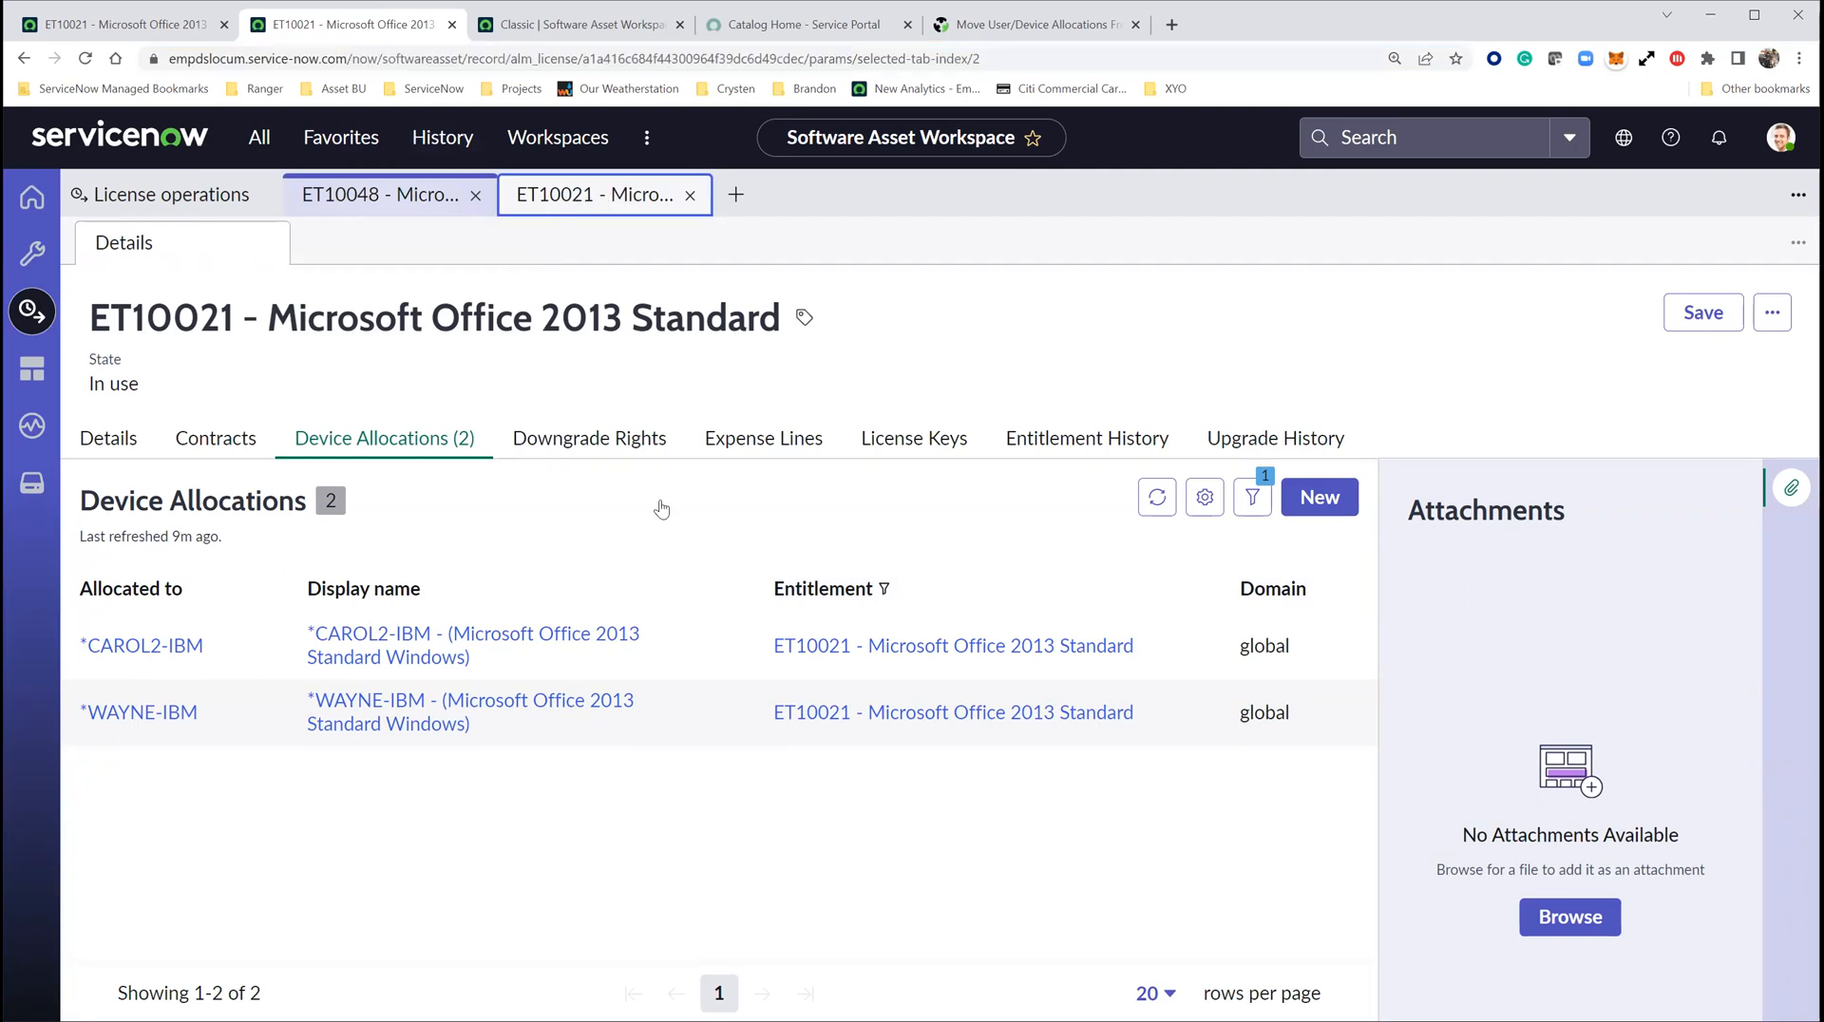
click(1155, 495)
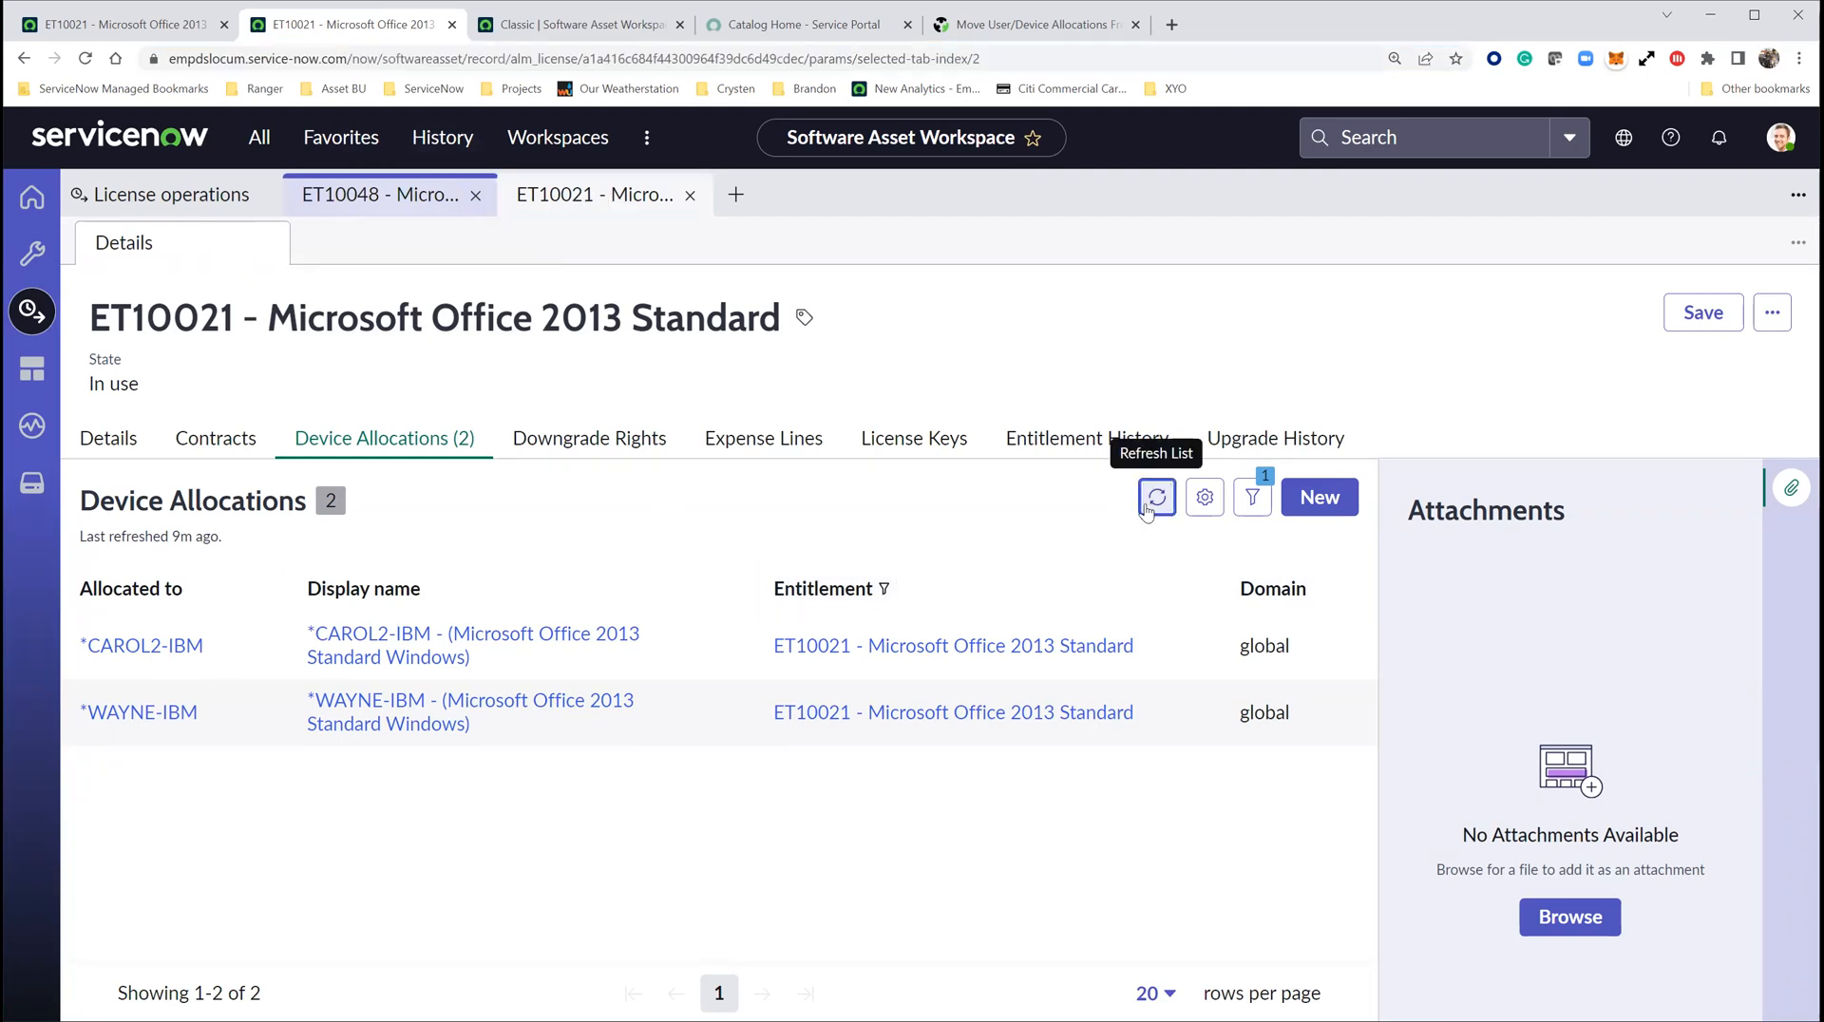
click(378, 199)
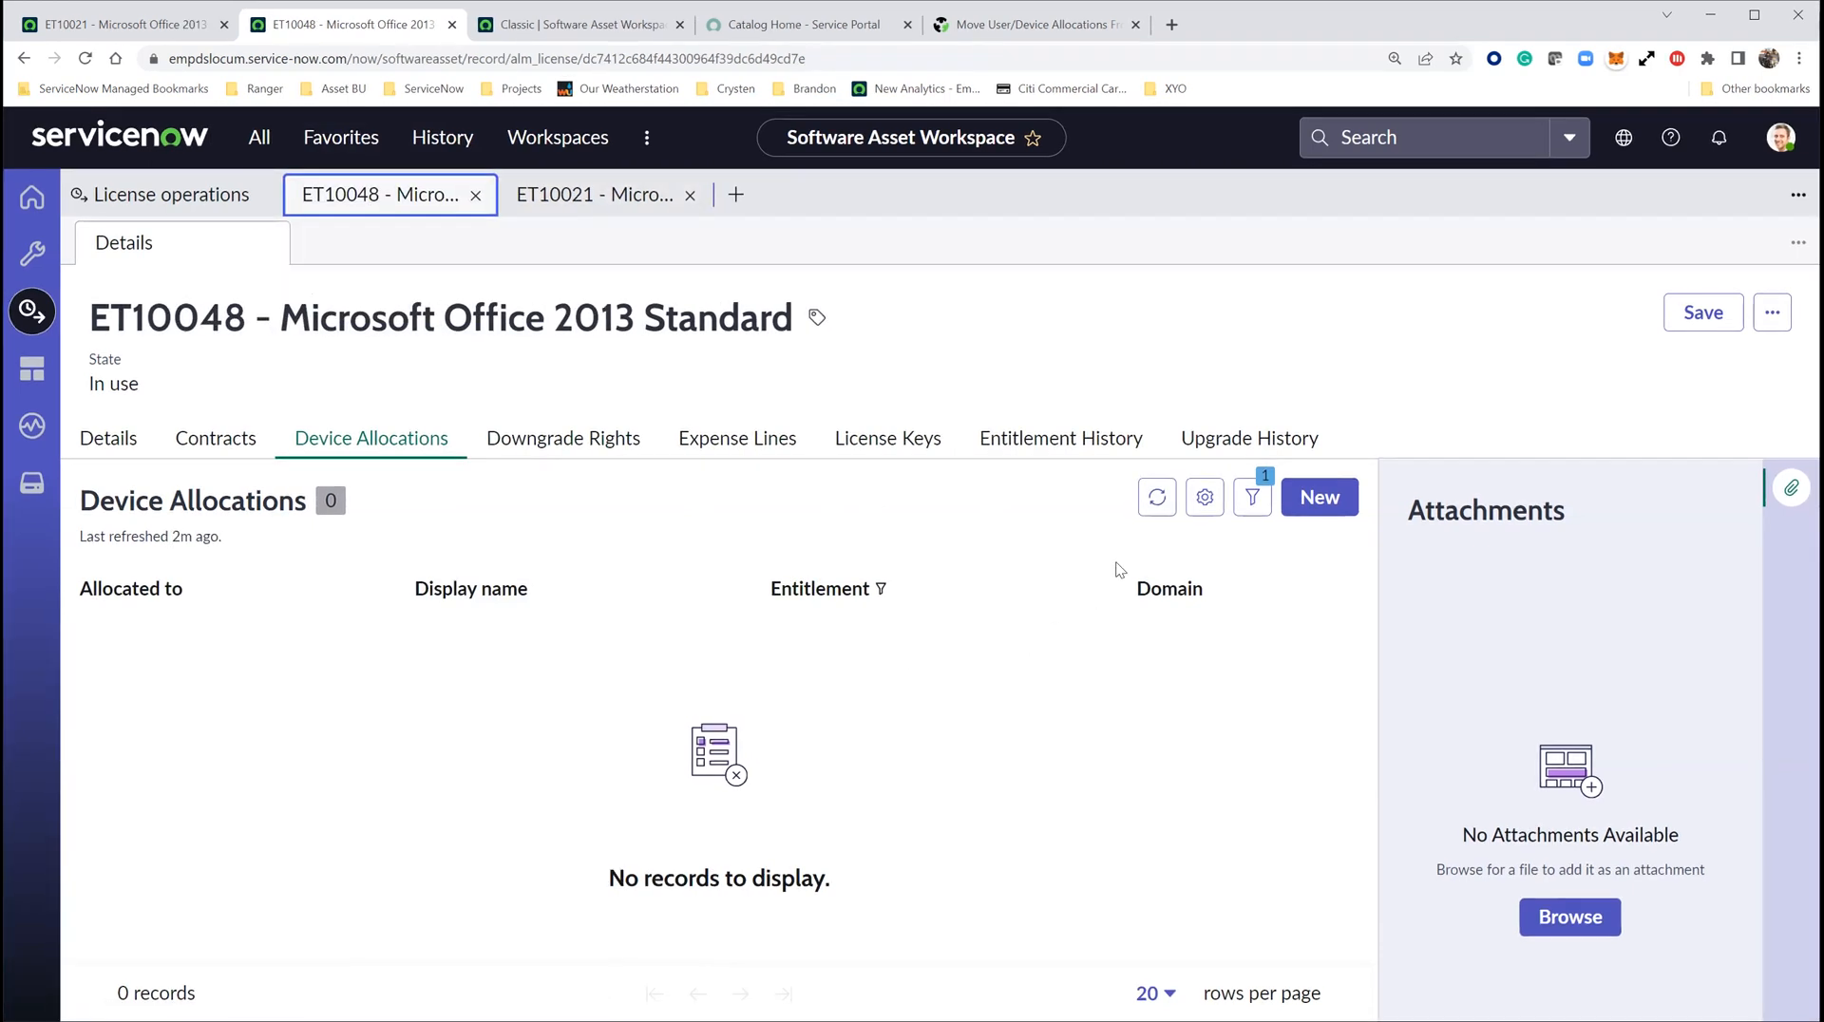
click(1155, 502)
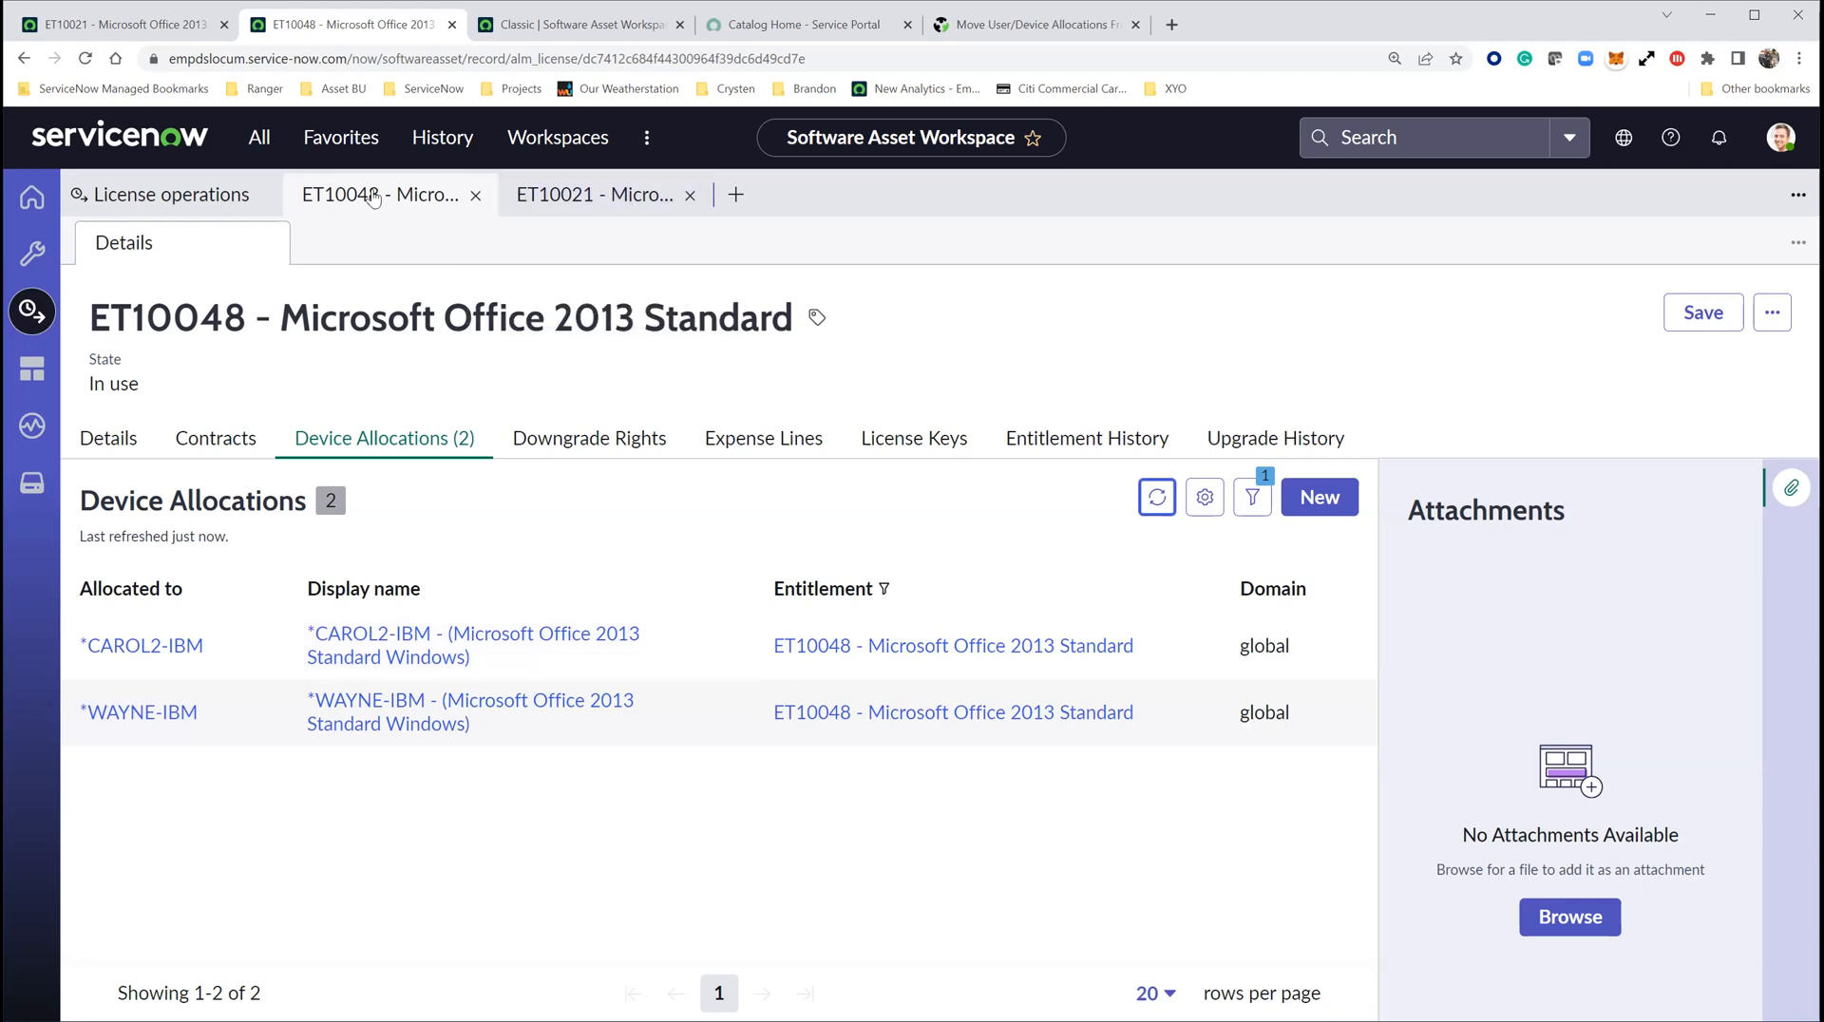
Reload the classic ET10021 entitlement form to check its device allocations.
click(131, 21)
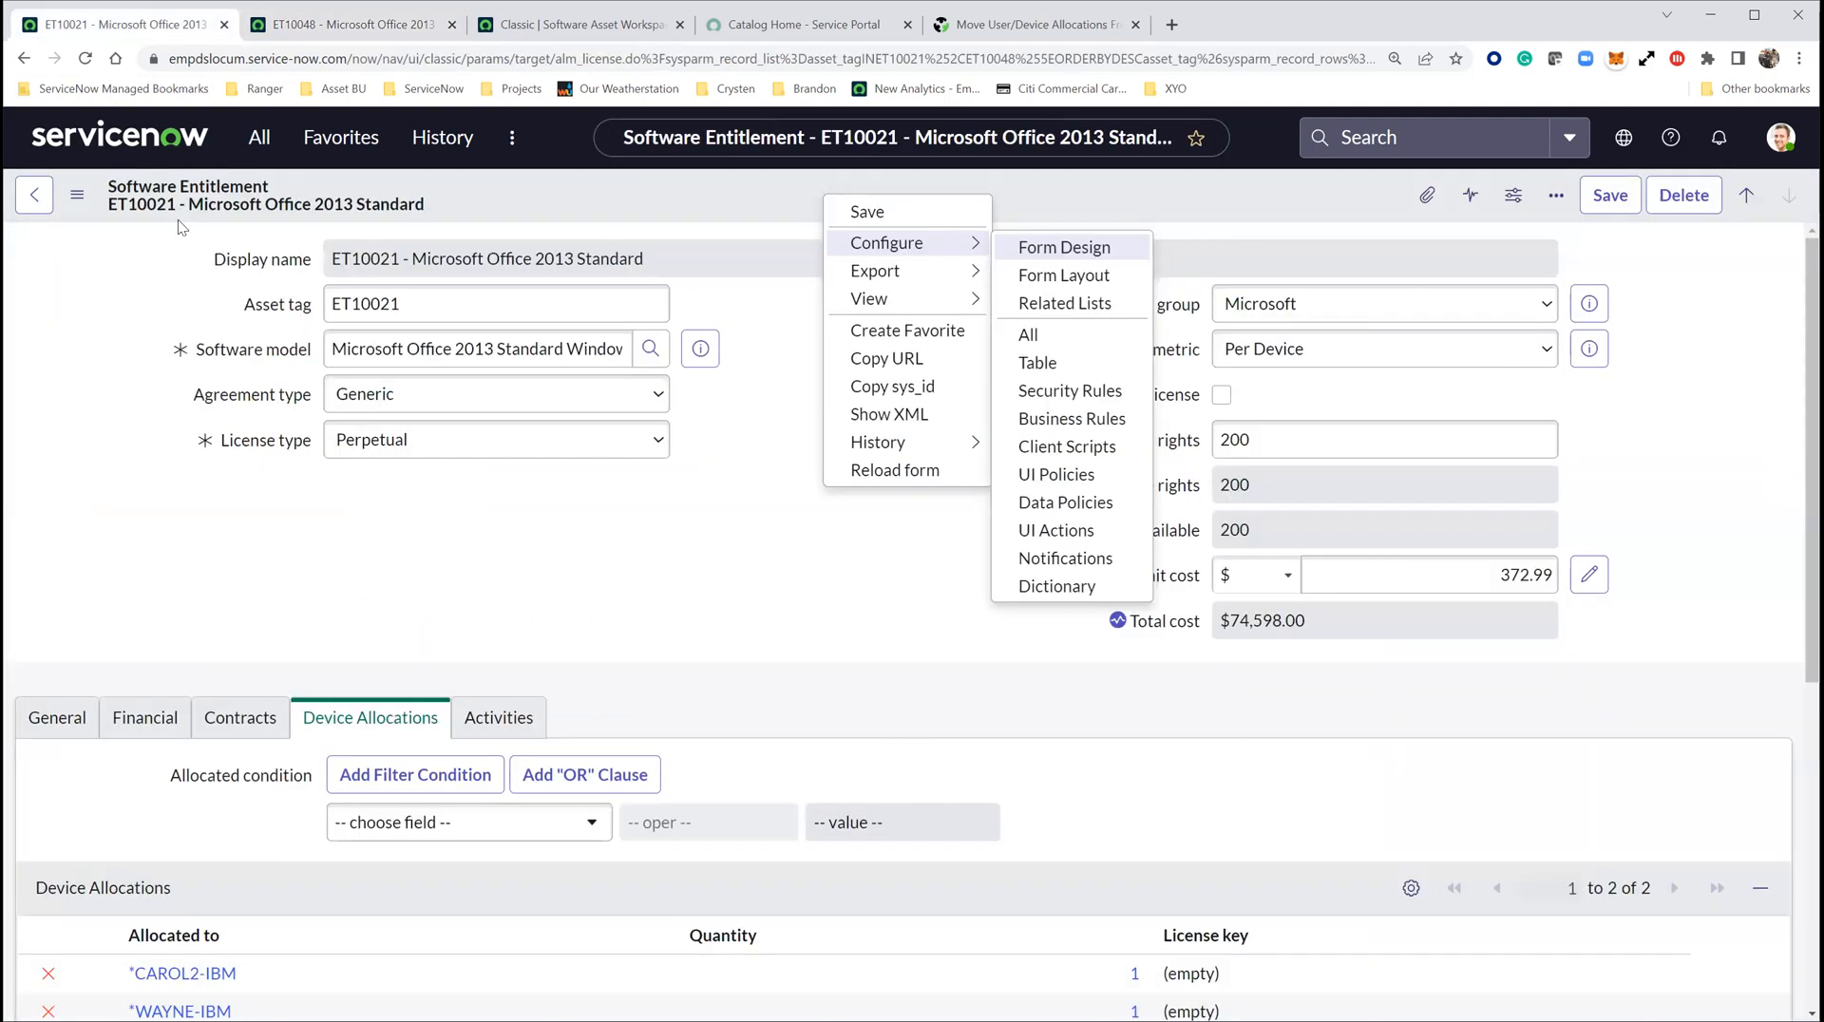
click(588, 190)
right_click(602, 190)
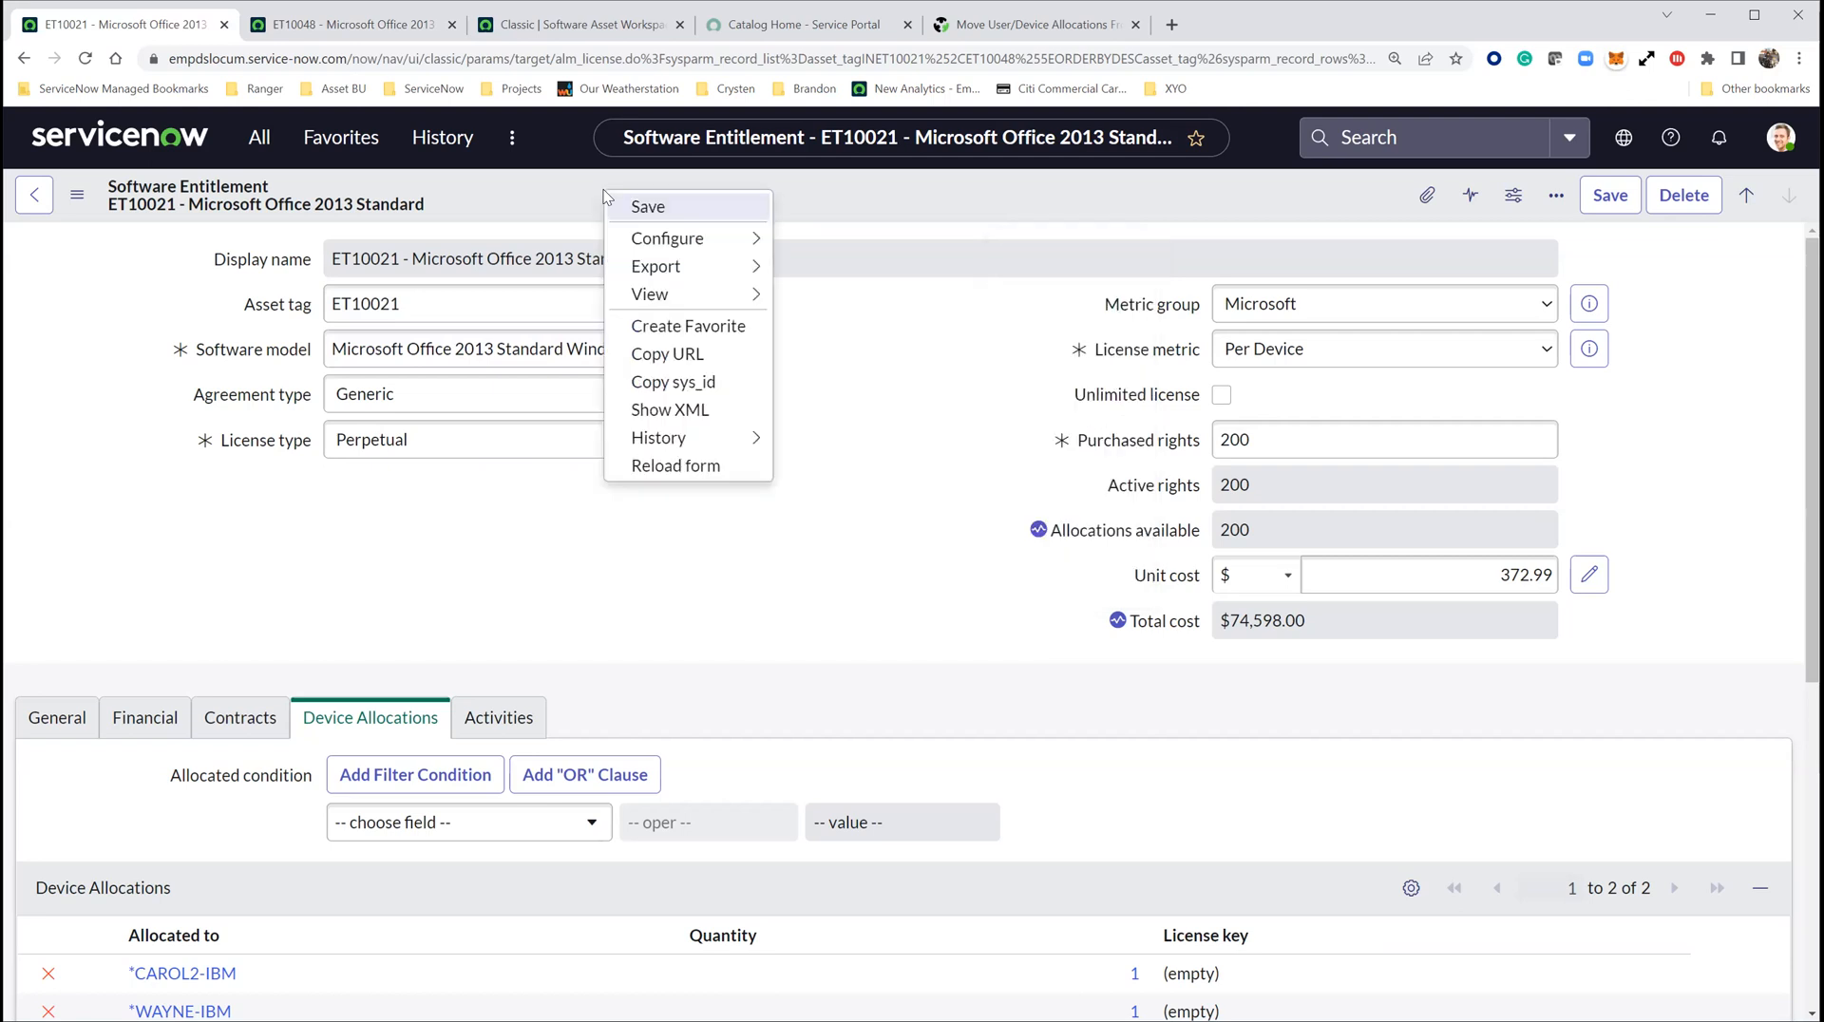
click(670, 467)
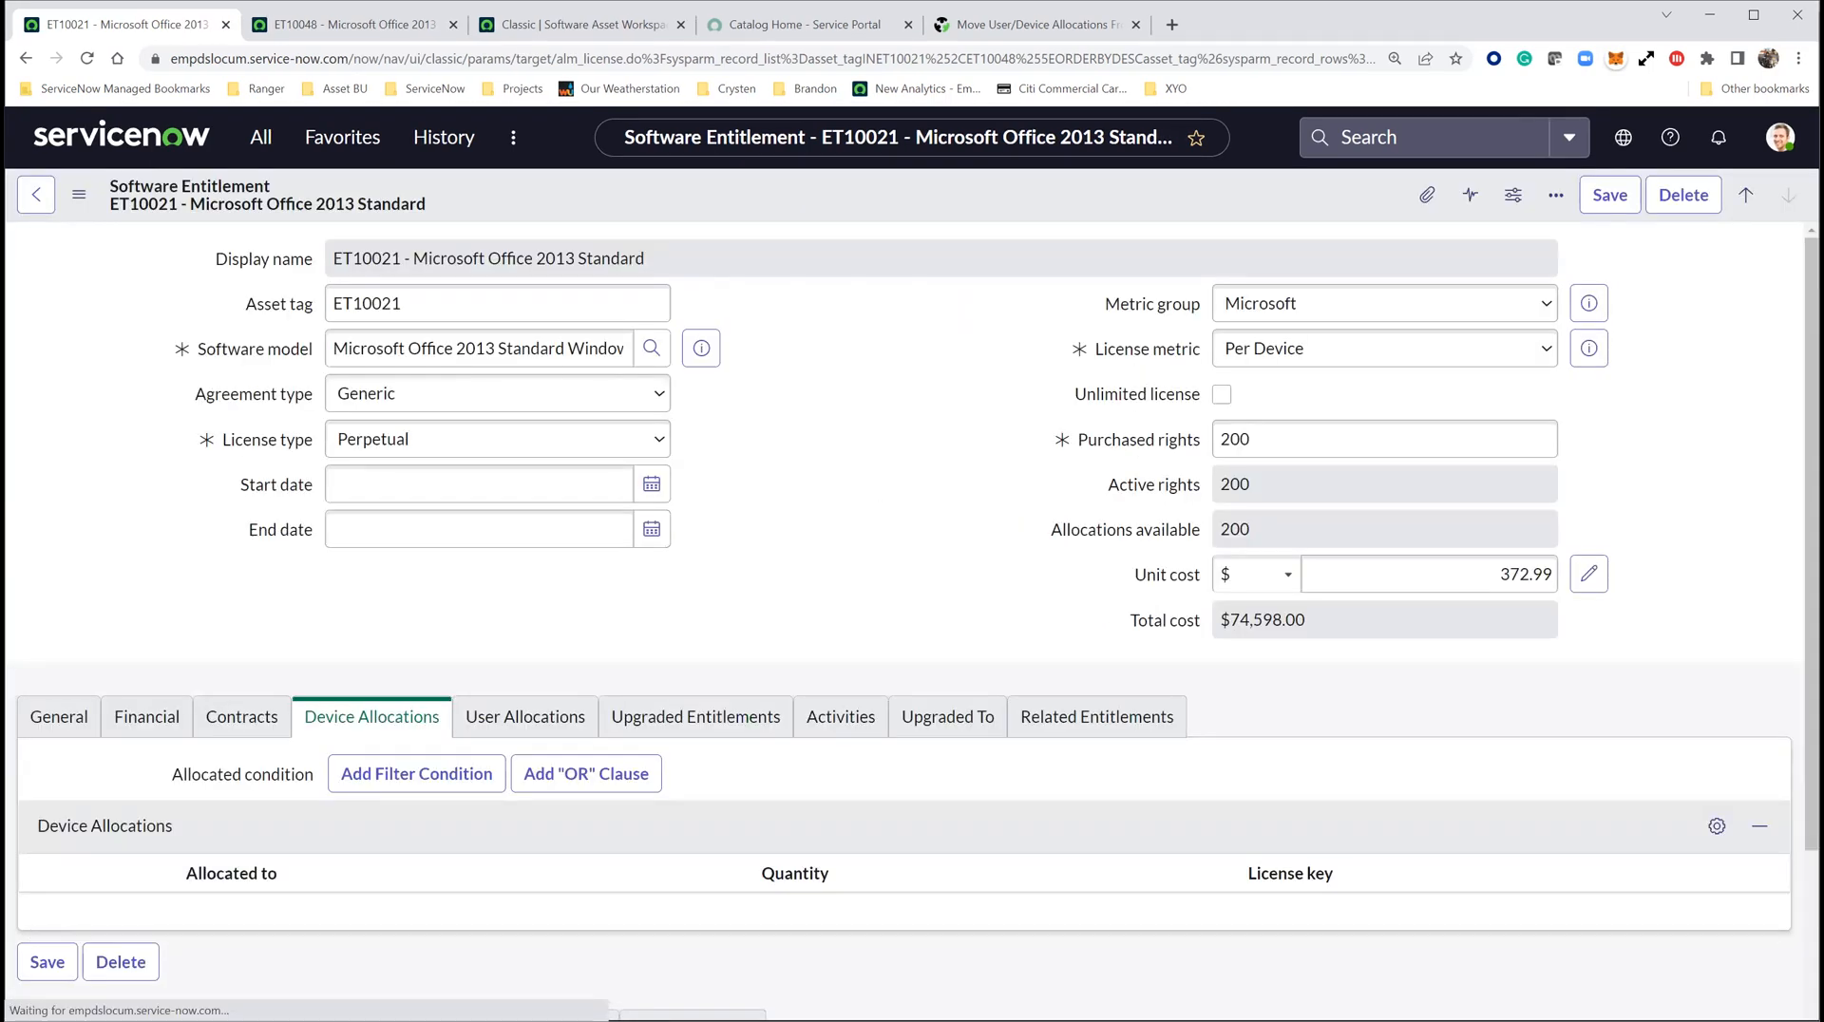
Go back to the filtered Software Entitlements list, open the ET10048 record, and examine its Device Entitlements.
click(37, 198)
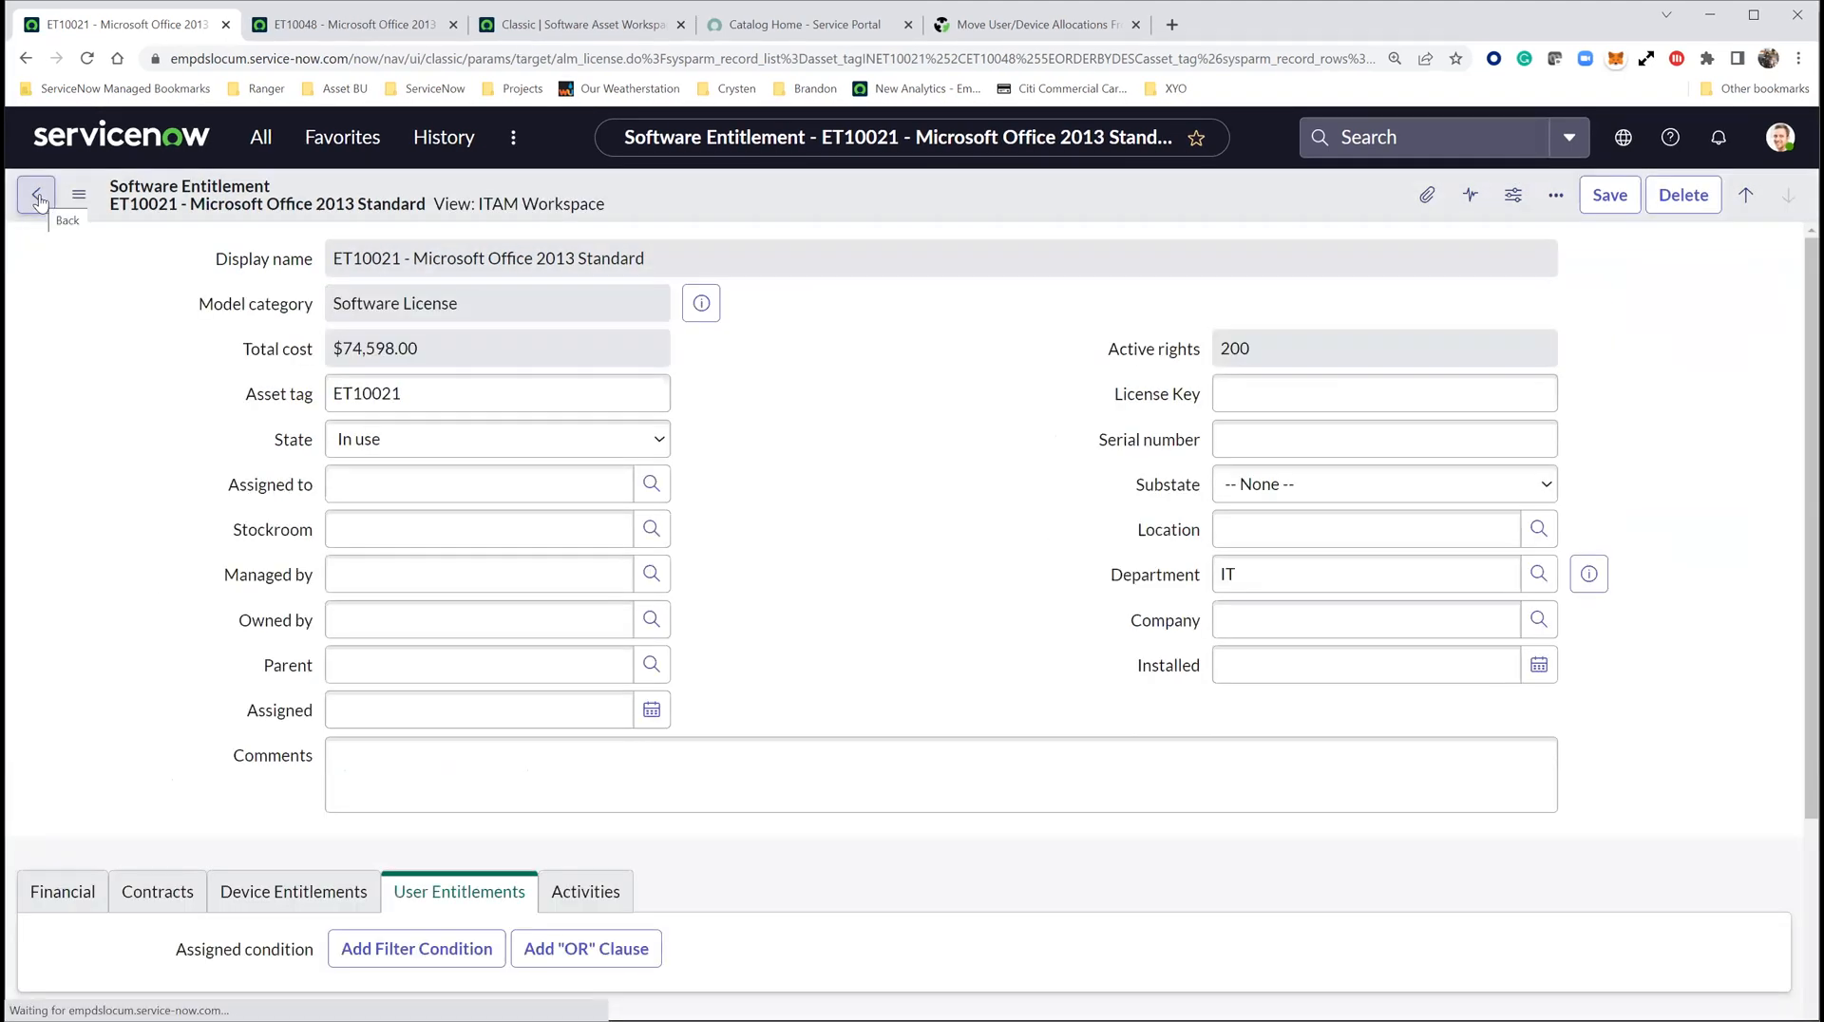
click(37, 197)
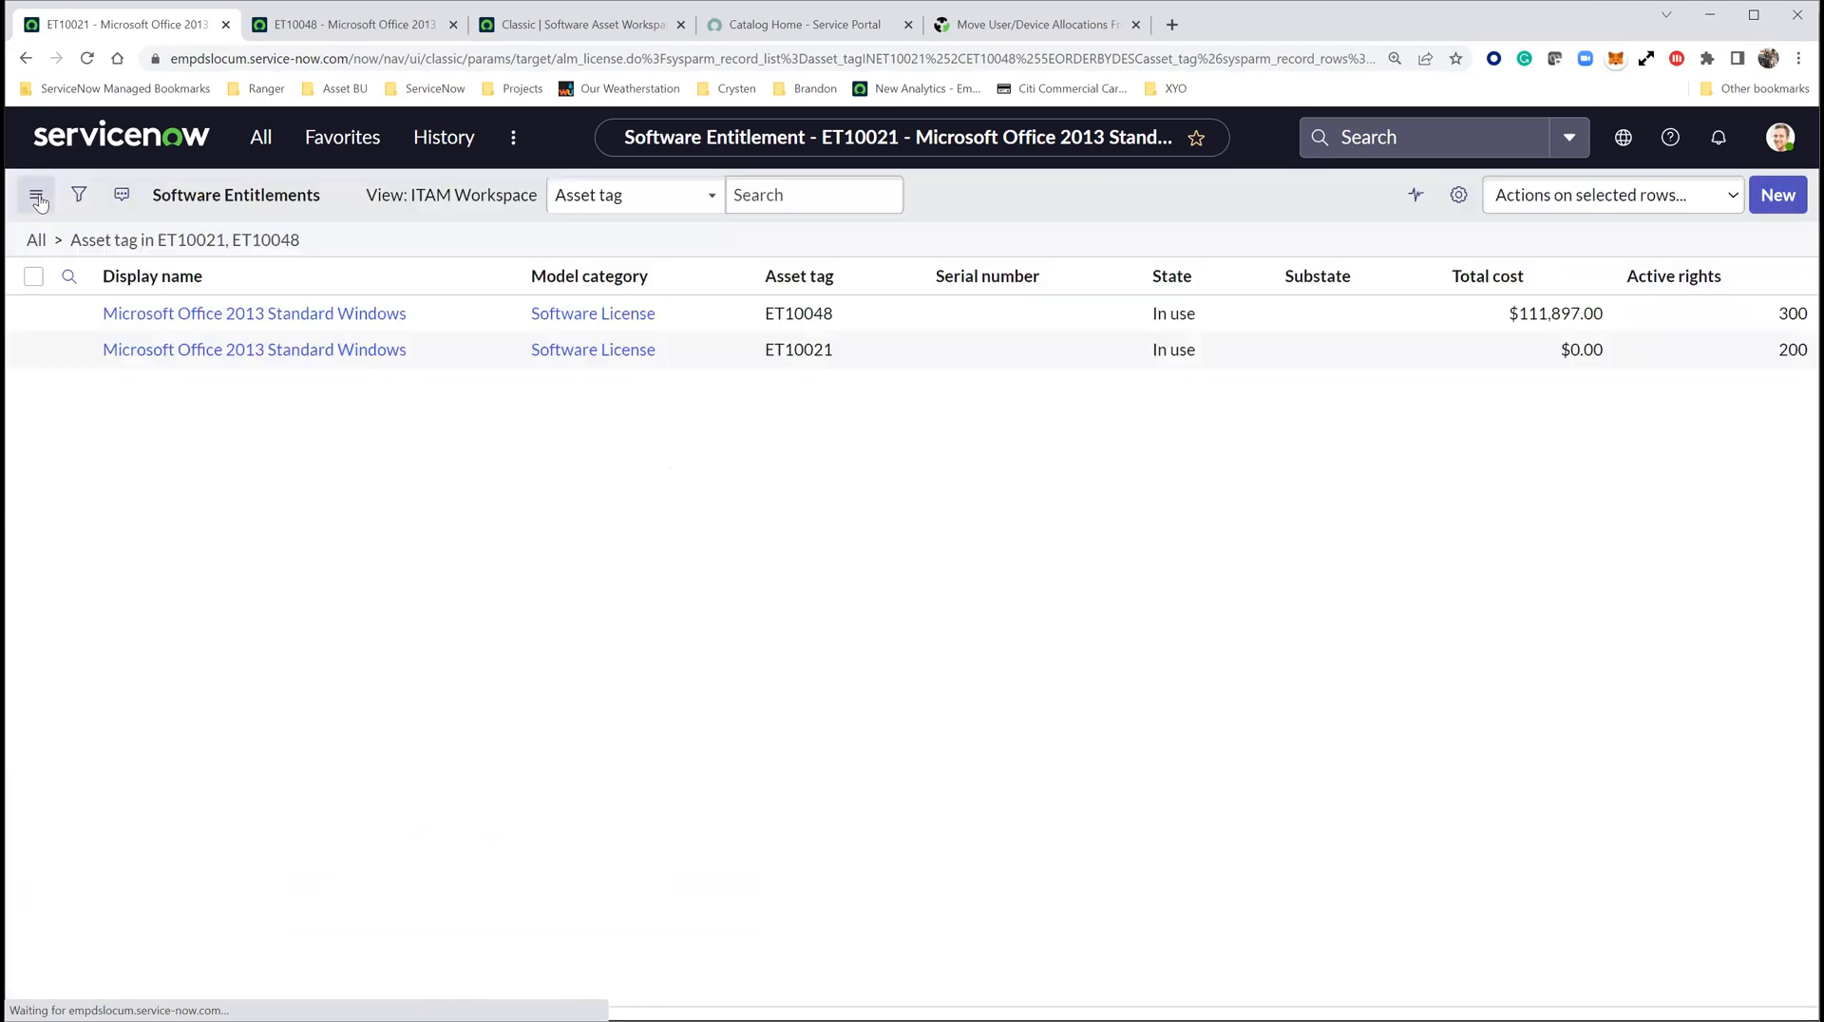
click(321, 369)
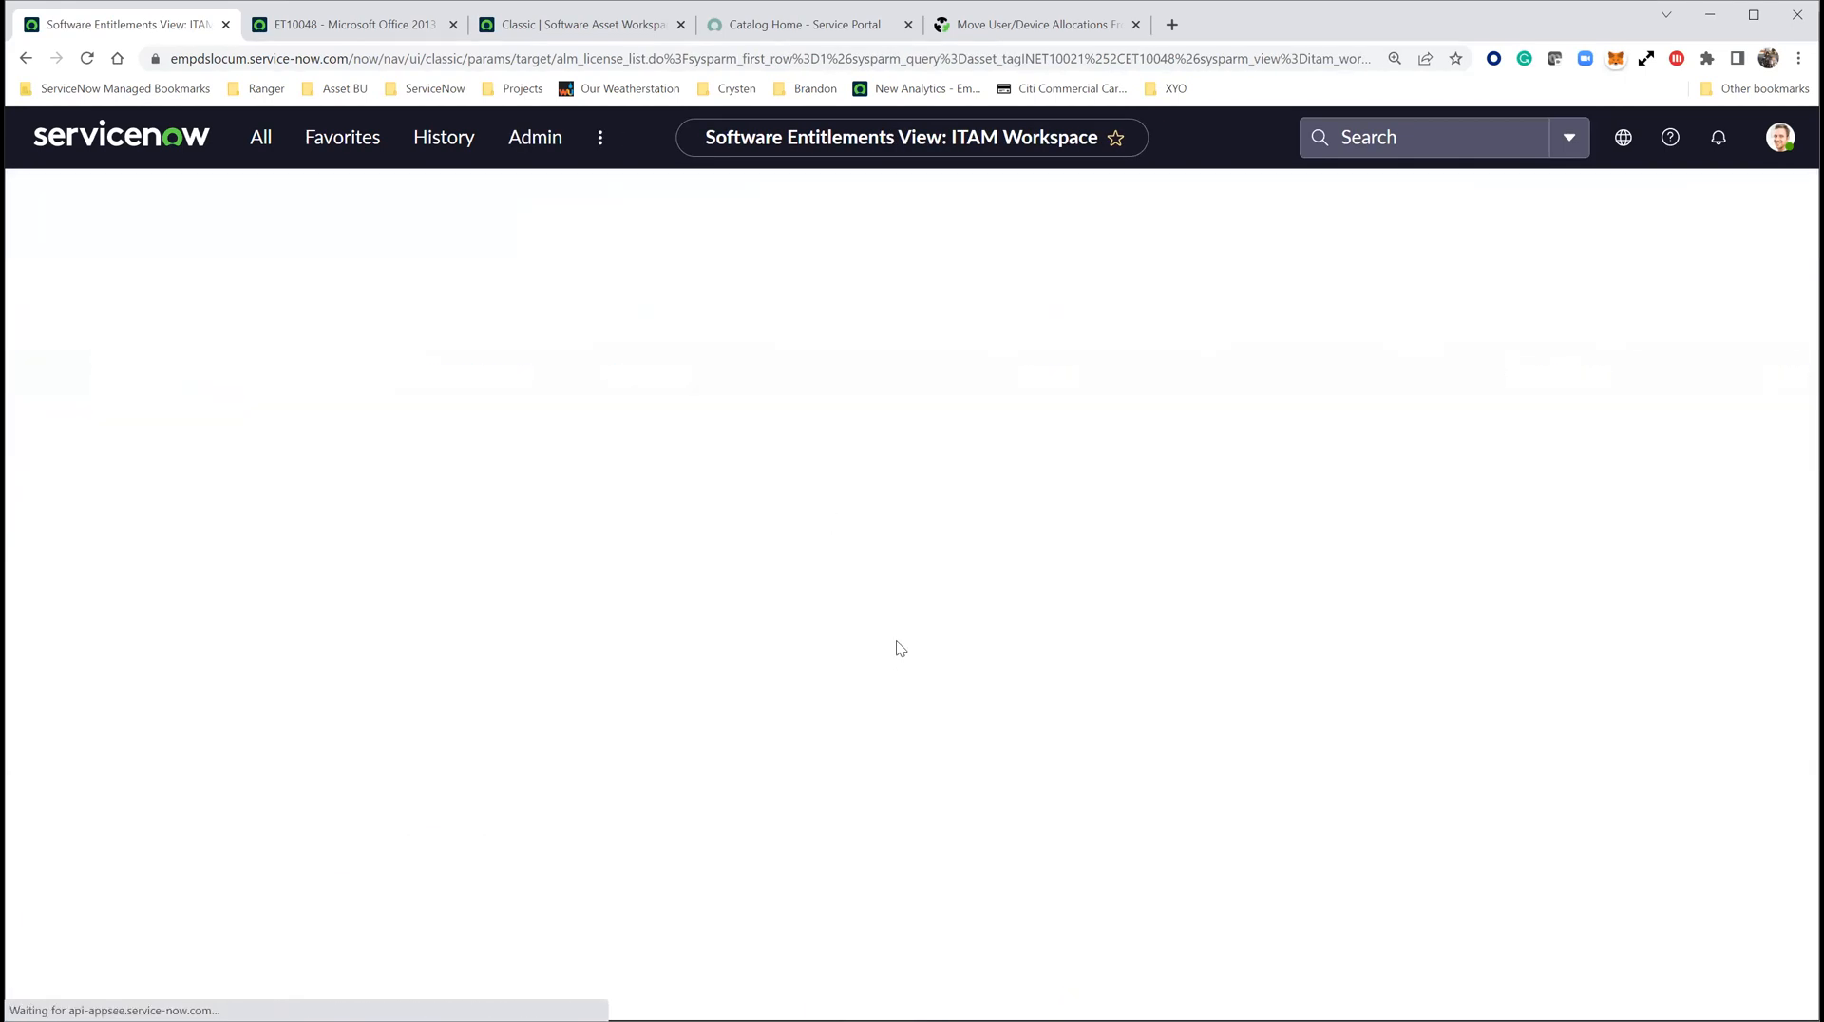
scroll(901, 641, down, 4)
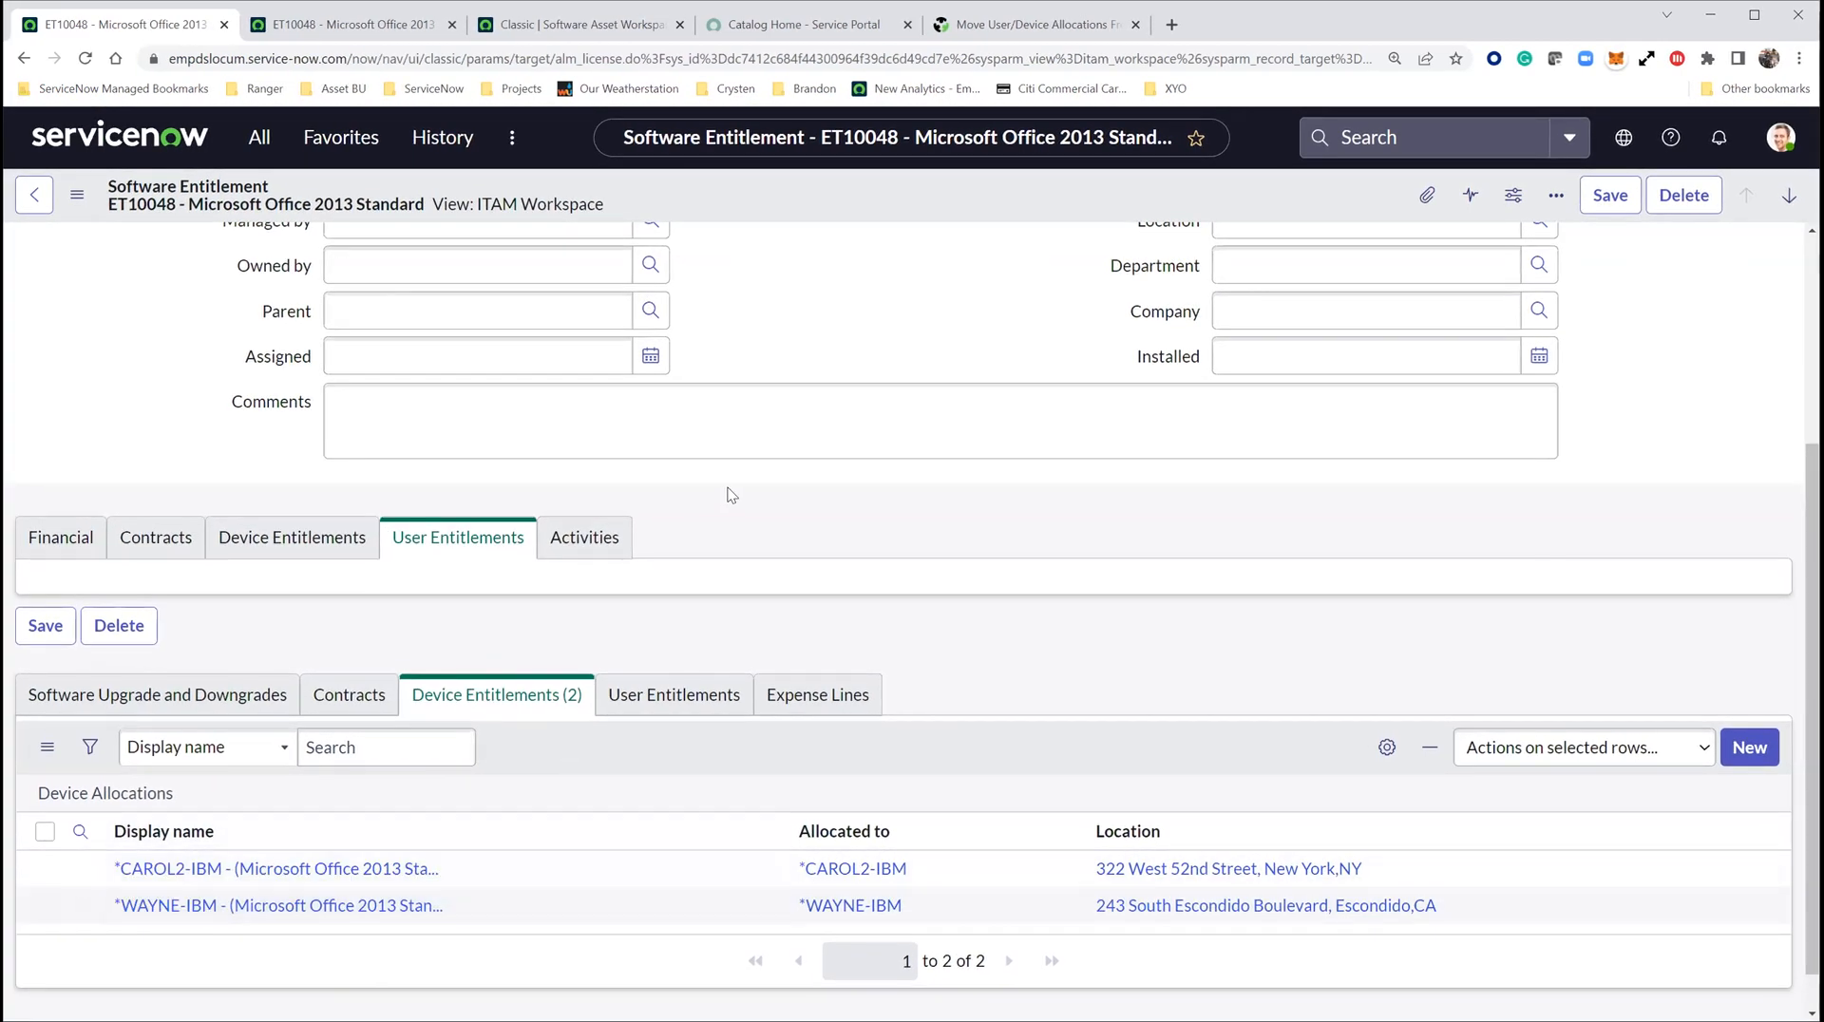
Switch the ET10048 form to the Default view and review its device allocations and available allocations.
click(77, 195)
mouse_move(109, 311)
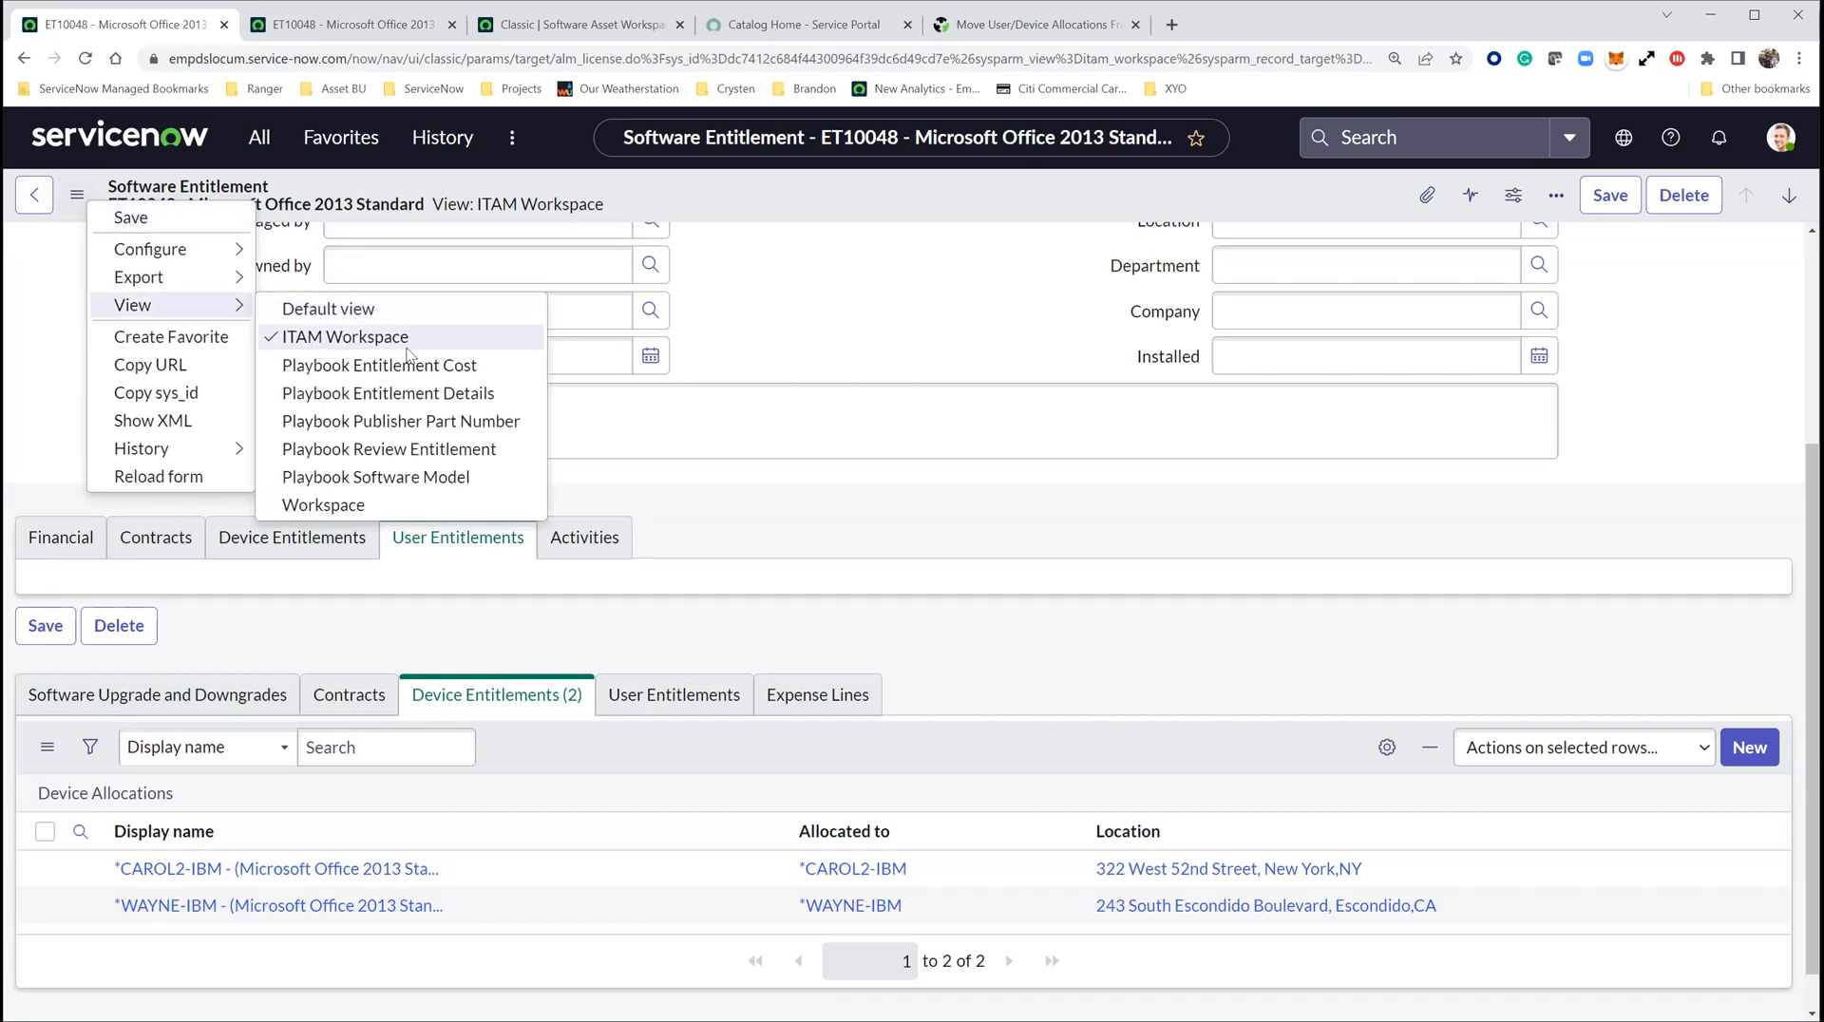
click(347, 309)
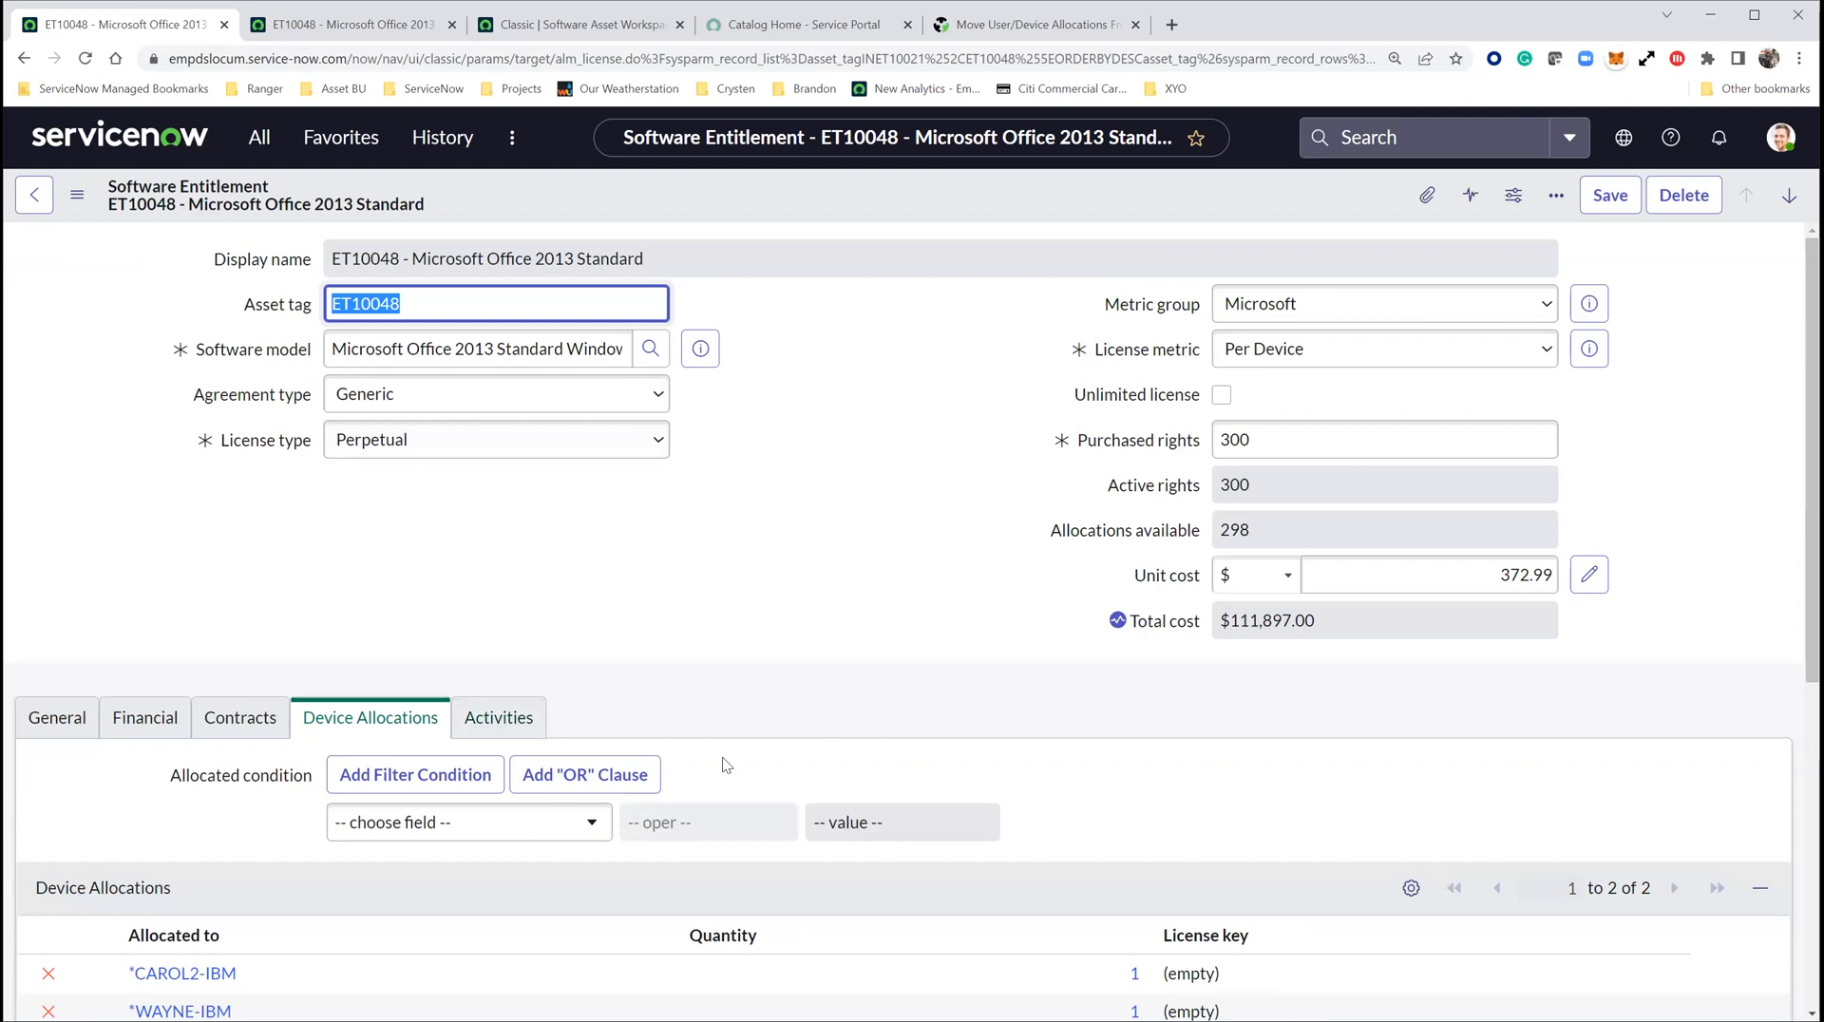
scroll(726, 765, down, 3)
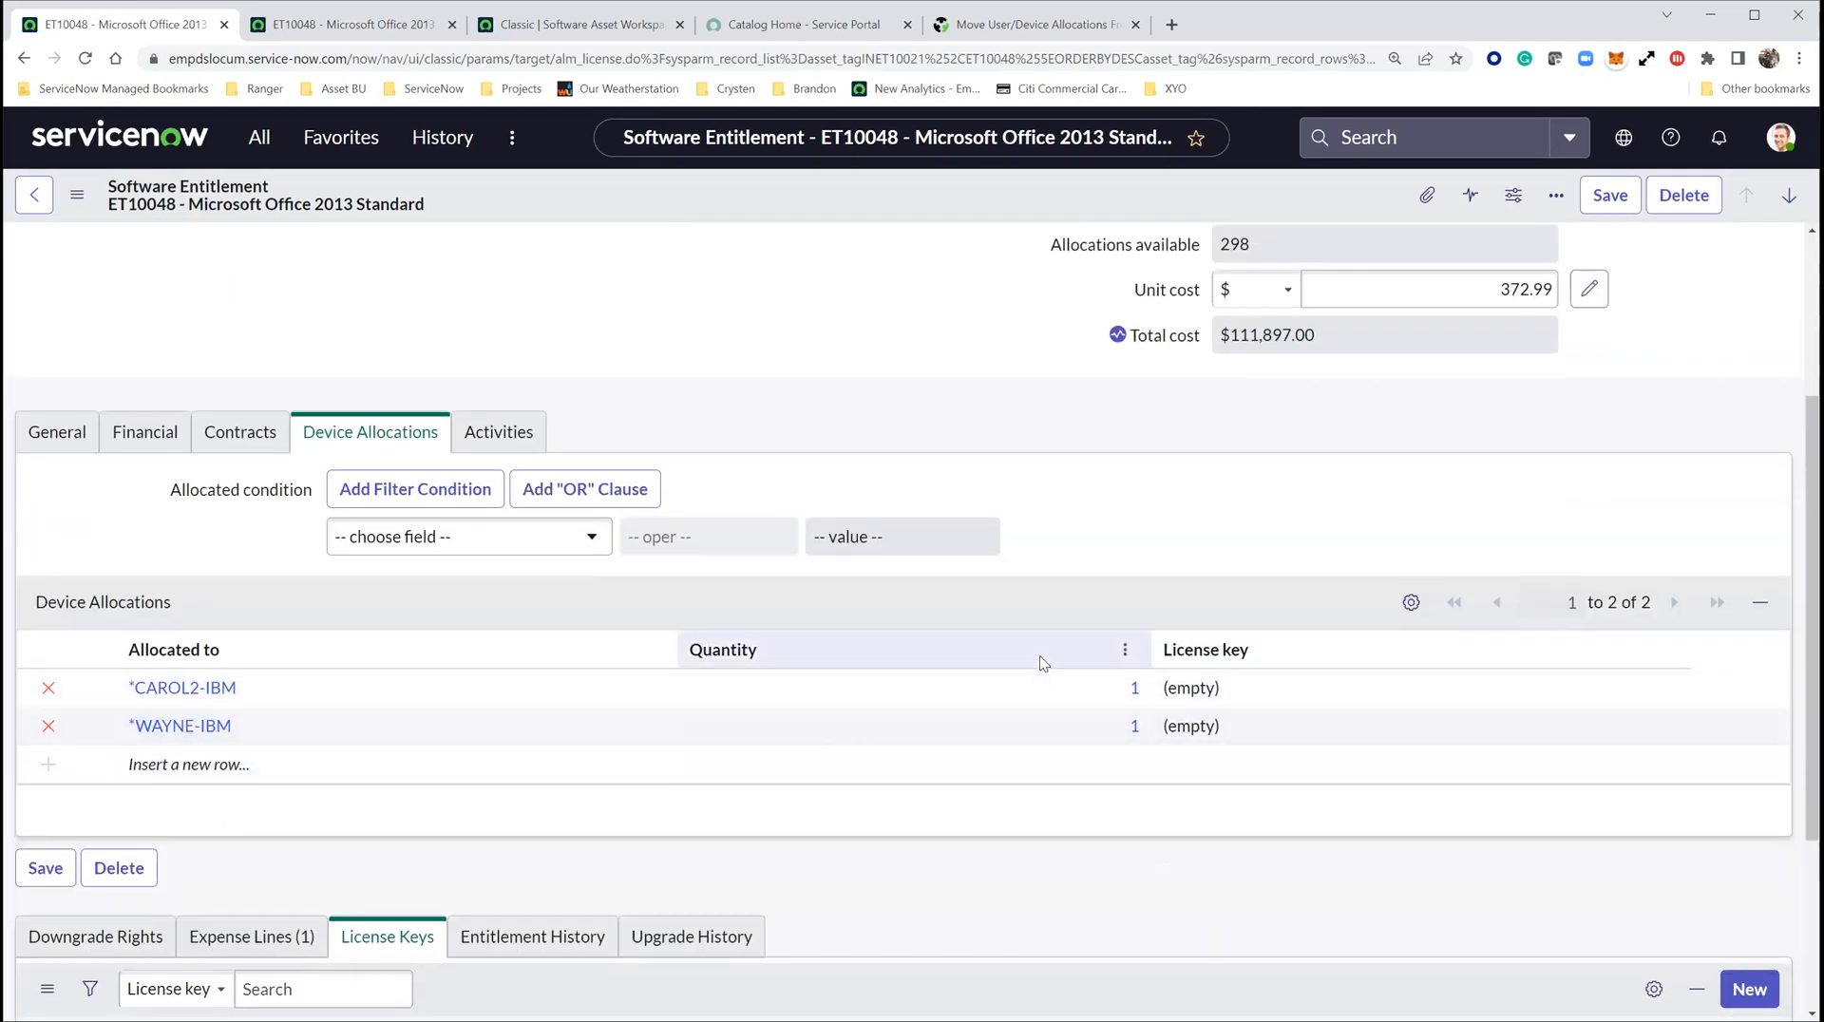
scroll(959, 412, up, 1)
scroll(960, 412, up, 3)
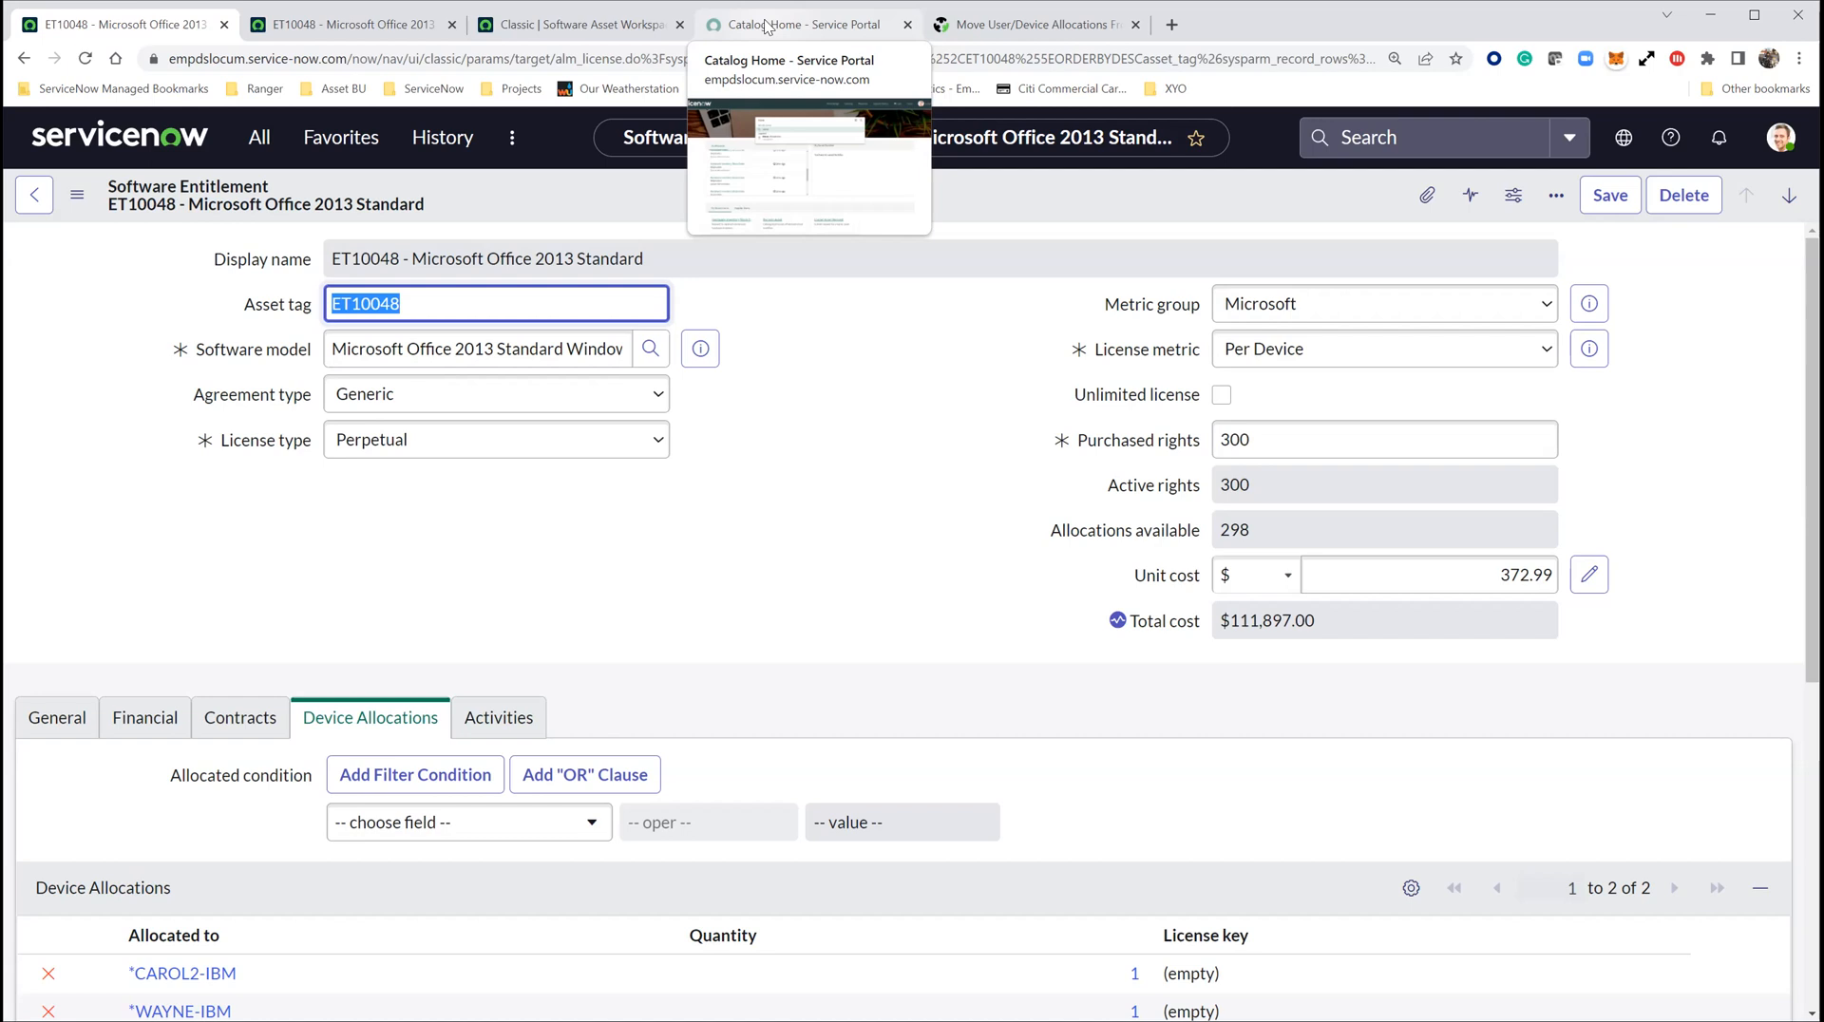
In the Service Portal, open the Move Allocations catalog item and set the type of allocation being moved to Device.
click(766, 26)
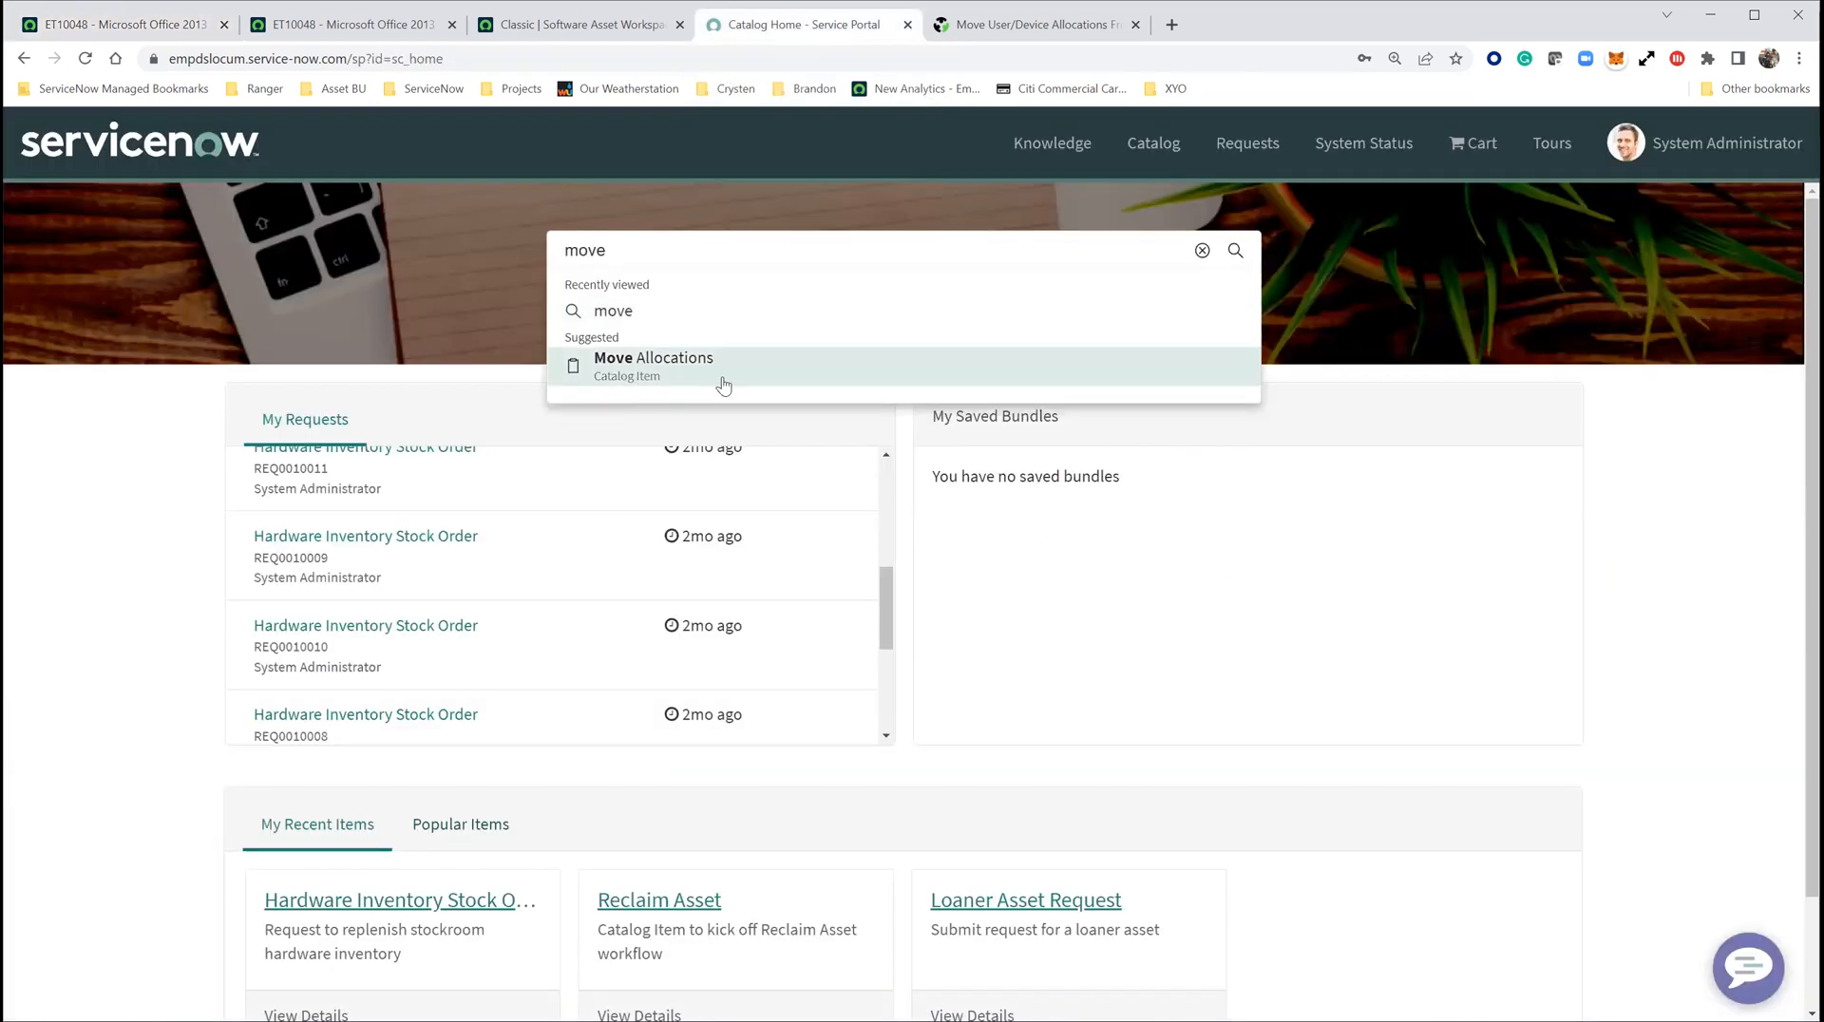
click(646, 375)
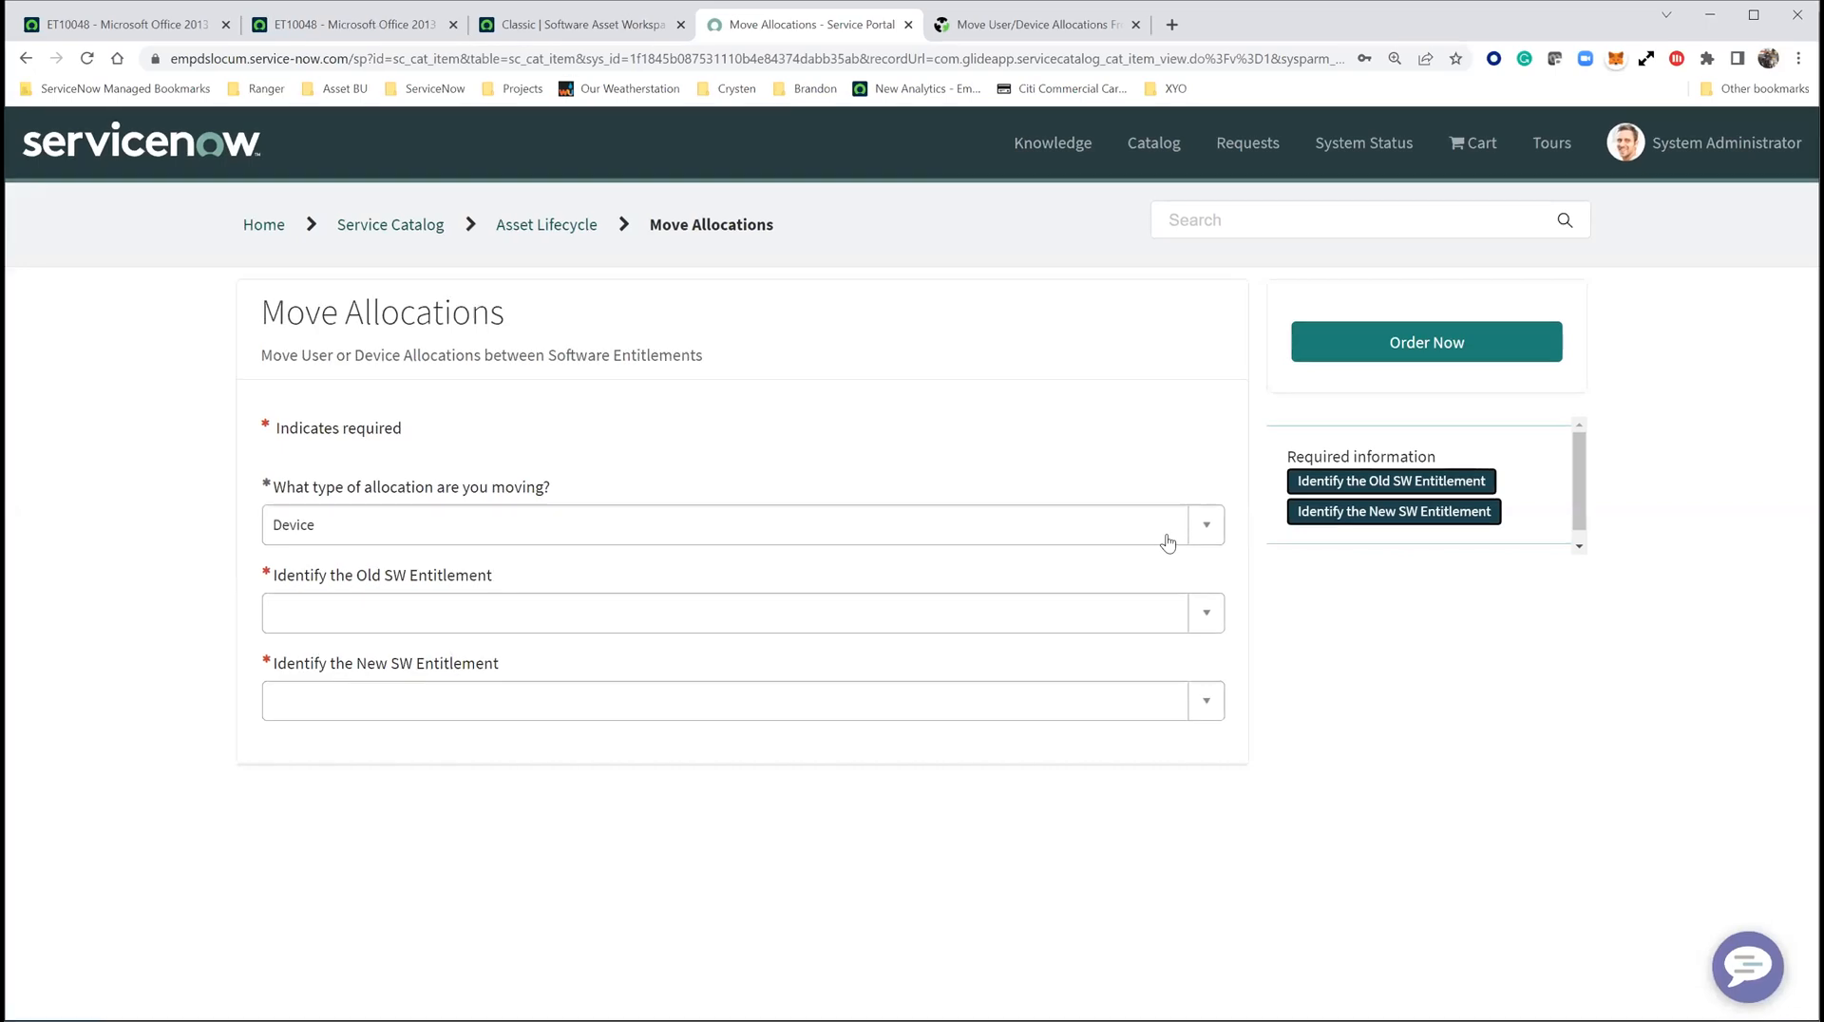
click(1208, 525)
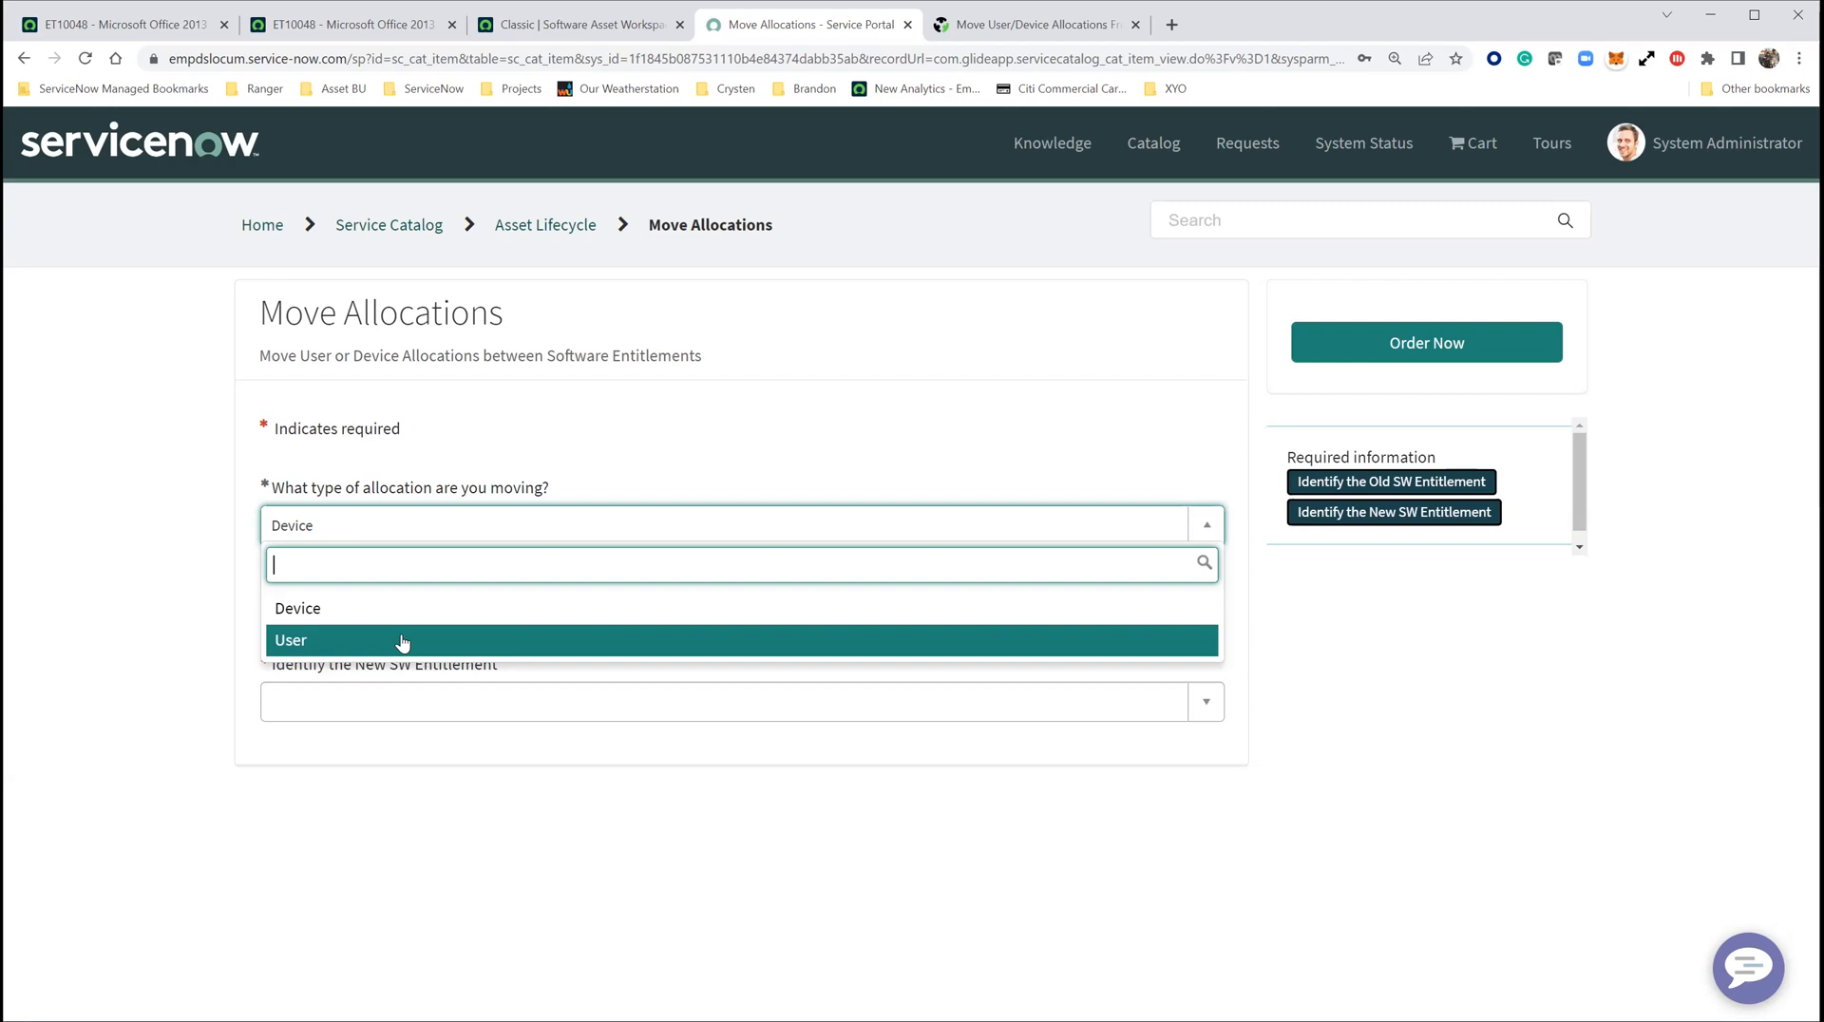
click(359, 610)
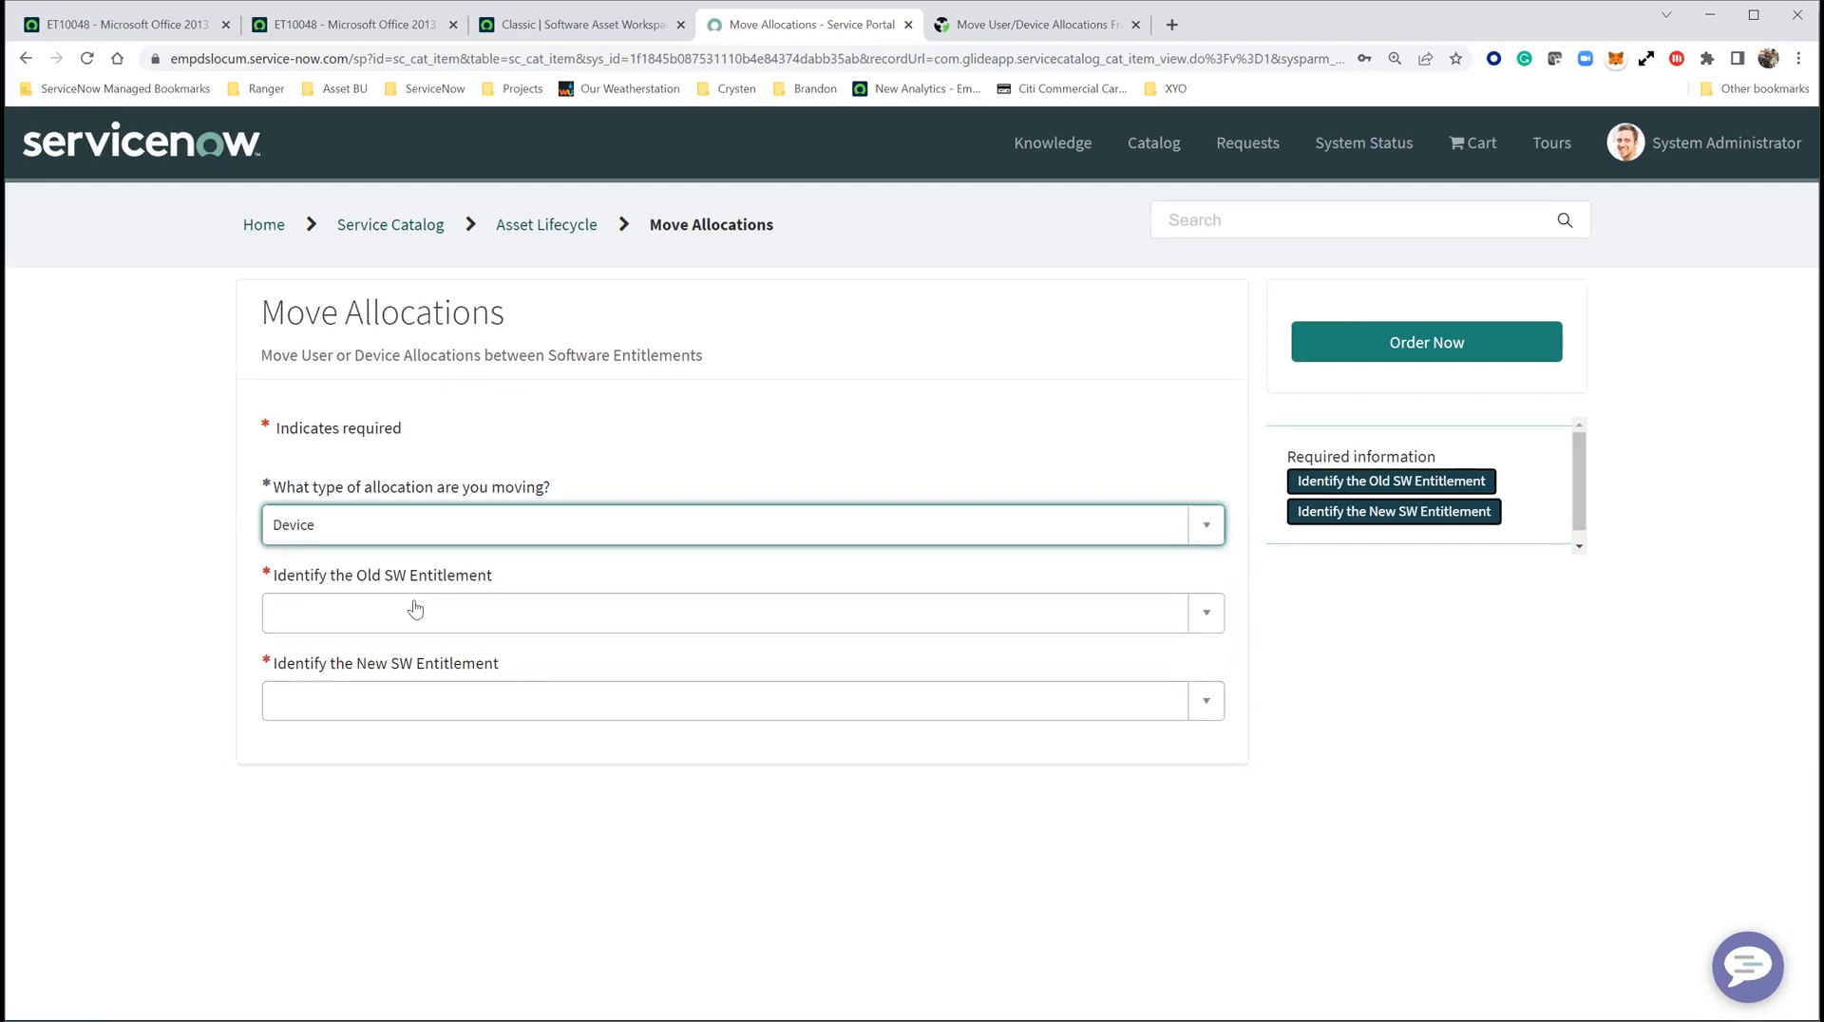
Browse the entitlements offered for the Old SW Entitlement, leaving the field without a selection.
click(1223, 614)
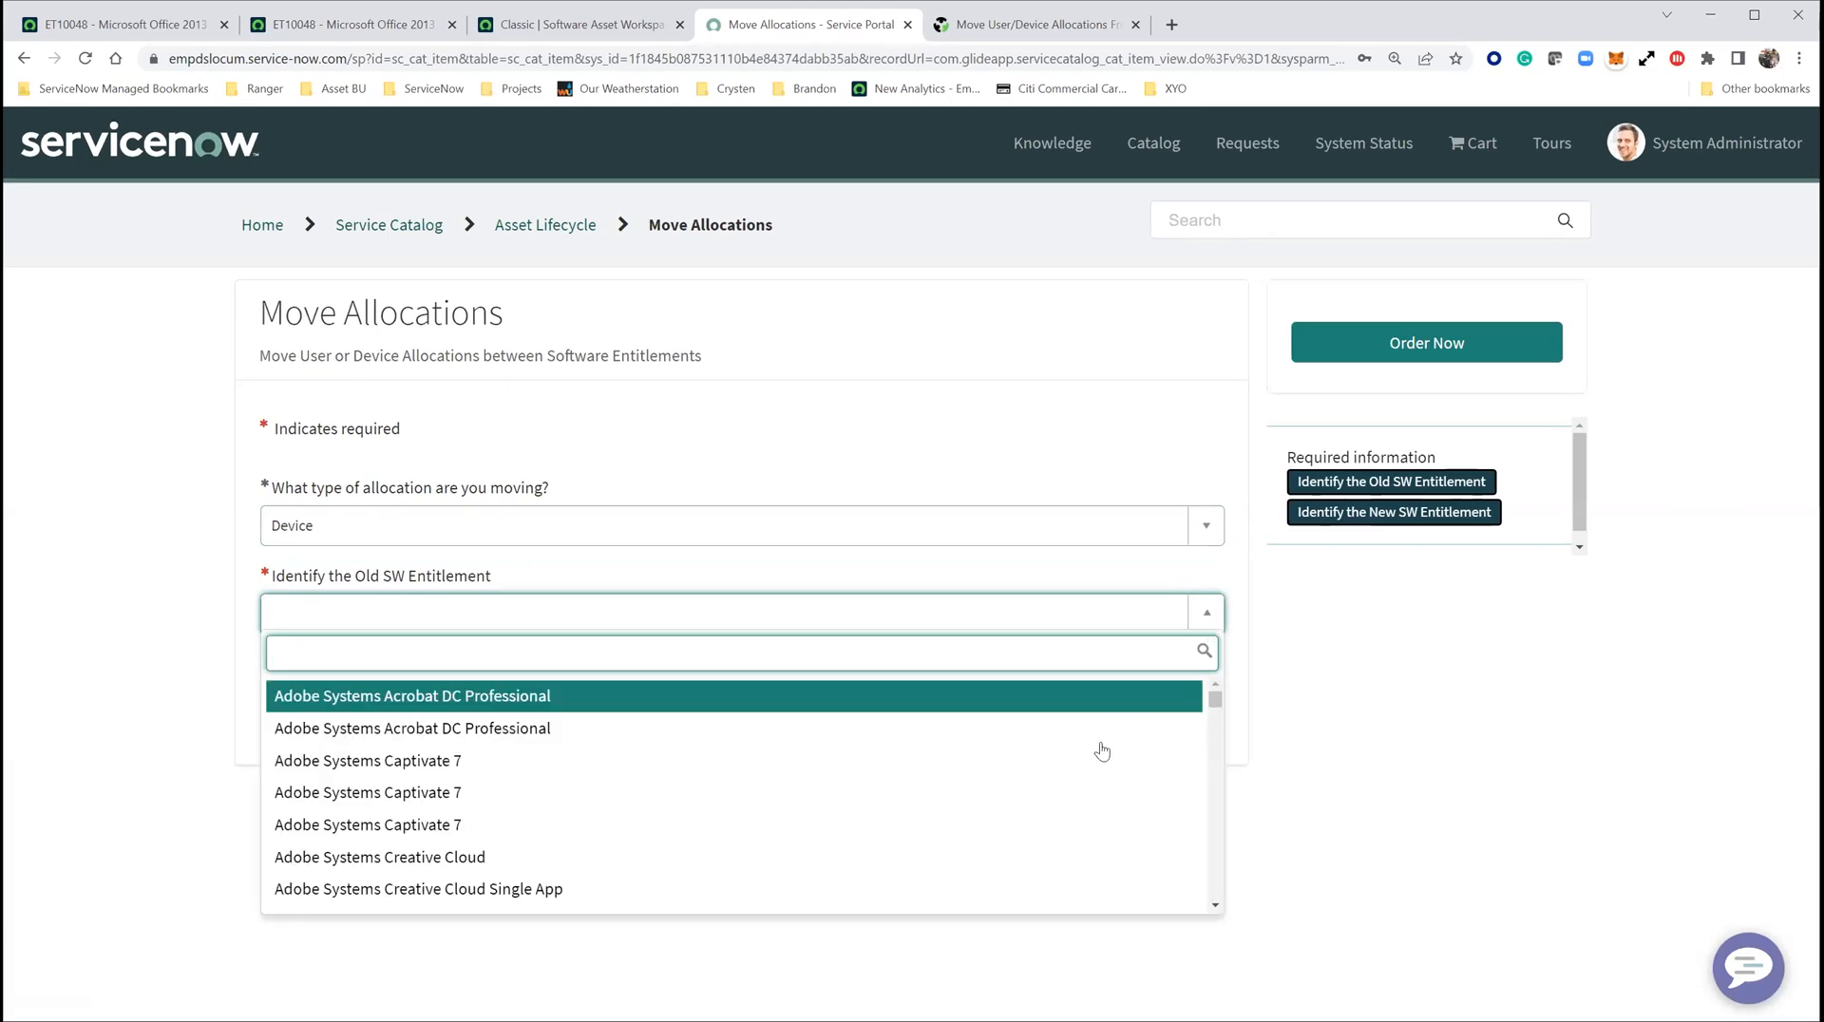
scroll(814, 766, down, 10)
scroll(814, 765, up, 10)
click(1386, 710)
Set the New SW Entitlement to ET10021 - Microsoft Office 2013 Standard.
click(1222, 717)
scroll(501, 840, down, 10)
scroll(501, 840, up, 10)
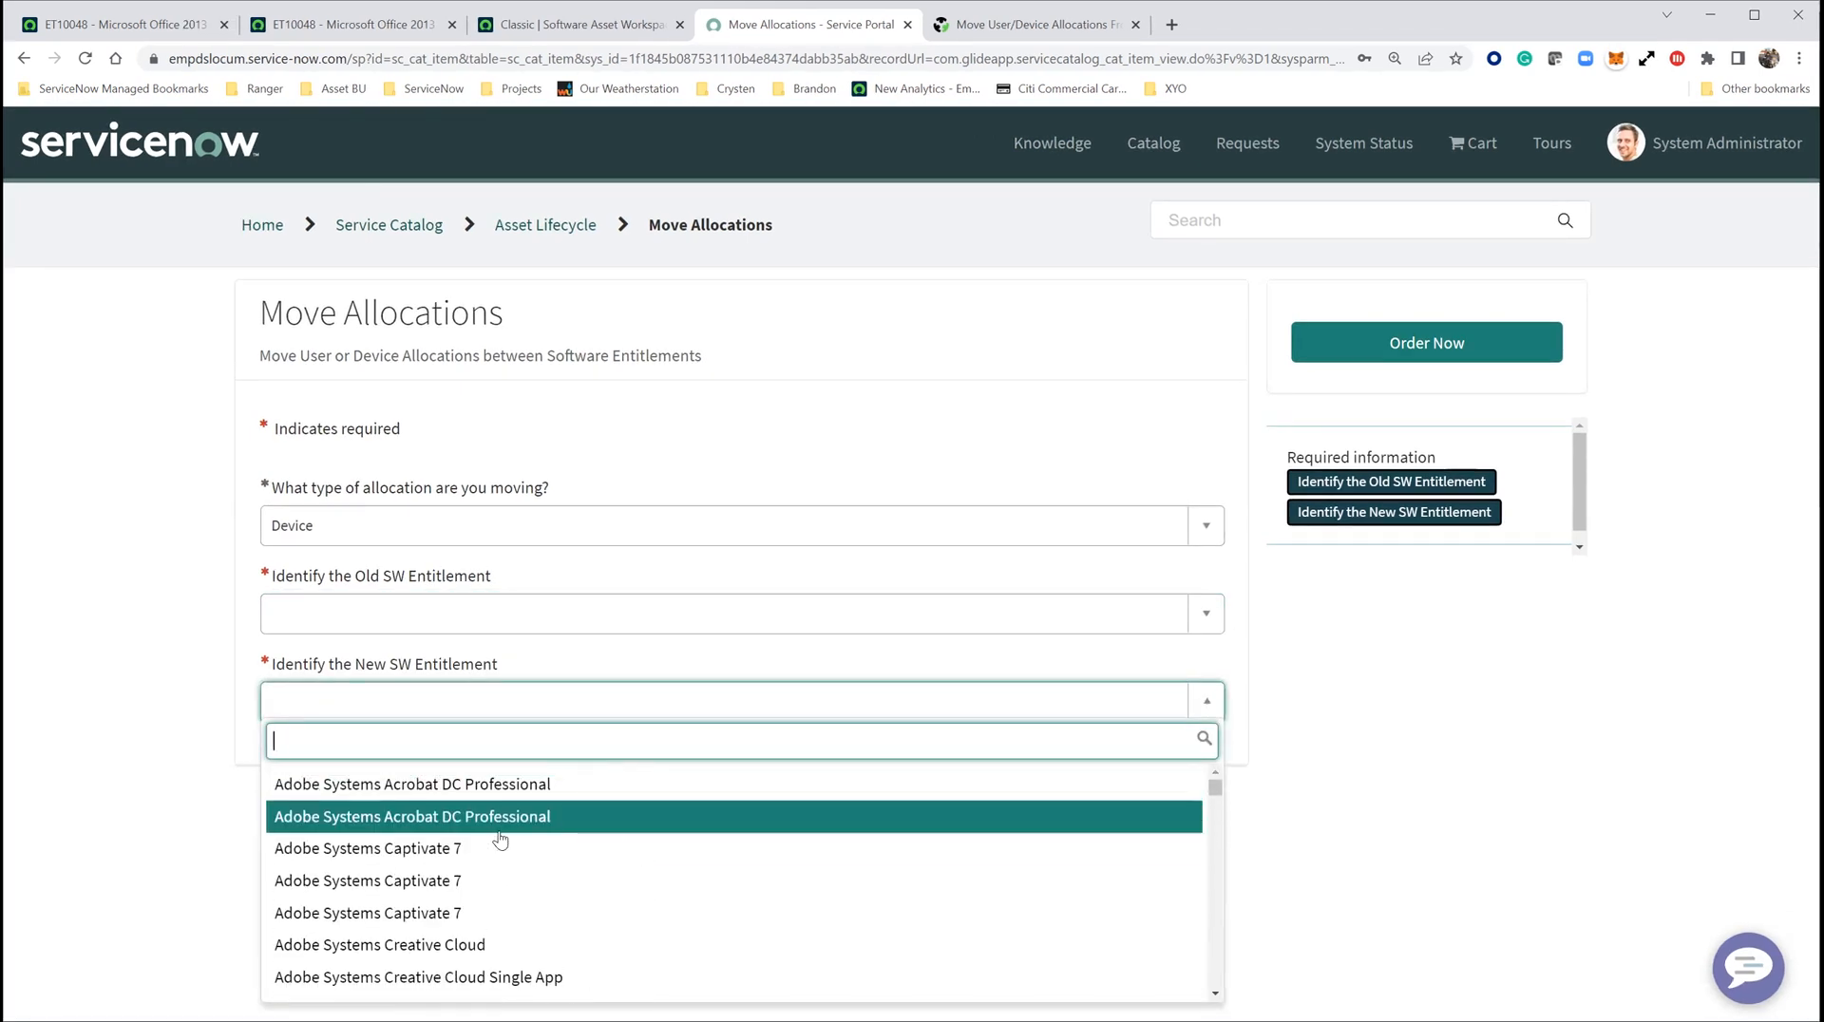
scroll(513, 845, down, 10)
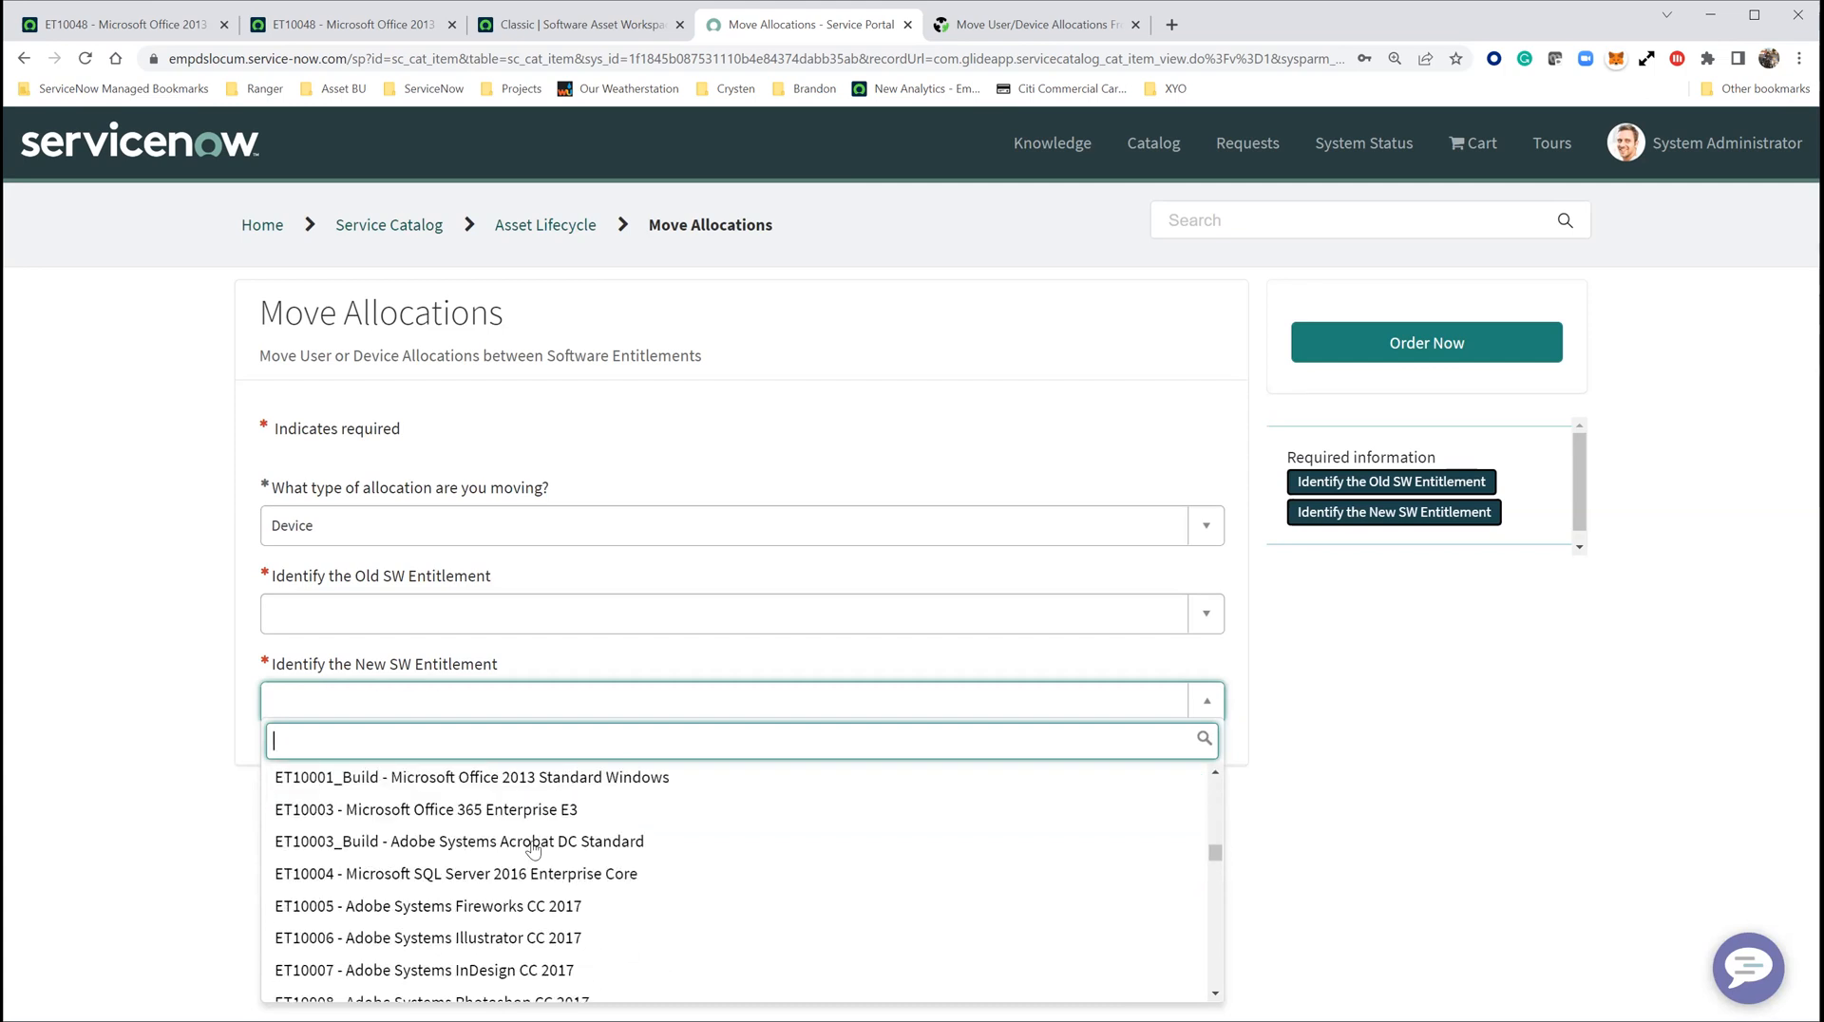
scroll(533, 850, down, 3)
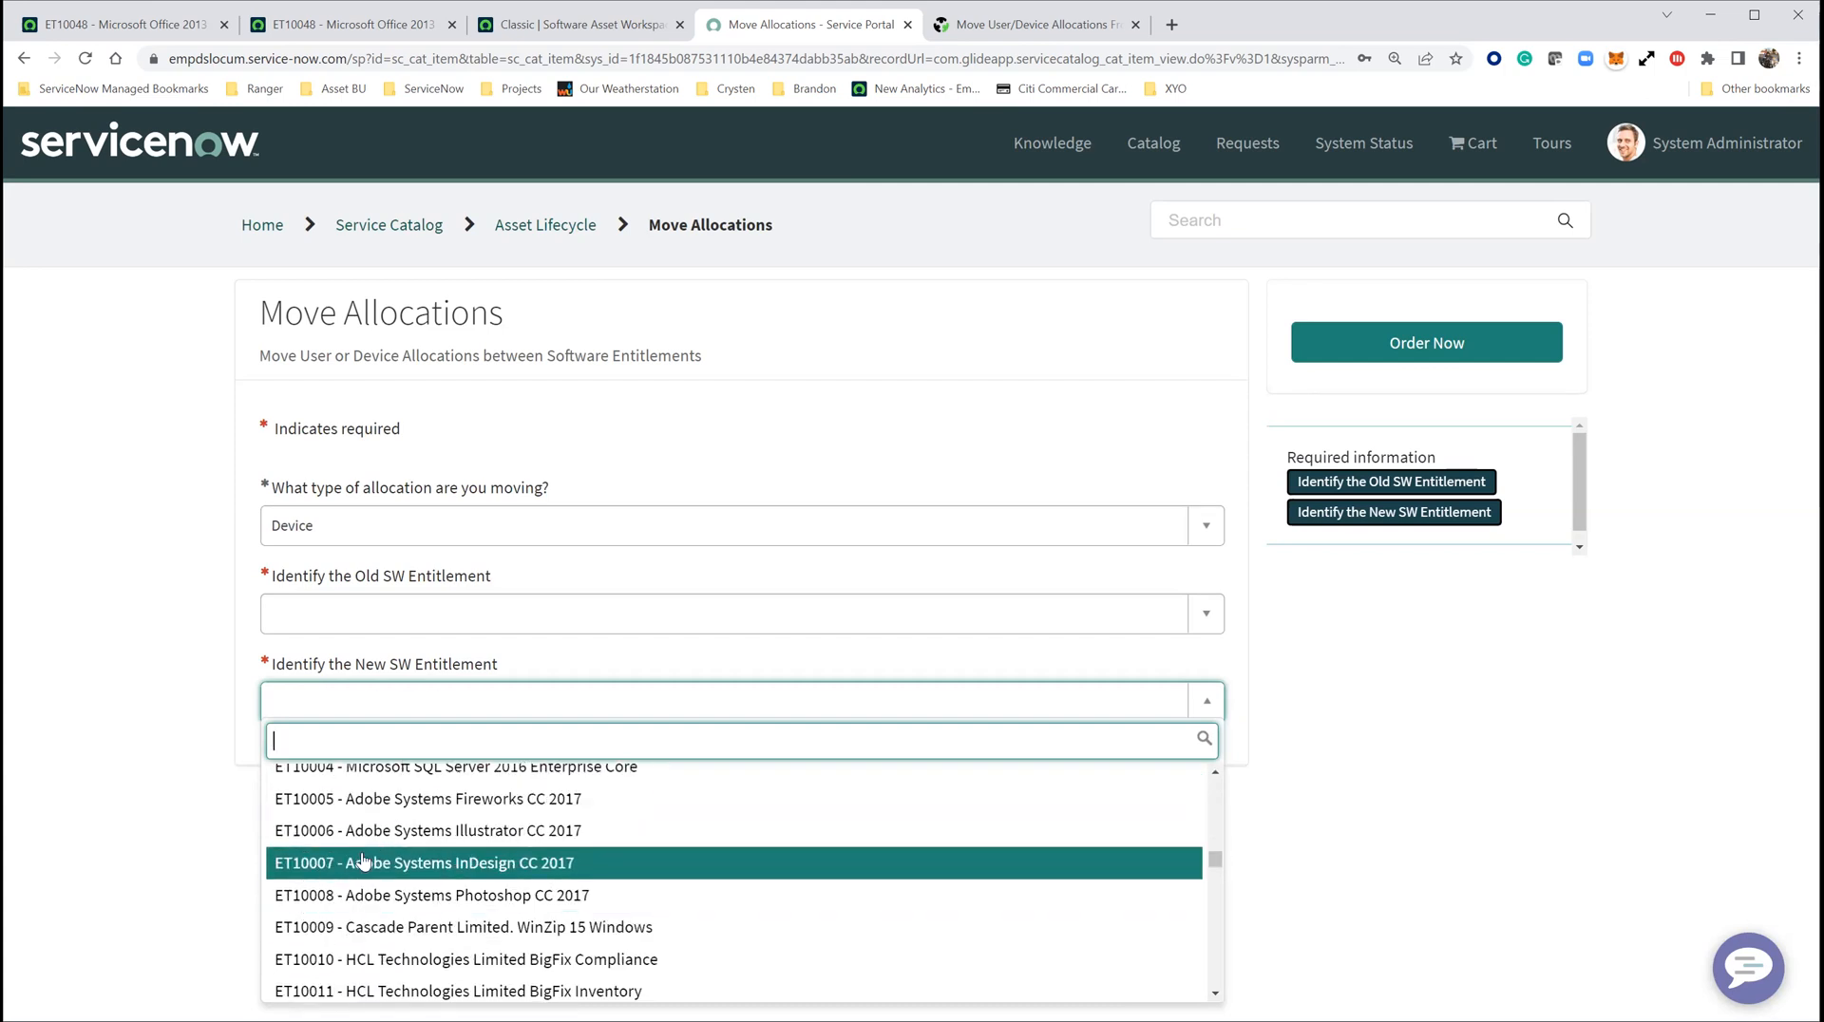
scroll(524, 843, down, 3)
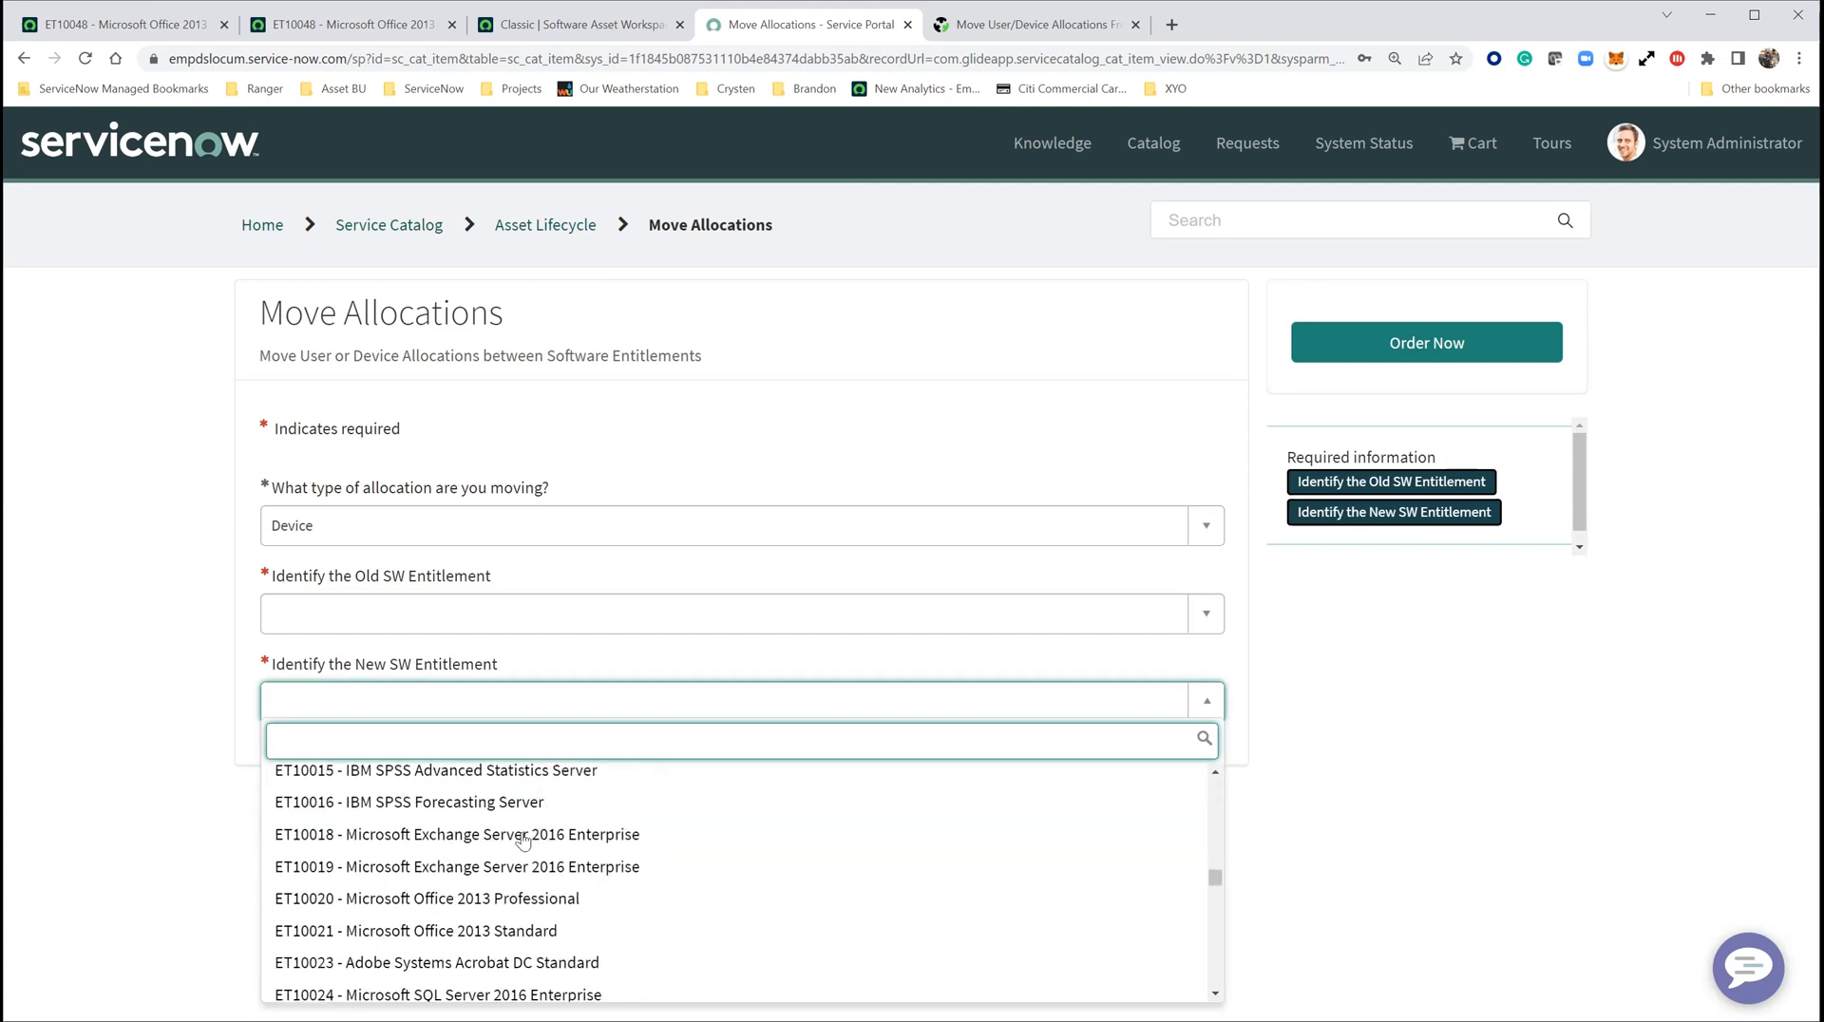
click(384, 935)
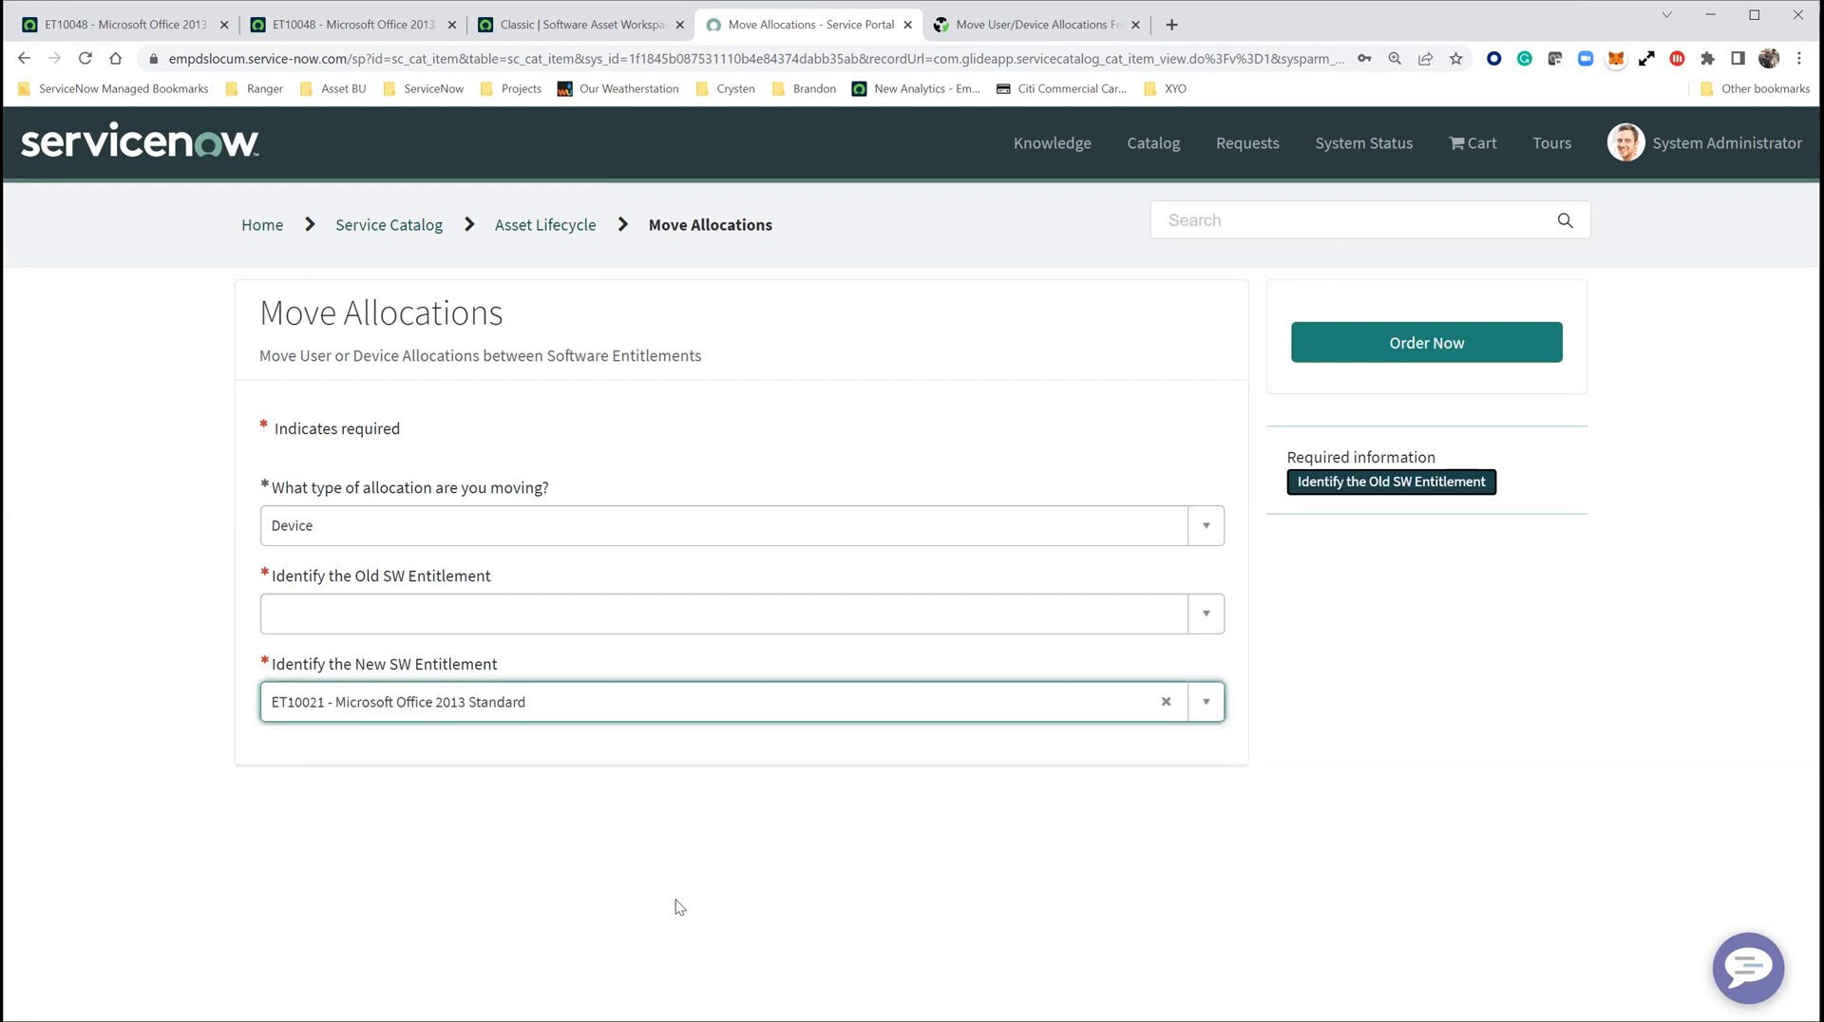